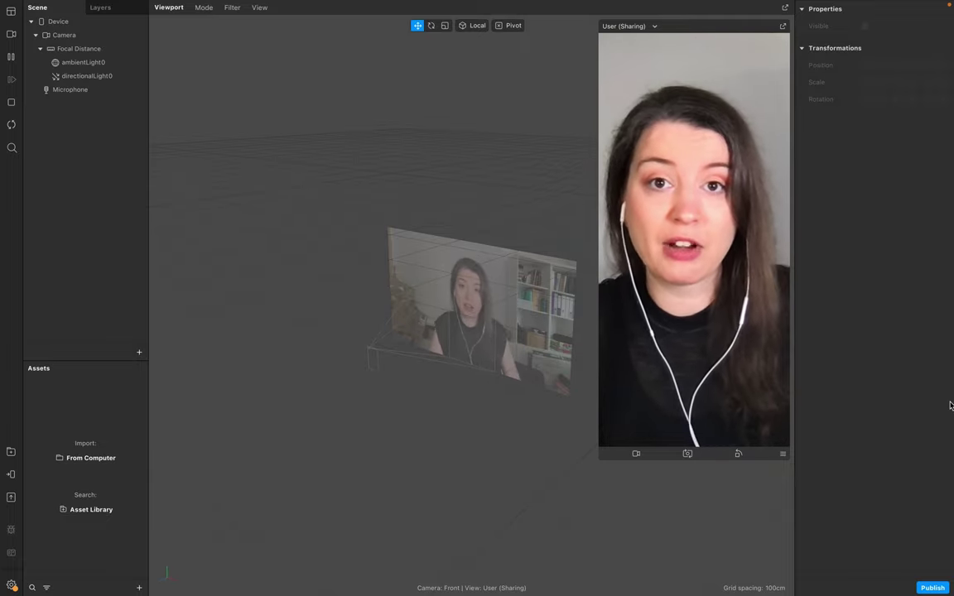
Step: Insert a Rectangle on a new canvas and set its width and height to fill the screen
left_click(138, 355)
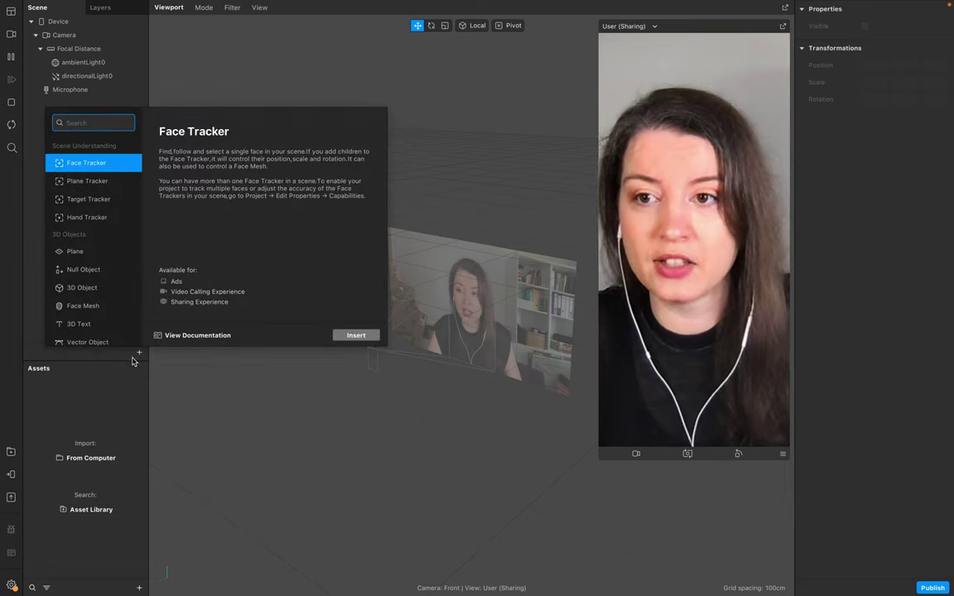
scroll(124, 331, "down", 4)
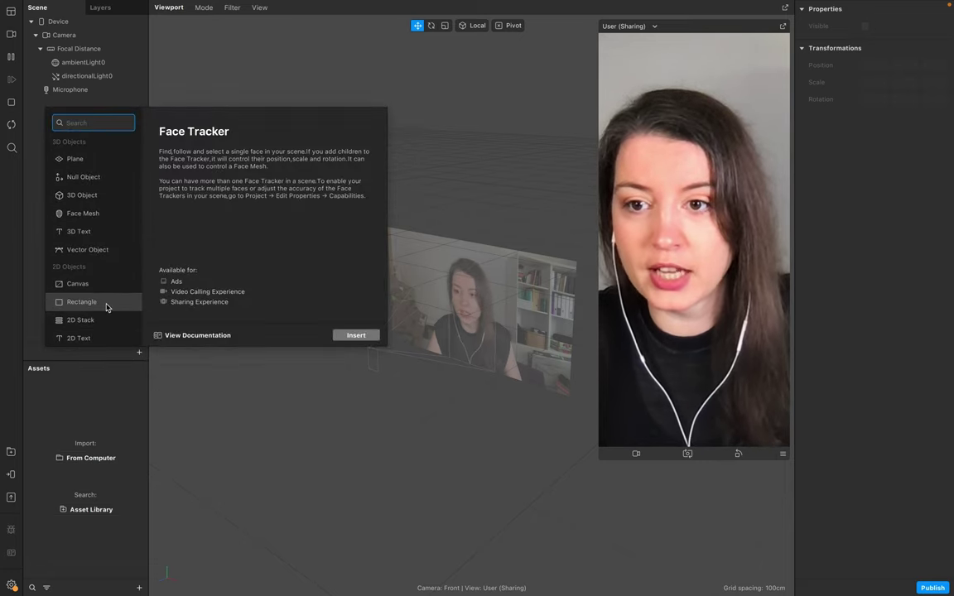
left_click(93, 303)
left_click(342, 335)
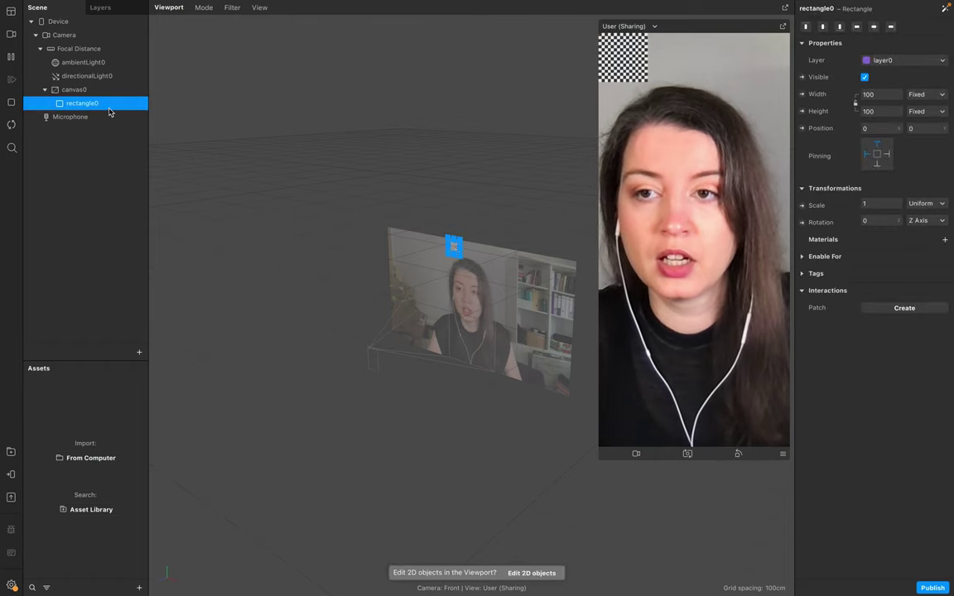
left_click(876, 95)
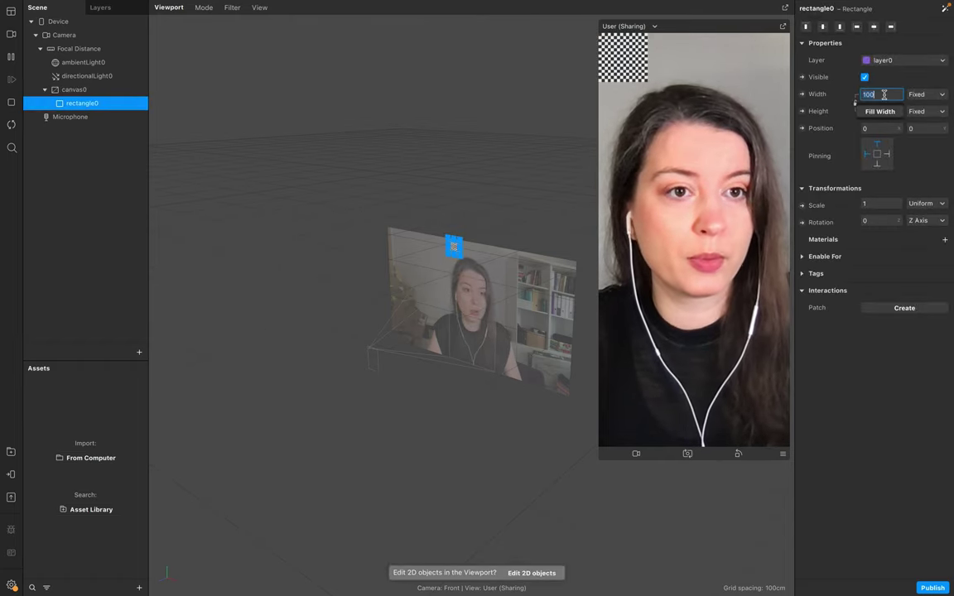
left_click(881, 111)
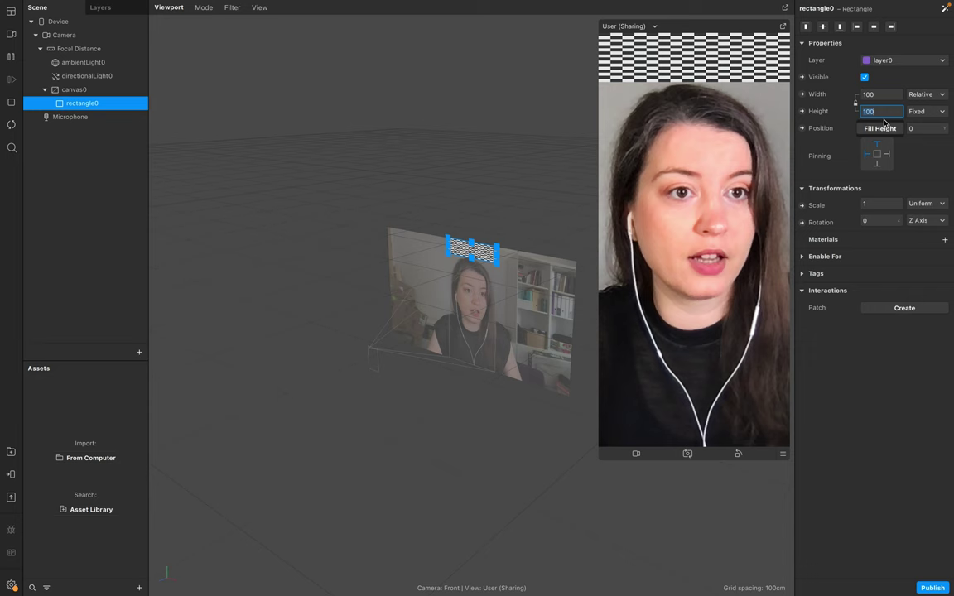
left_click(878, 127)
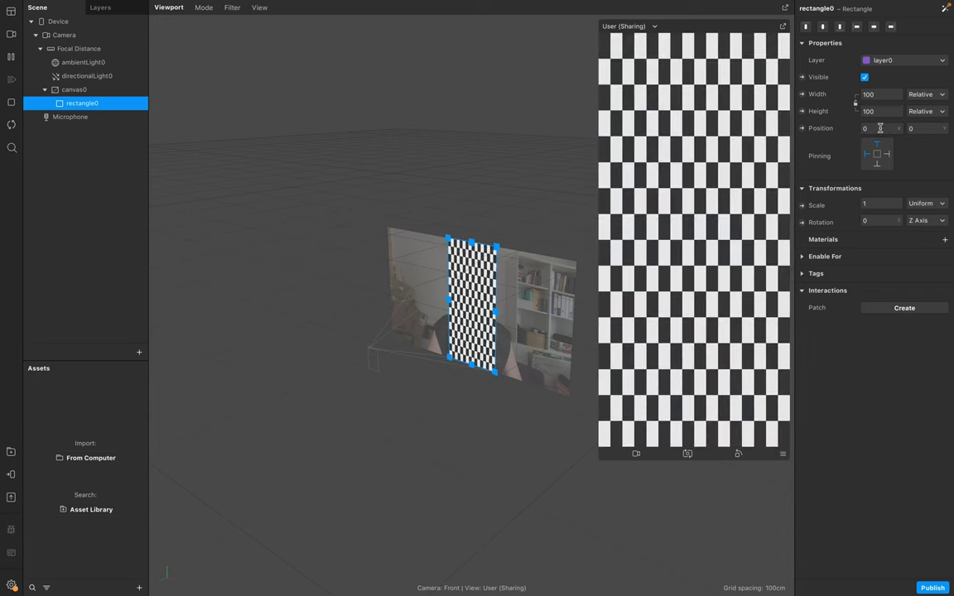
Step: Copy, paste and duplicate rectangle0 until canvas0 holds rectangle0 through rectangle6
right_click(97, 103)
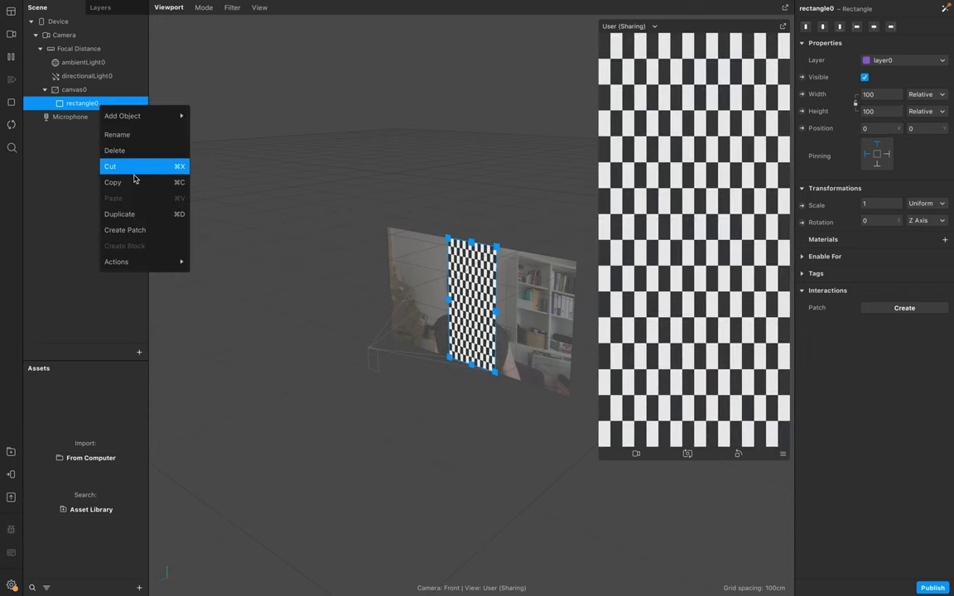
left_click(96, 153)
right_click(84, 104)
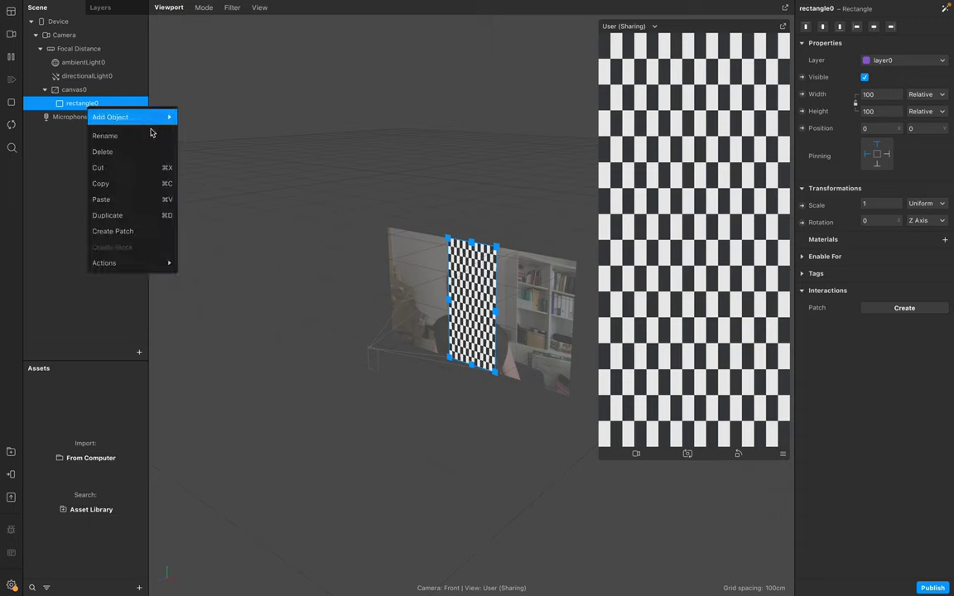
left_click(115, 202)
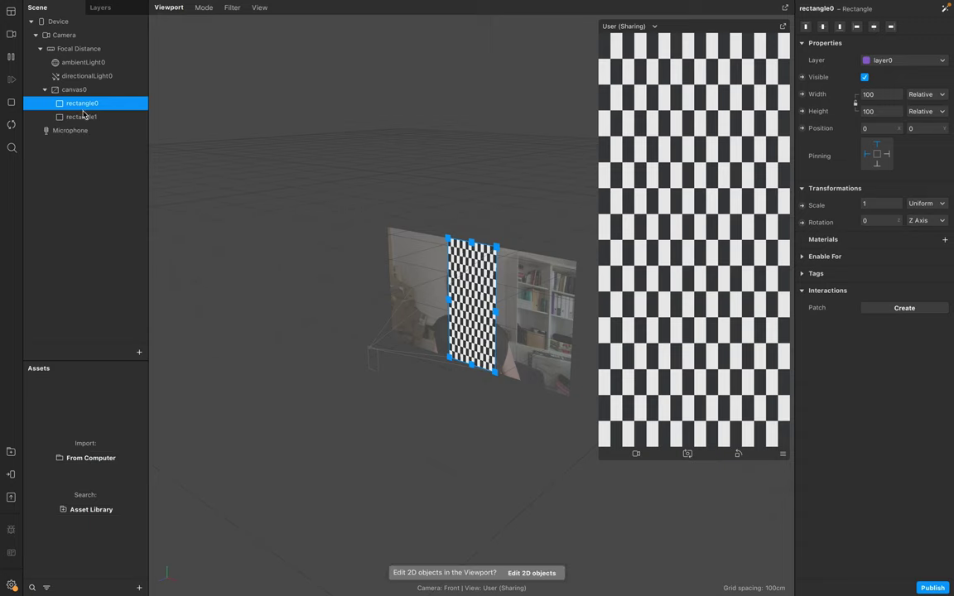
left_click(85, 118)
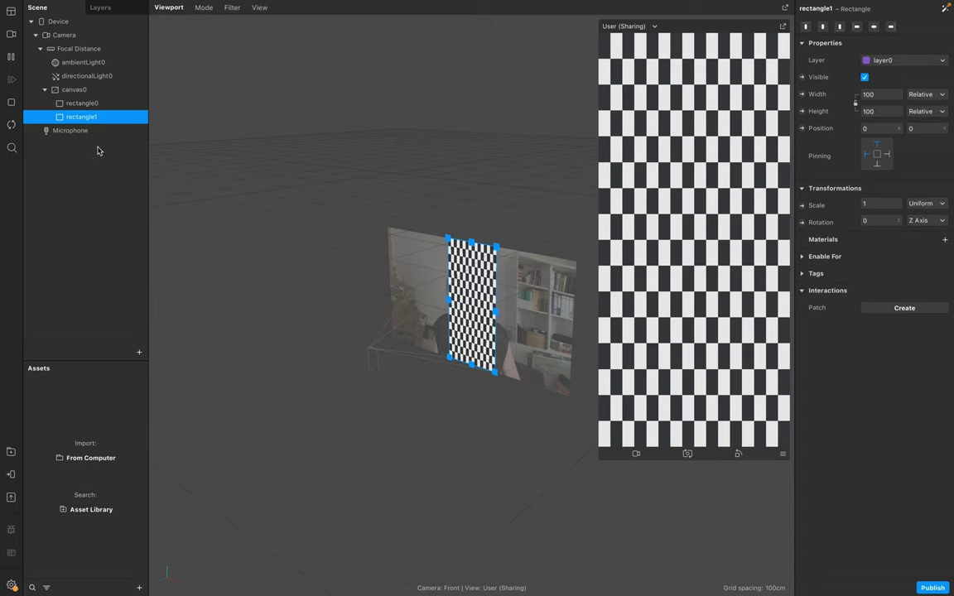
left_click(89, 121)
key("super+d")
key("super+d")
key("super+d")
key("super+d")
key("super+d")
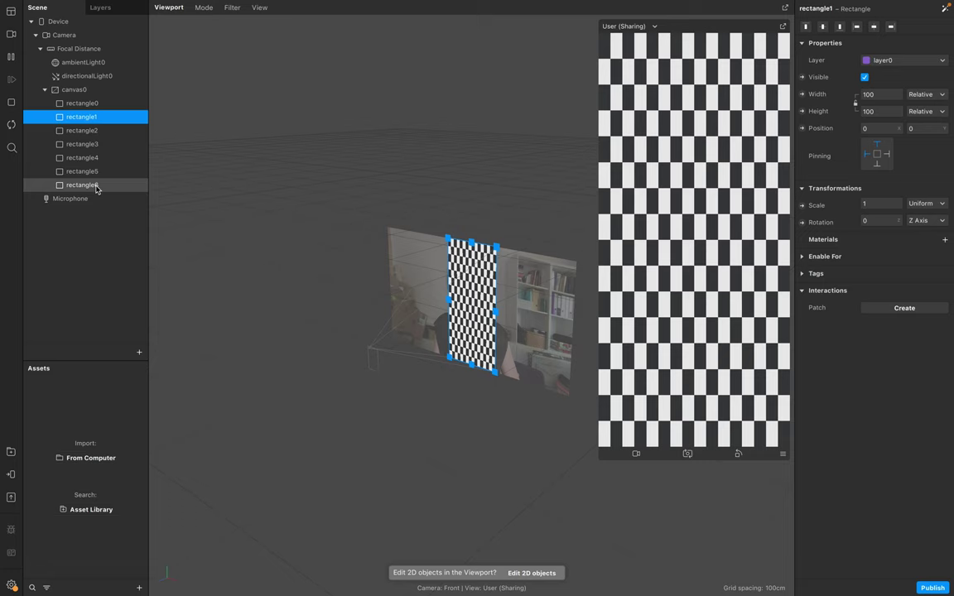
Step: Rename the first three rectangles bg, person-line and person
left_click(87, 106)
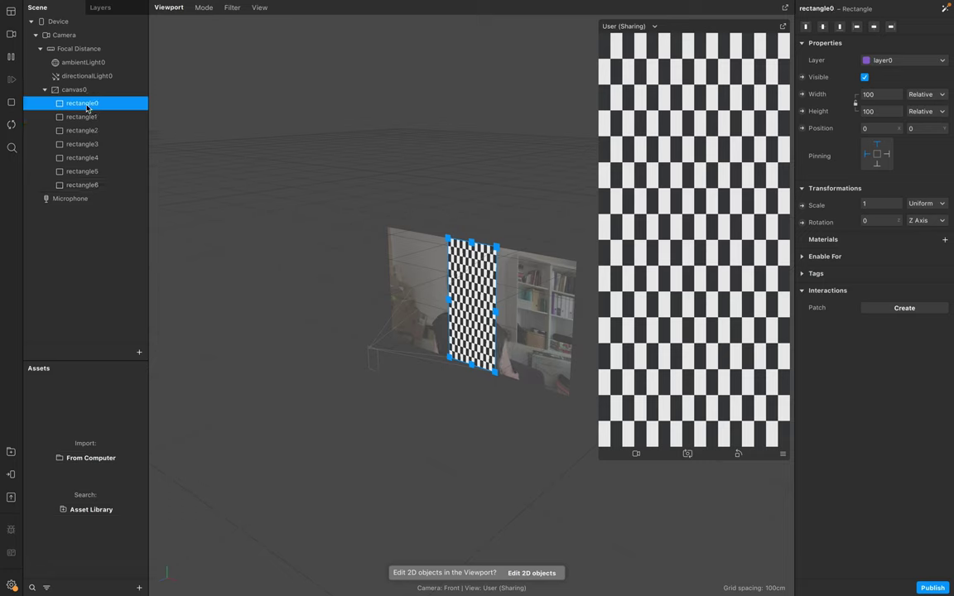
left_click(87, 106)
type("bg")
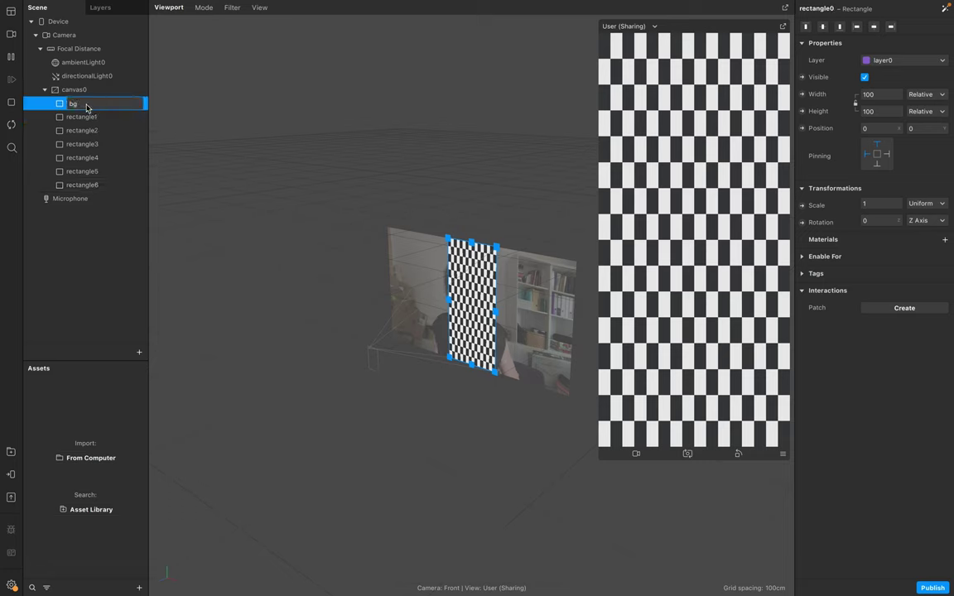
key("Return")
left_click(83, 120)
left_click(83, 121)
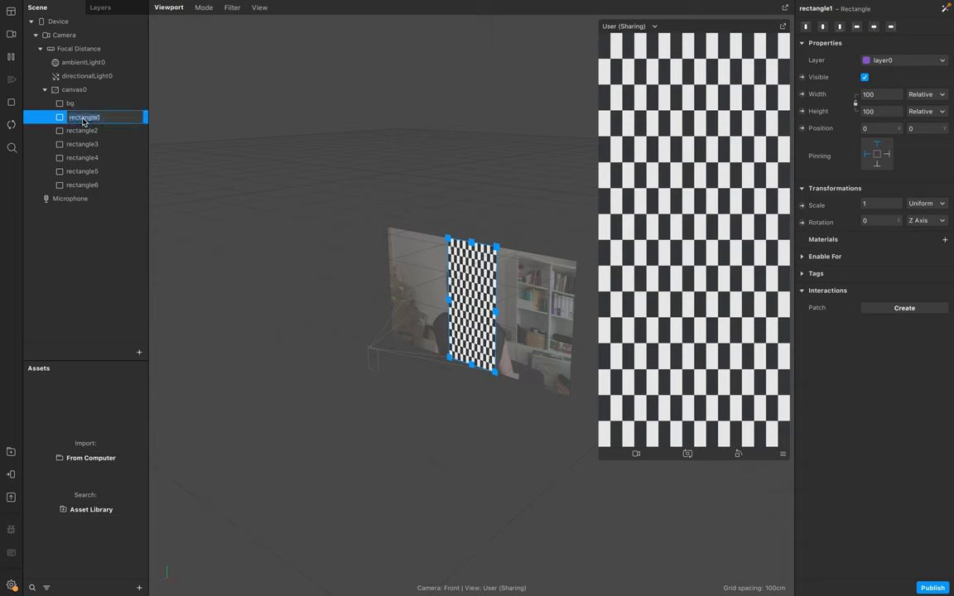
type("person-line")
key("Return")
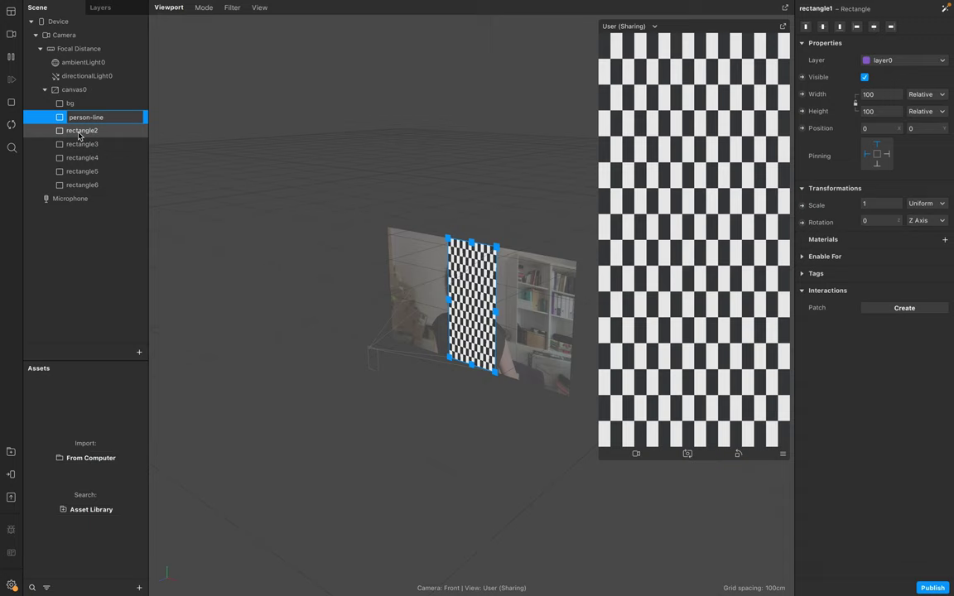
left_click(80, 132)
left_click(81, 133)
type("person")
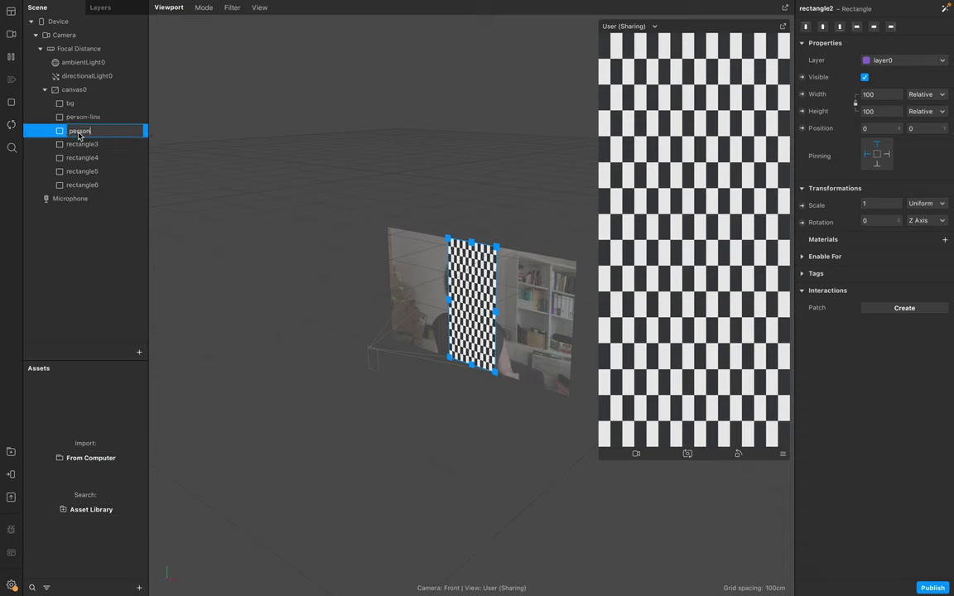
key("Return")
Step: Rename the remaining rectangles skin-line, skin, hair-line and hair
left_click(72, 145)
left_click(71, 147)
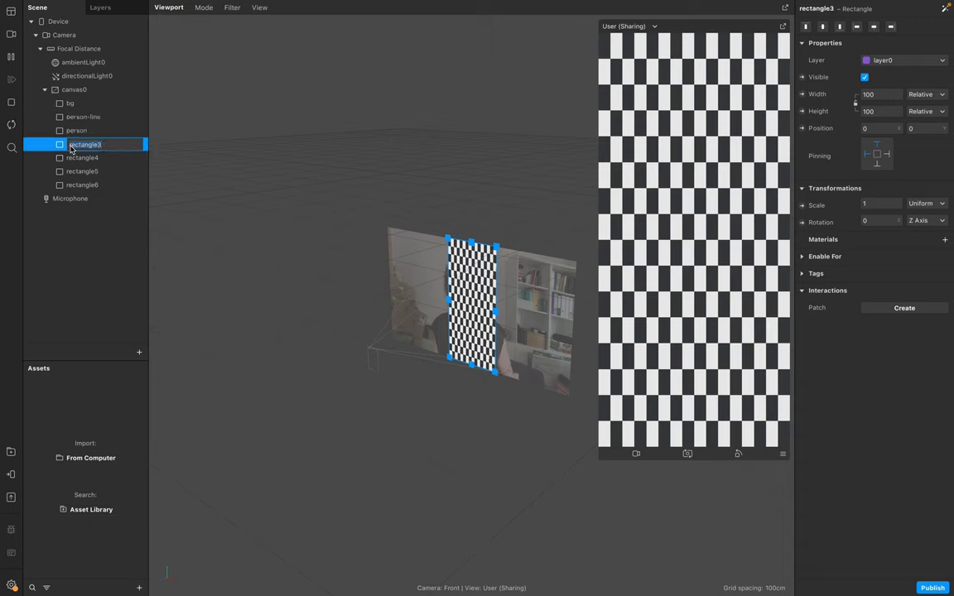
type("p")
type("kin-line")
key("Return")
left_click(86, 159)
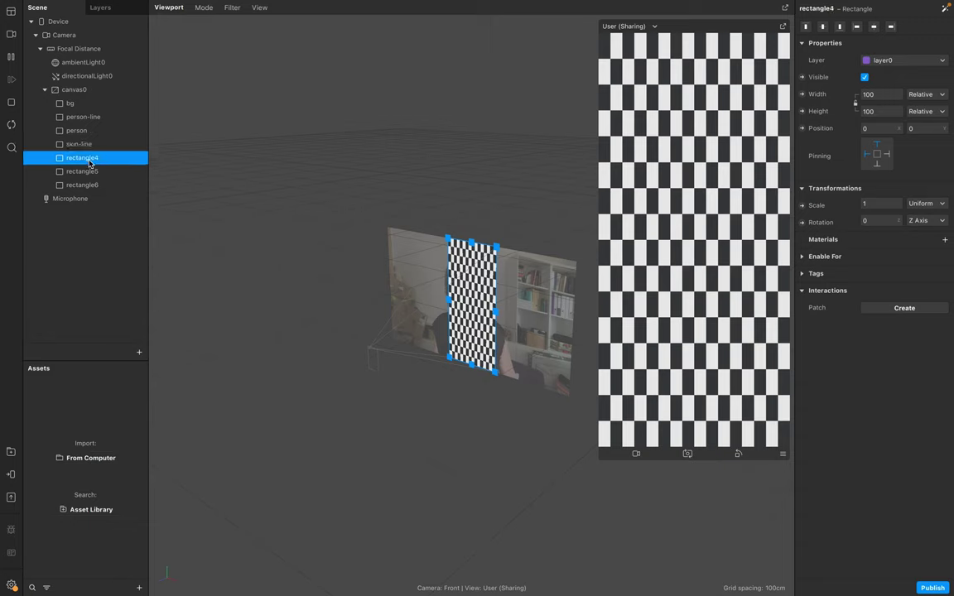
left_click(89, 160)
type("skin")
key("Return")
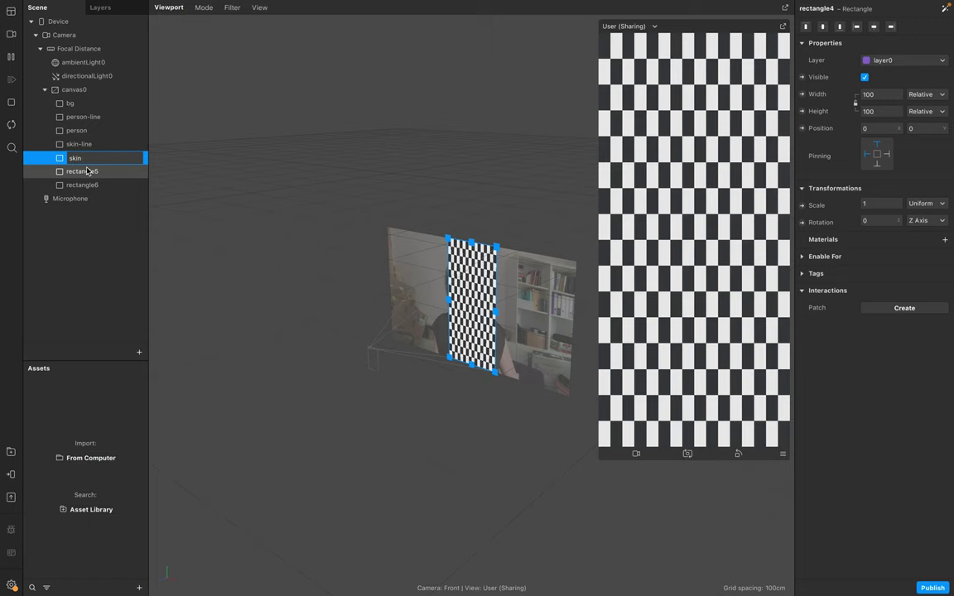
left_click(86, 171)
left_click(86, 172)
type("bair")
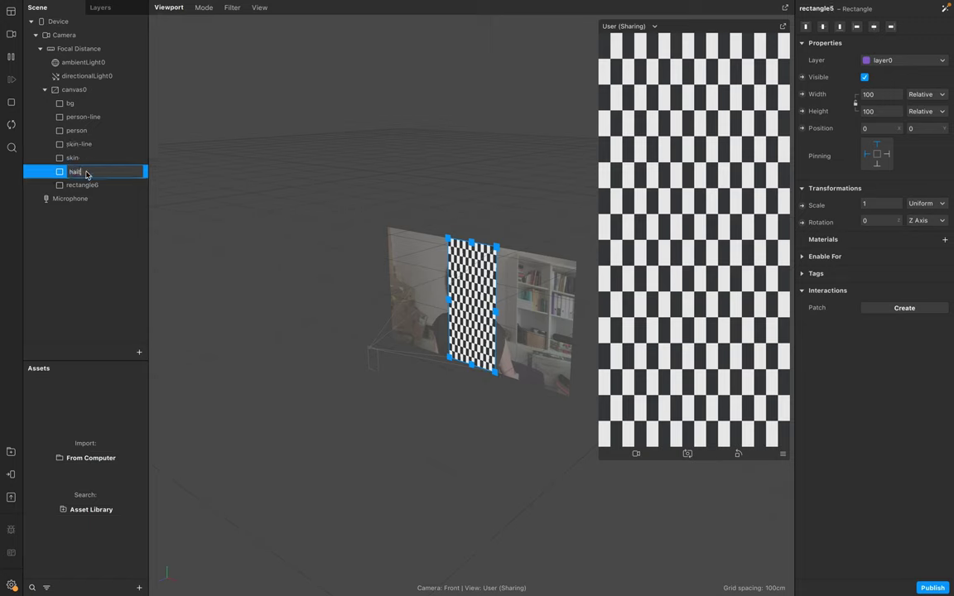
key("Return")
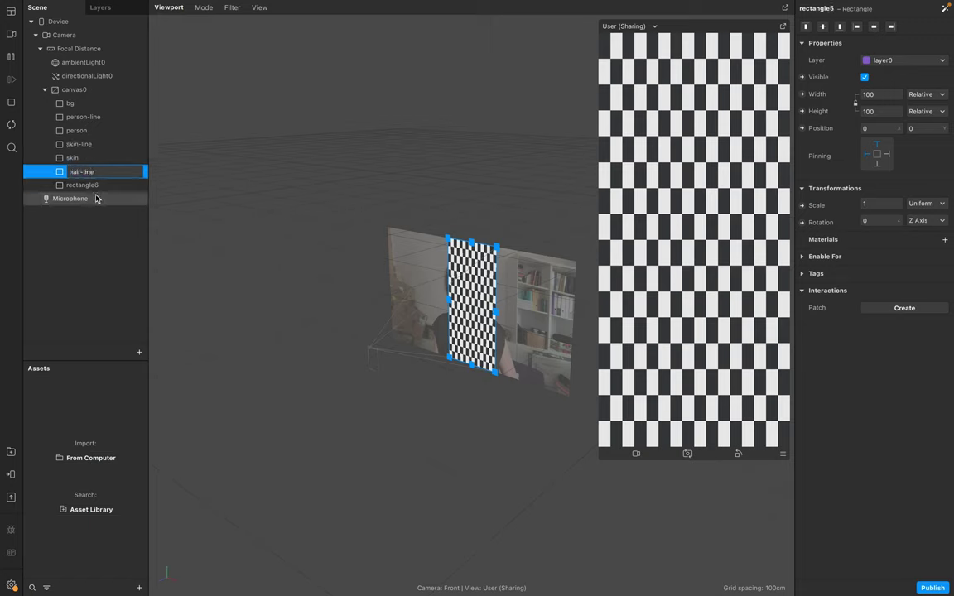
left_click(94, 185)
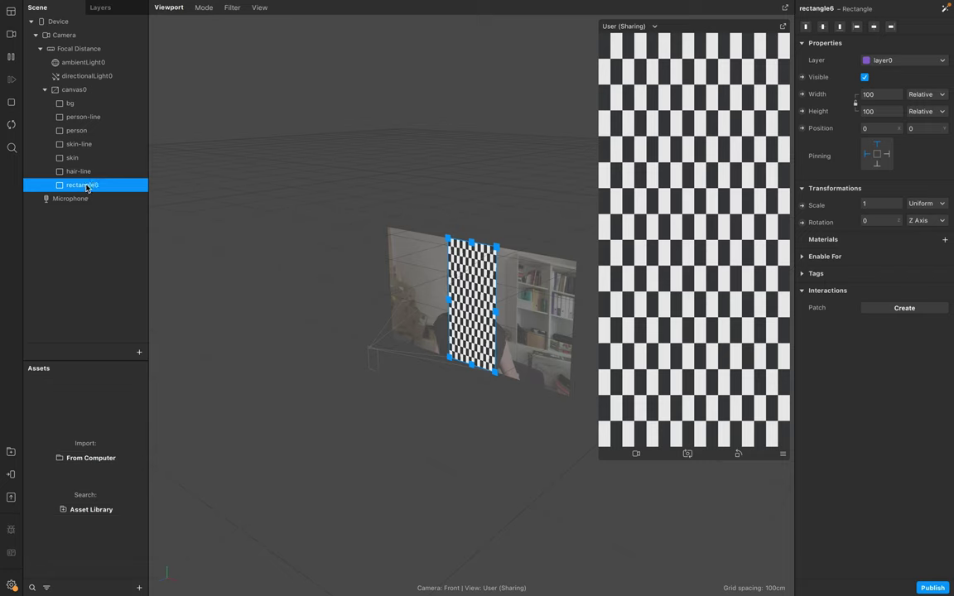
left_click(86, 185)
type("h")
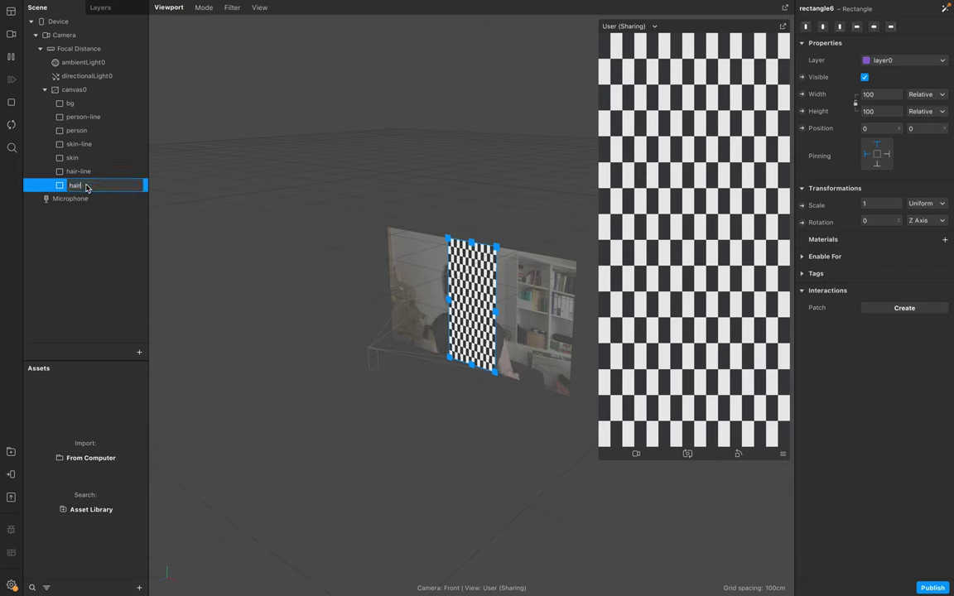
type("air")
left_click(102, 206)
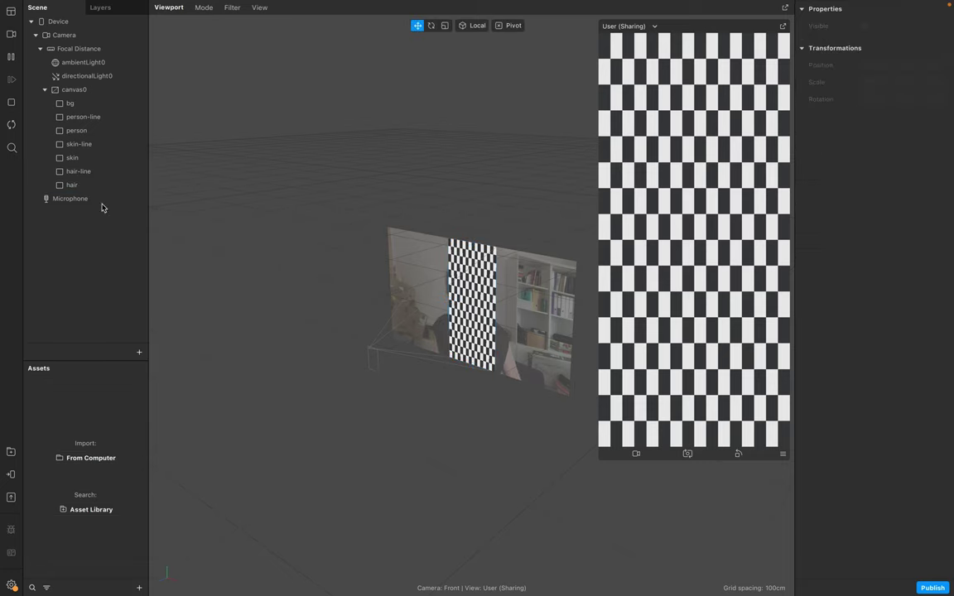
Step: Add Person, Hair and Skin segmentation to the camera
left_click(63, 39)
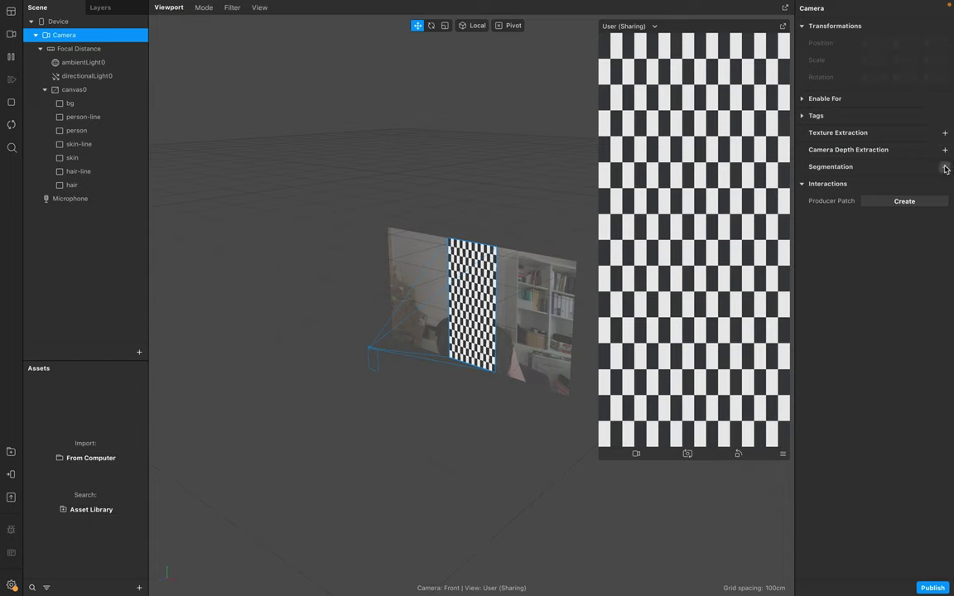
left_click(945, 168)
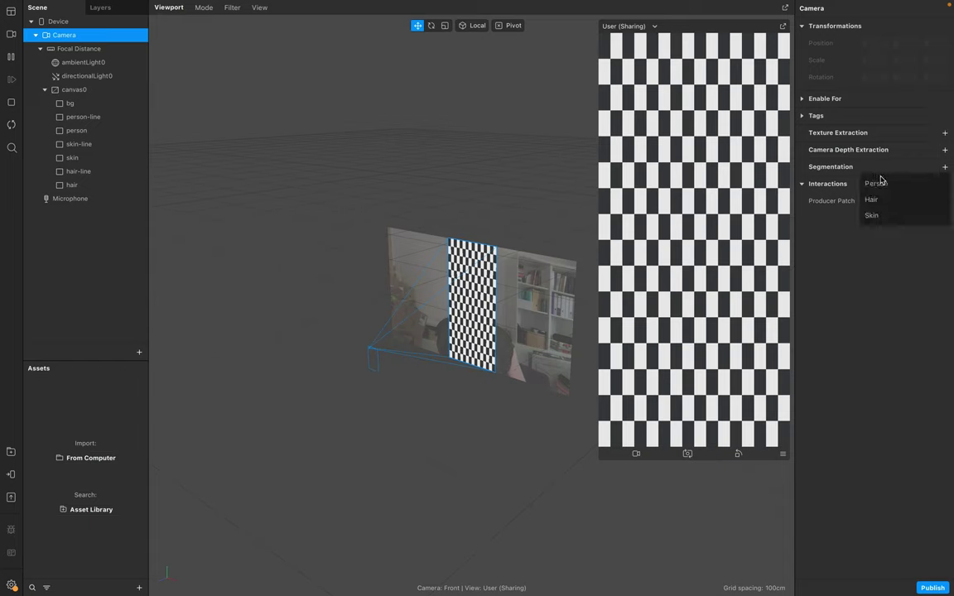
left_click(931, 183)
left_click(945, 167)
left_click(901, 199)
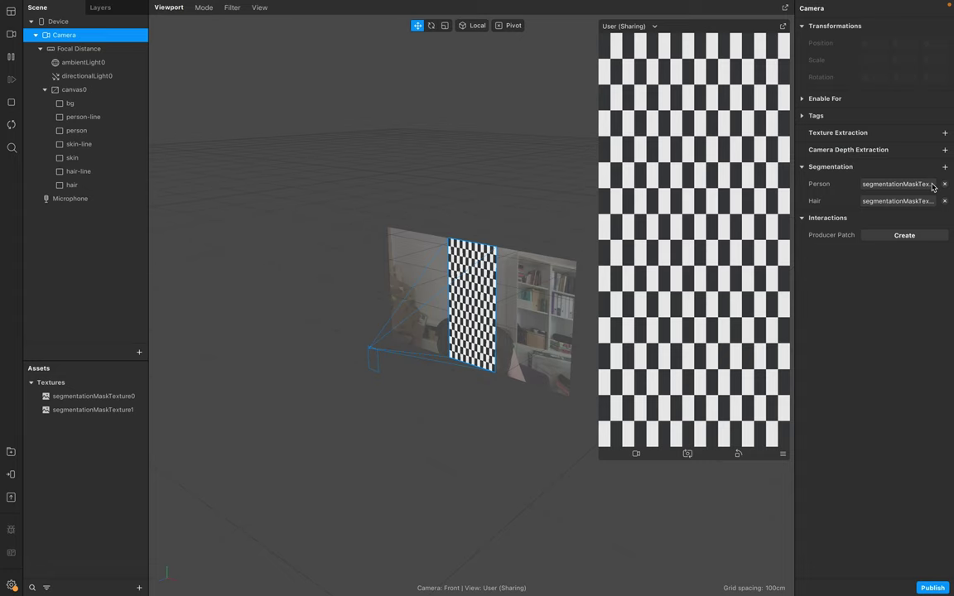
left_click(945, 168)
left_click(911, 215)
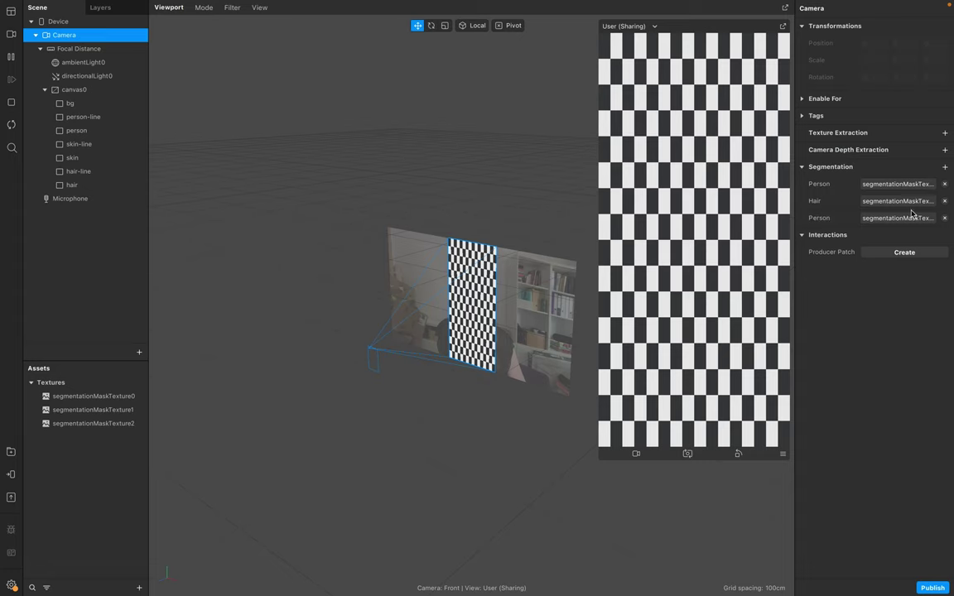
Step: Rename the three segmentation mask textures Person, Hair and Skin
left_click(124, 401)
double_click(124, 400)
type("Person")
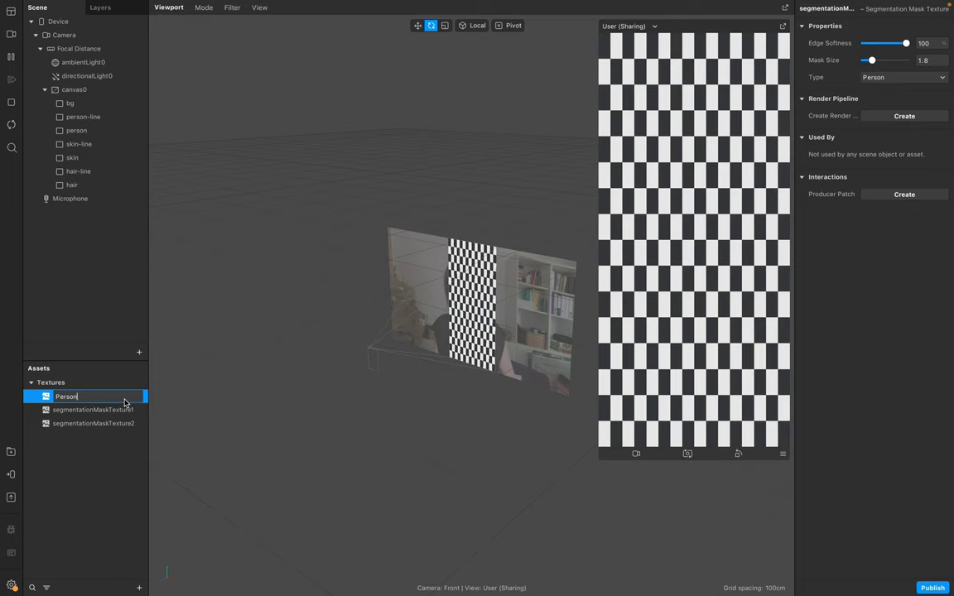
key("Return")
left_click(106, 411)
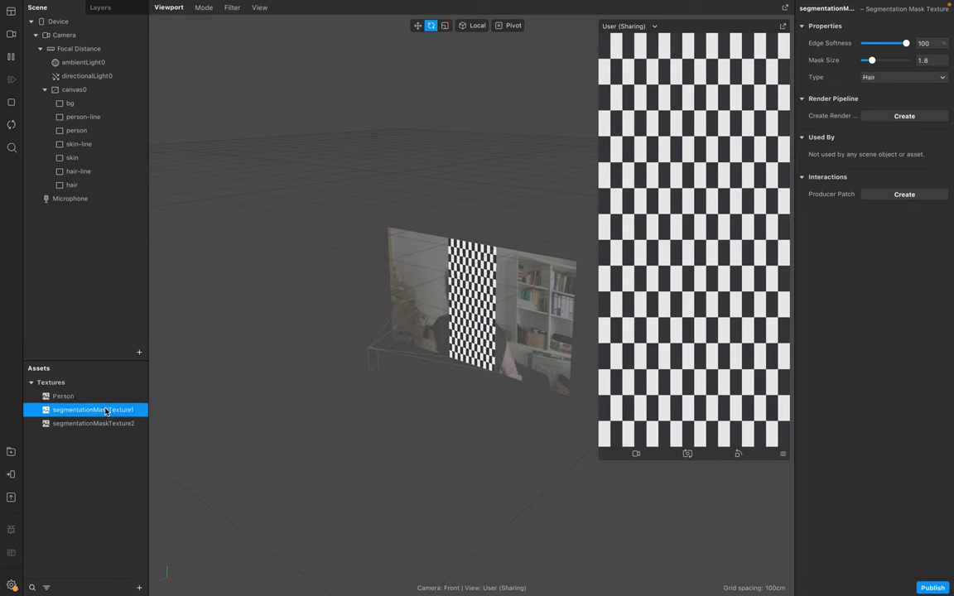
double_click(106, 411)
type("H")
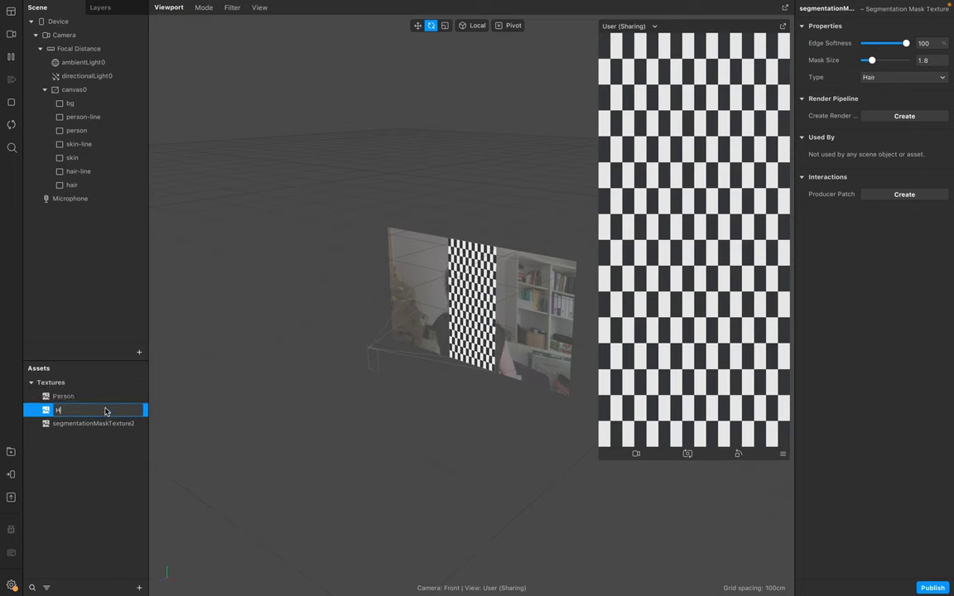
type("air")
key("Return")
left_click(92, 426)
double_click(92, 425)
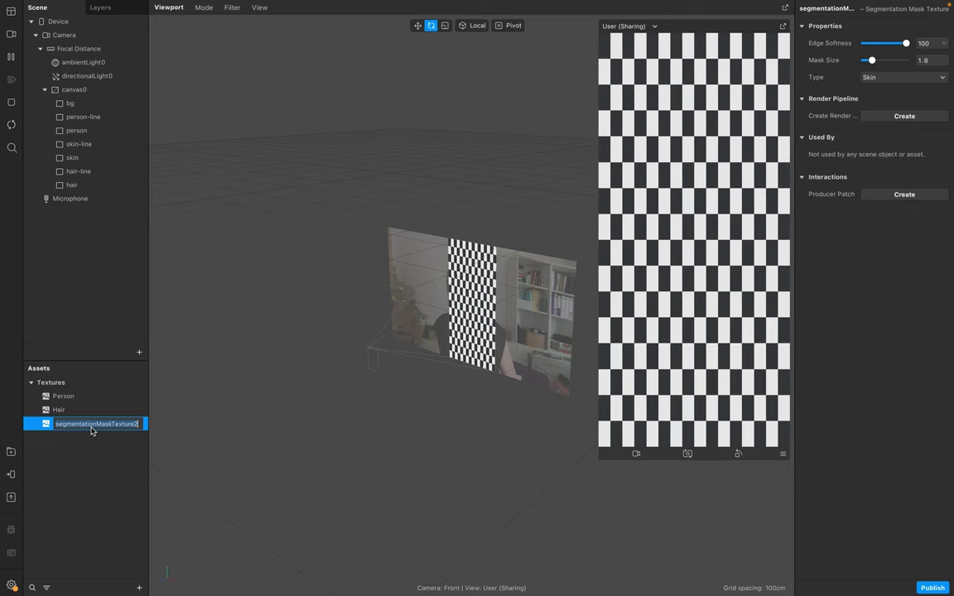
type("Skin")
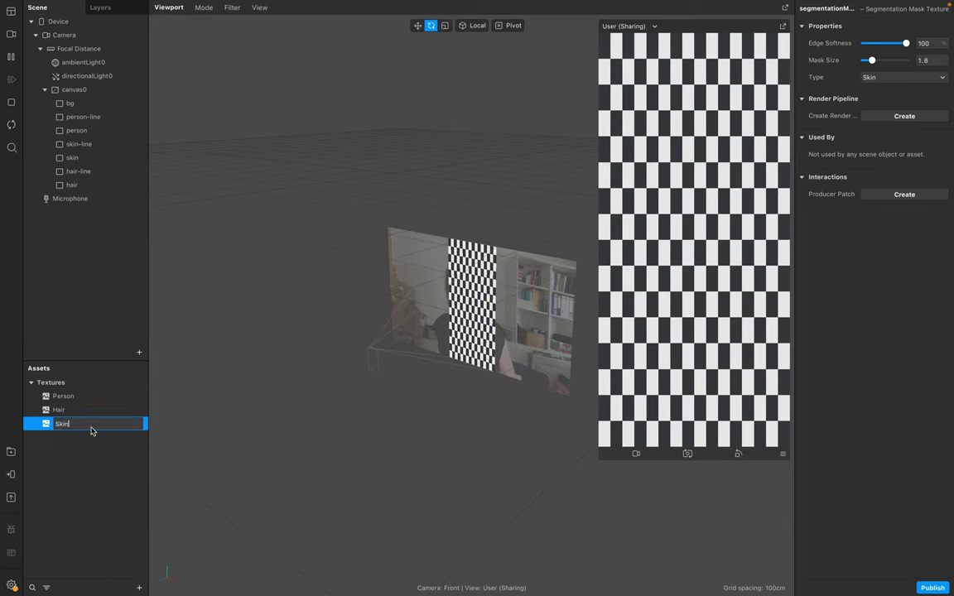
left_click(80, 37)
left_click(81, 36)
Step: Add three more segmentation textures to the camera
left_click(945, 168)
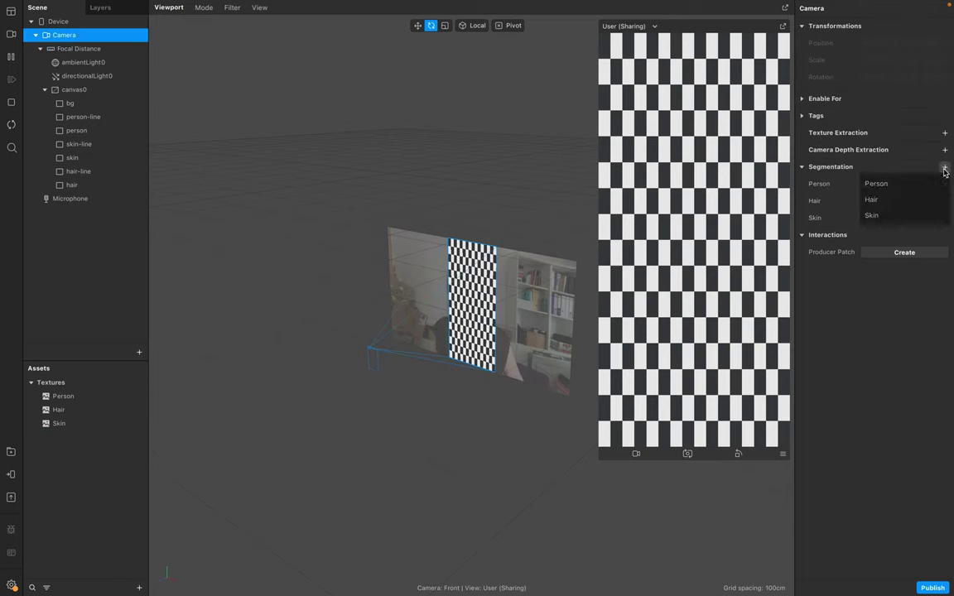
left_click(909, 183)
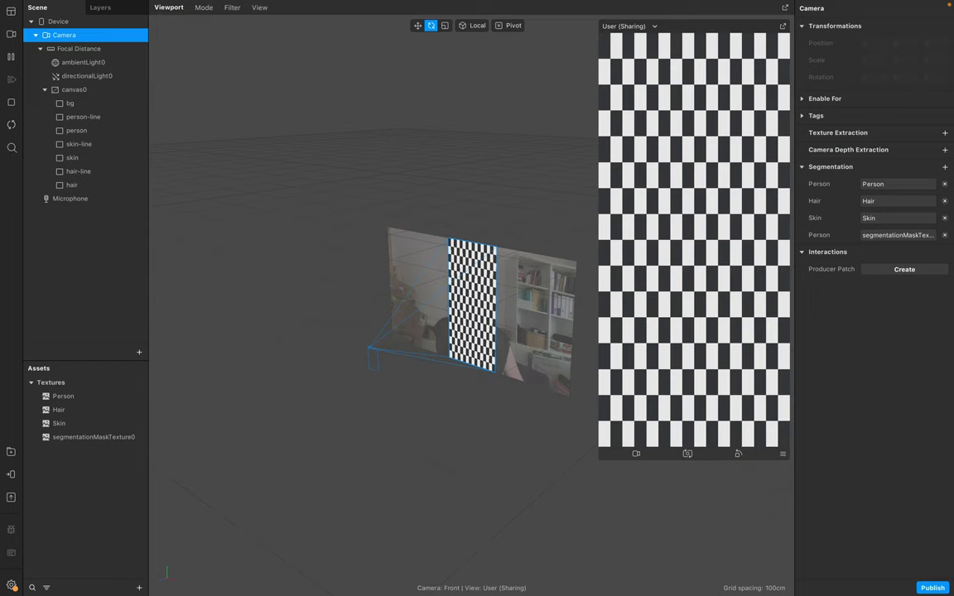
left_click(945, 167)
left_click(911, 199)
left_click(945, 167)
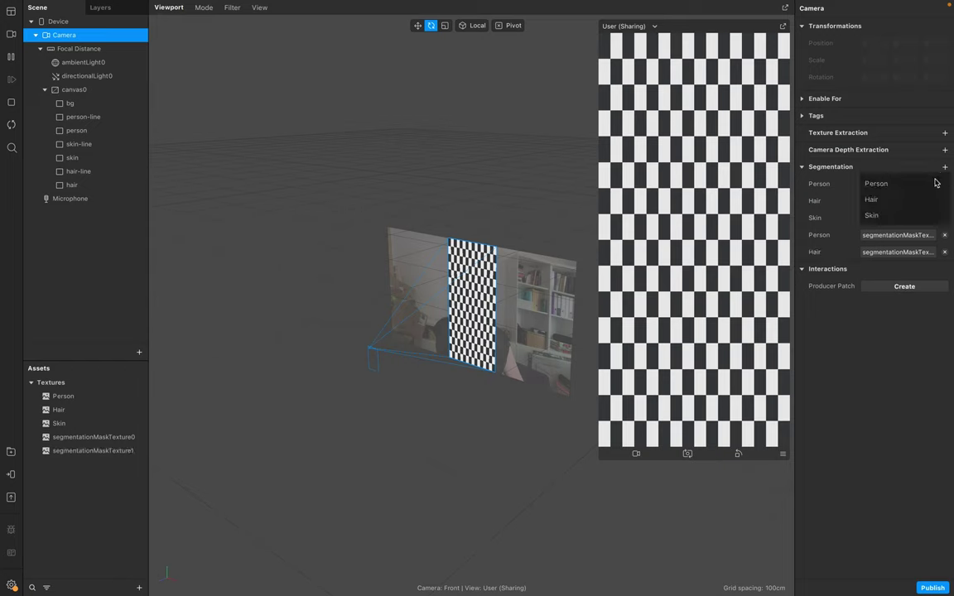
left_click(909, 183)
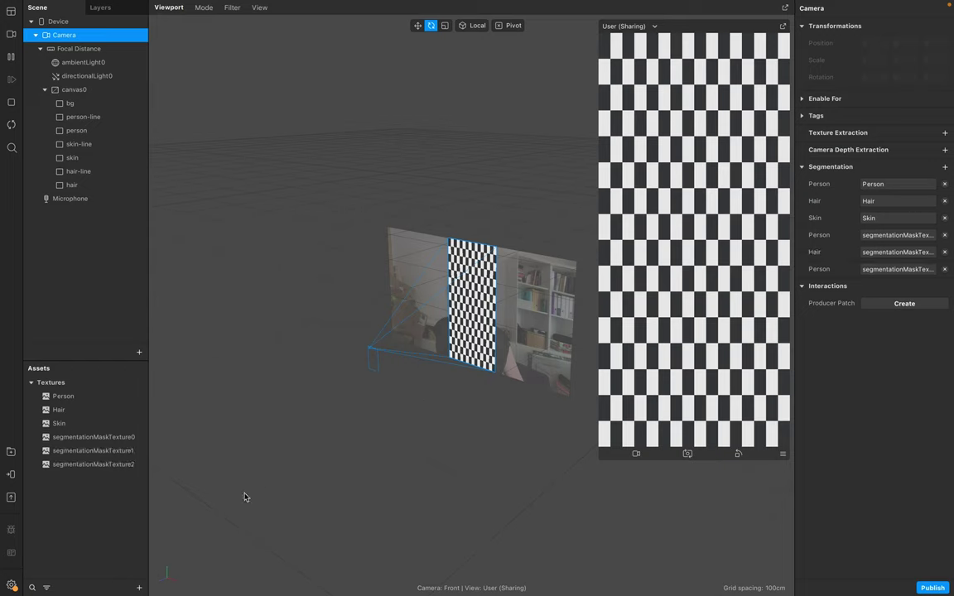
Step: Rename the new mask textures Person-Line, Hair-Line and Skin-Line
left_click(69, 441)
double_click(70, 441)
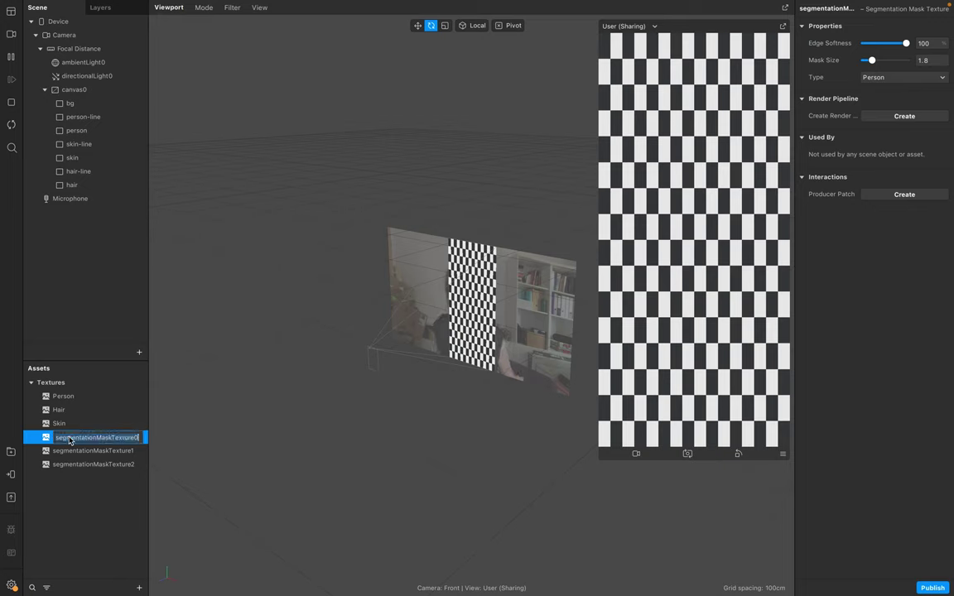
type("Person-lin")
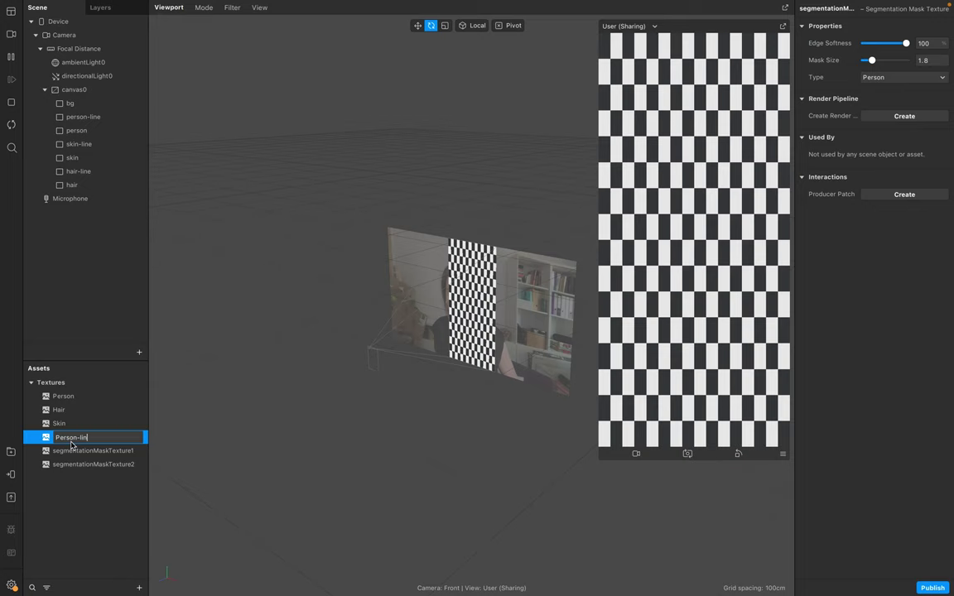
type("e")
left_click(91, 456)
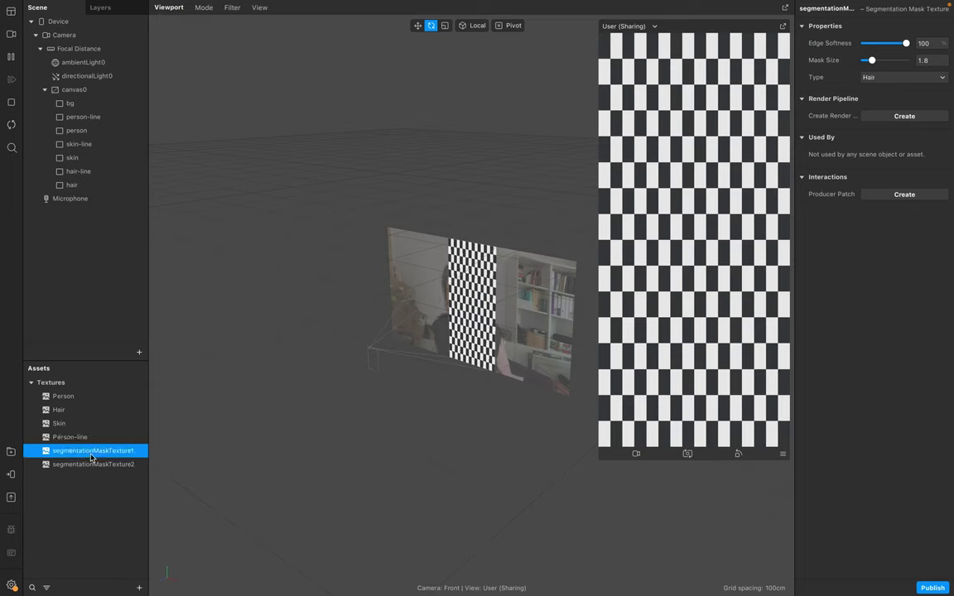
double_click(91, 451)
type("Hair-")
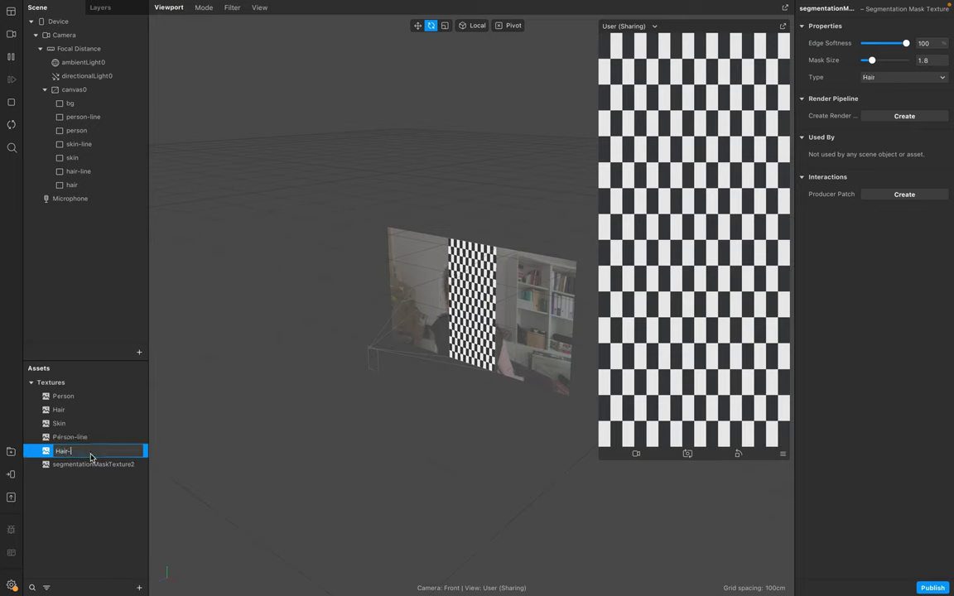
type("Line")
double_click(89, 464)
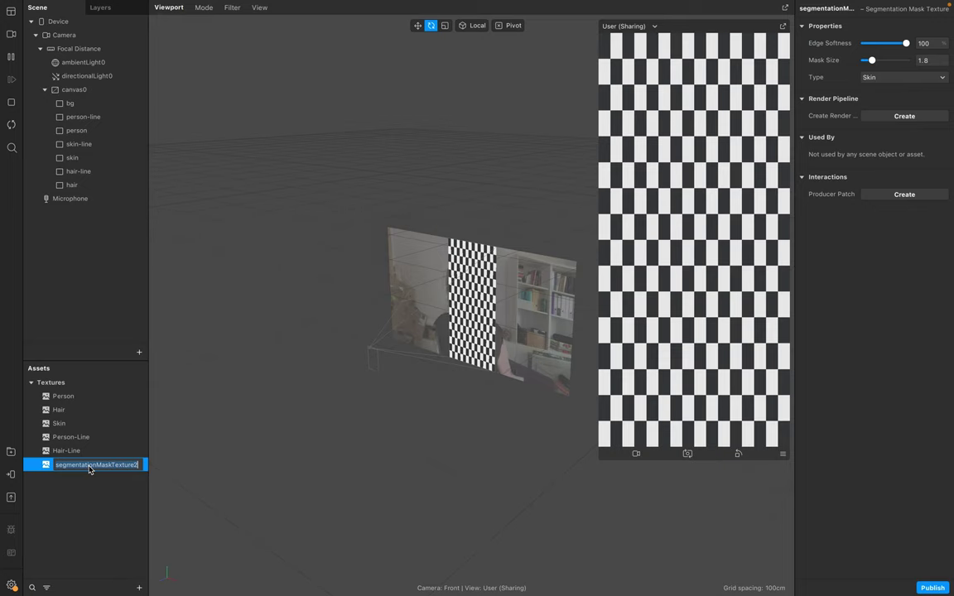
type("Skin-Line")
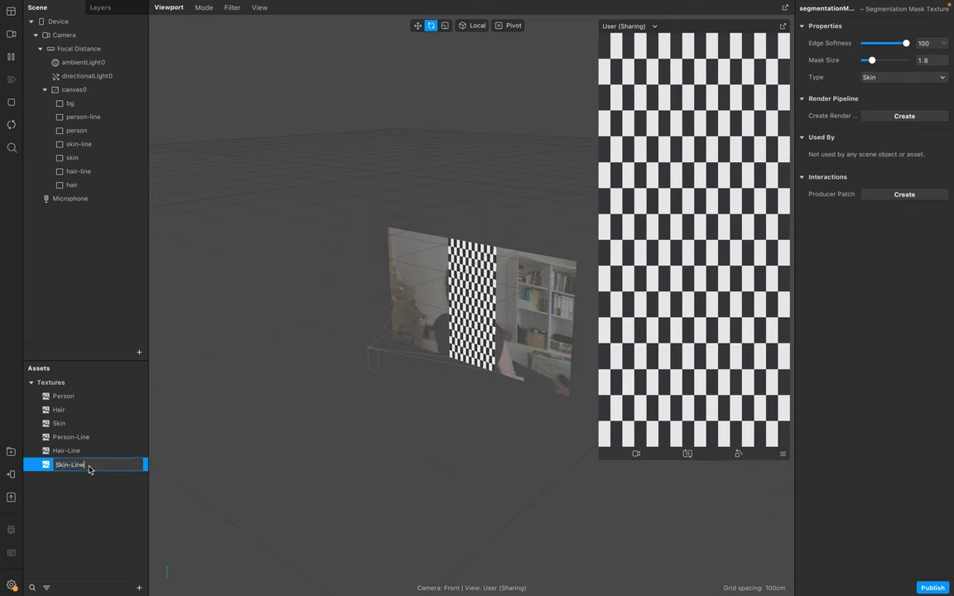
left_click(77, 104)
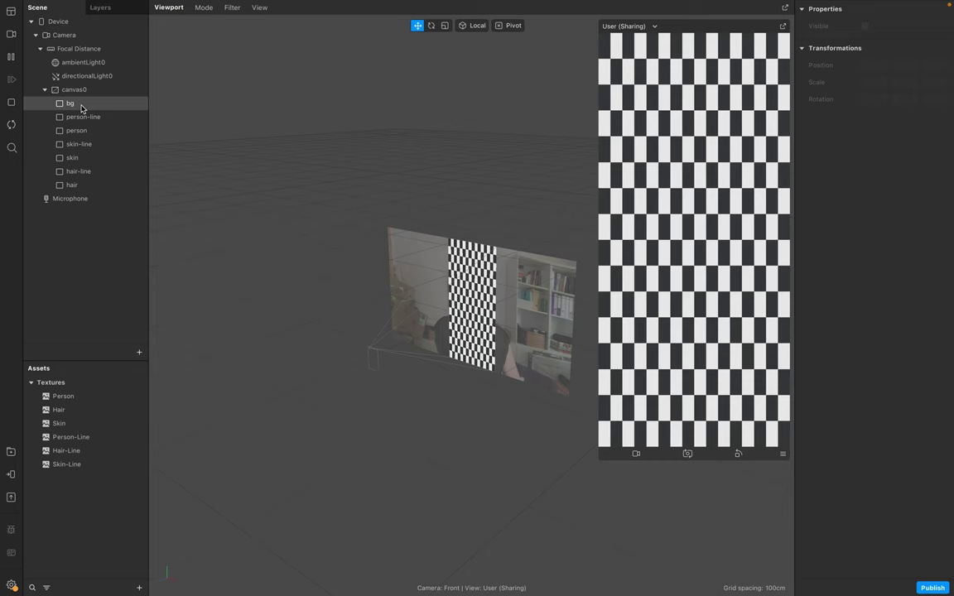
Step: Give the bg rectangle a new material named bg
left_click(85, 106)
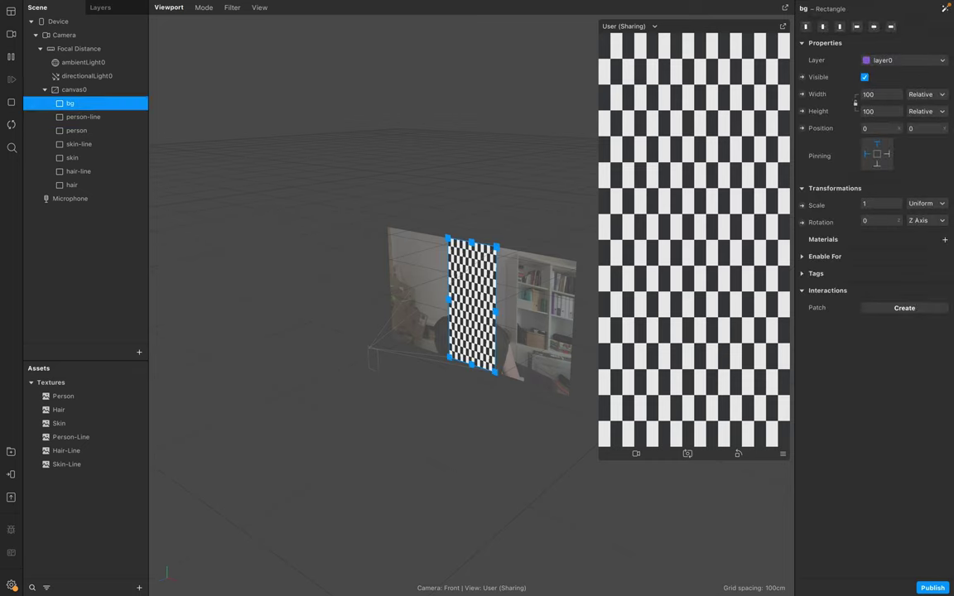
left_click(945, 239)
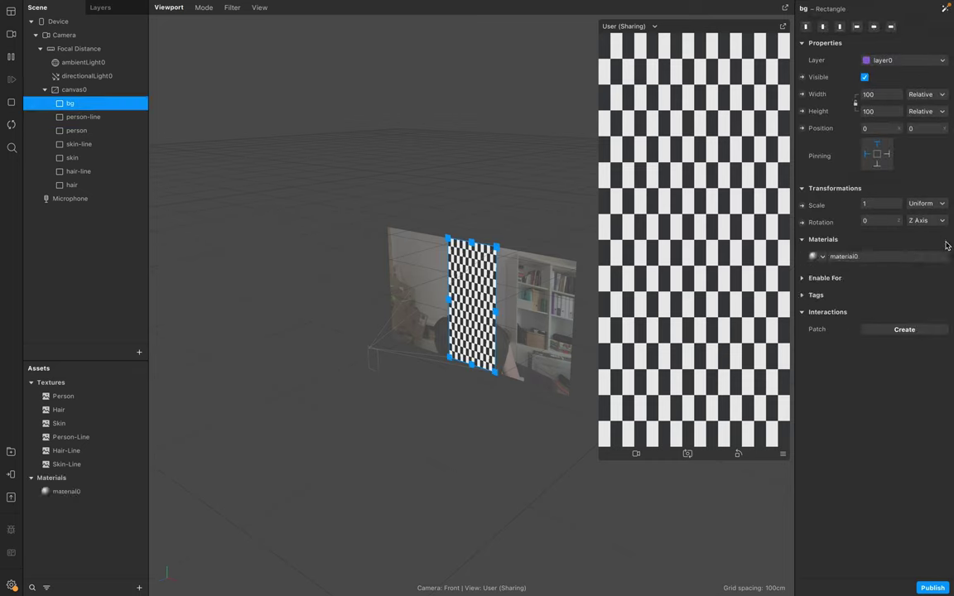
double_click(76, 494)
type("b")
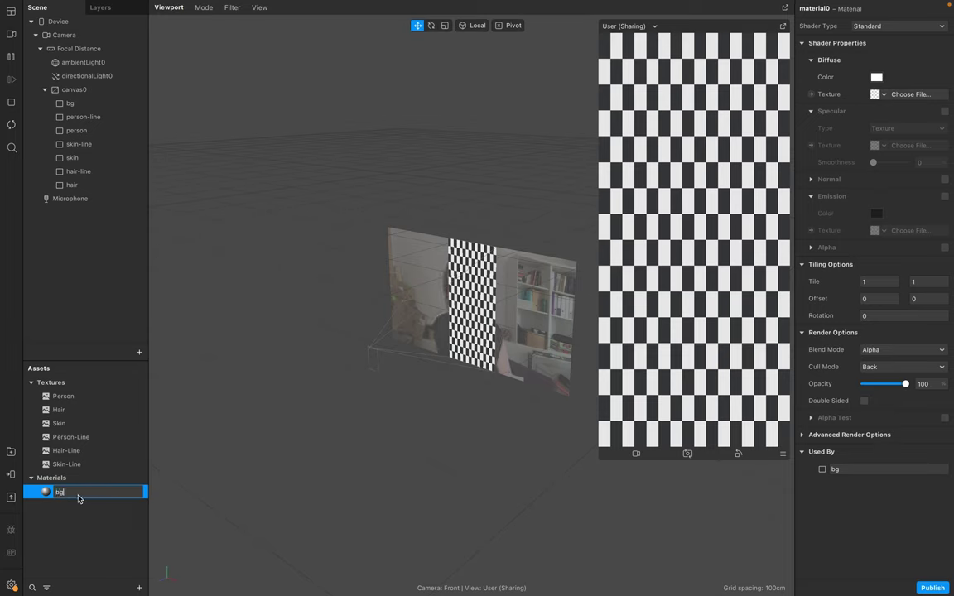
type("g")
key("Return")
Step: Duplicate the bg material and name the copies person-line, person and skin-line
left_click(93, 494)
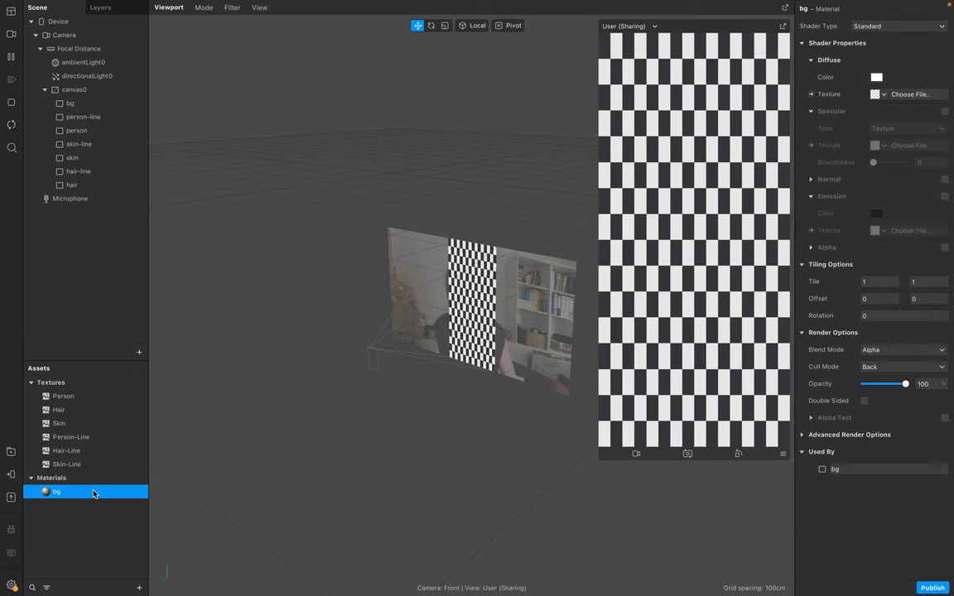
key("ctrl+d")
key("ctrl+d")
key("ctrl+d")
key("ctrl+d")
key("ctrl+d")
key("ctrl+d")
key("ctrl+d")
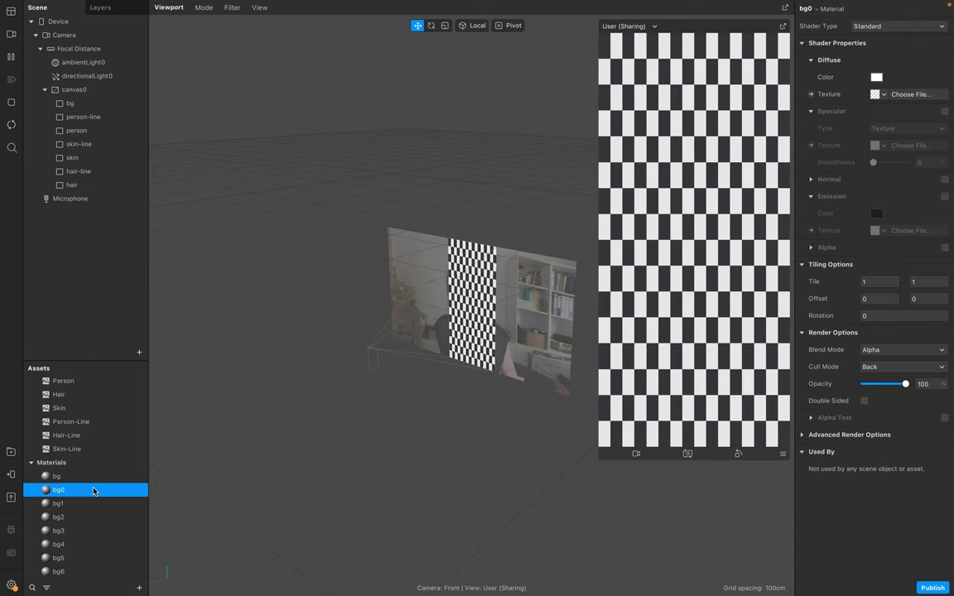
double_click(93, 490)
type("person-line")
double_click(87, 503)
type("person")
left_click(87, 517)
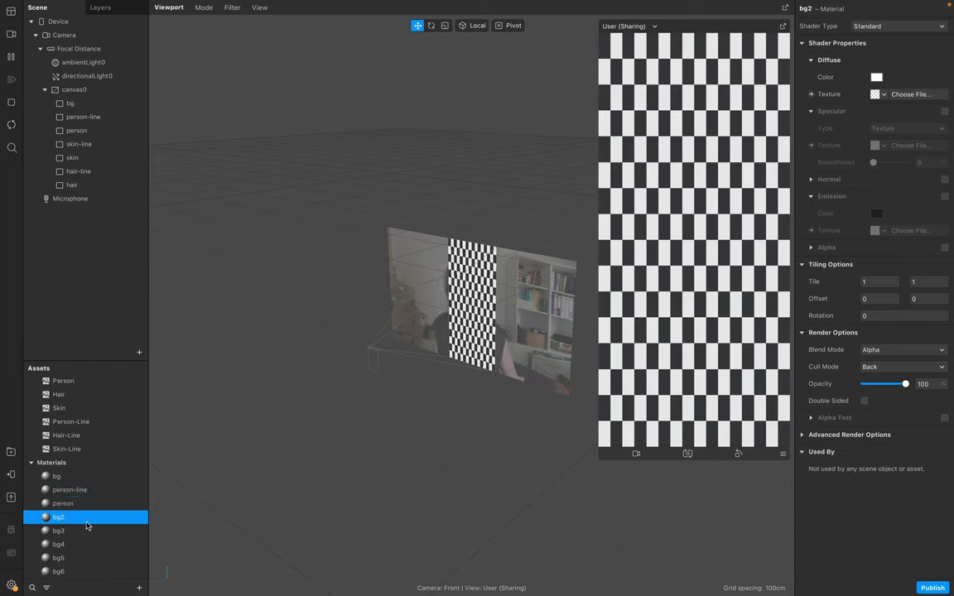
left_click(87, 517)
type("skin-line")
Step: Name the next copies skin, hair-line and hair, and delete the leftover bg6 material
left_click(90, 530)
left_click(88, 537)
type("skin")
left_click(87, 544)
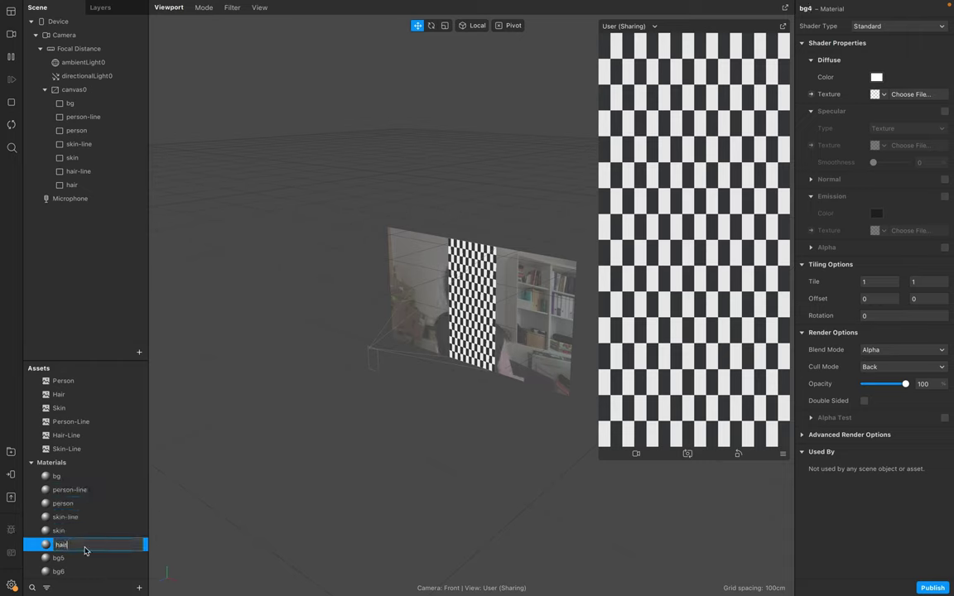
left_click(86, 544)
type("hair-line")
left_click(76, 558)
left_click(76, 558)
type("hair")
left_click(74, 572)
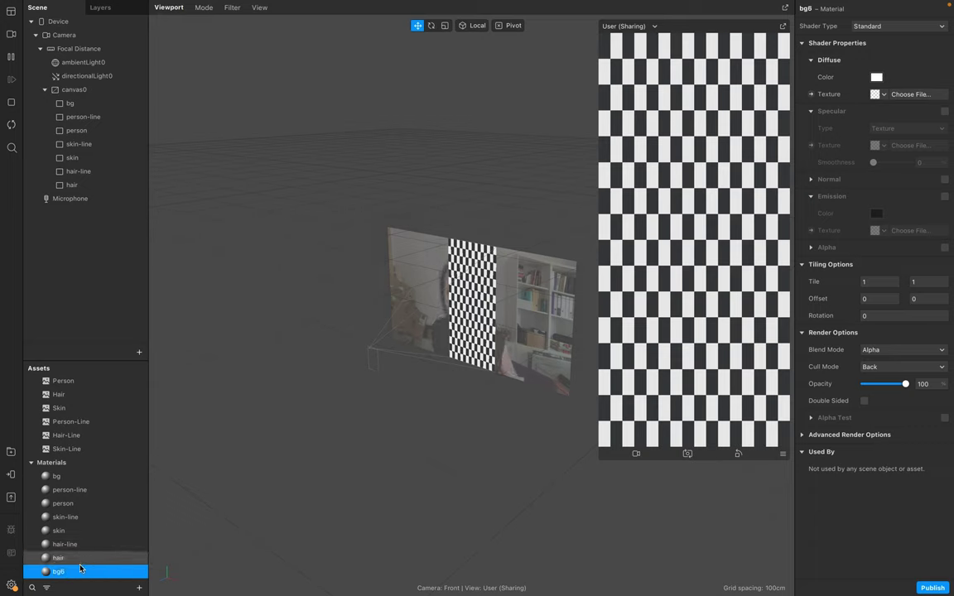
key("Delete")
Step: Set the Shader Type of all seven materials to Flat
left_click(46, 573, "shift")
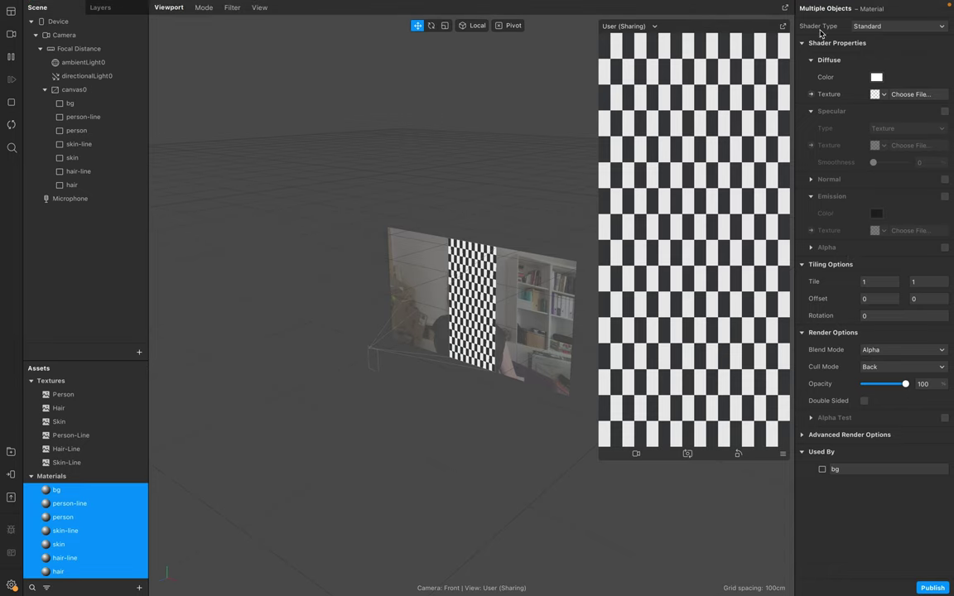
left_click(881, 27)
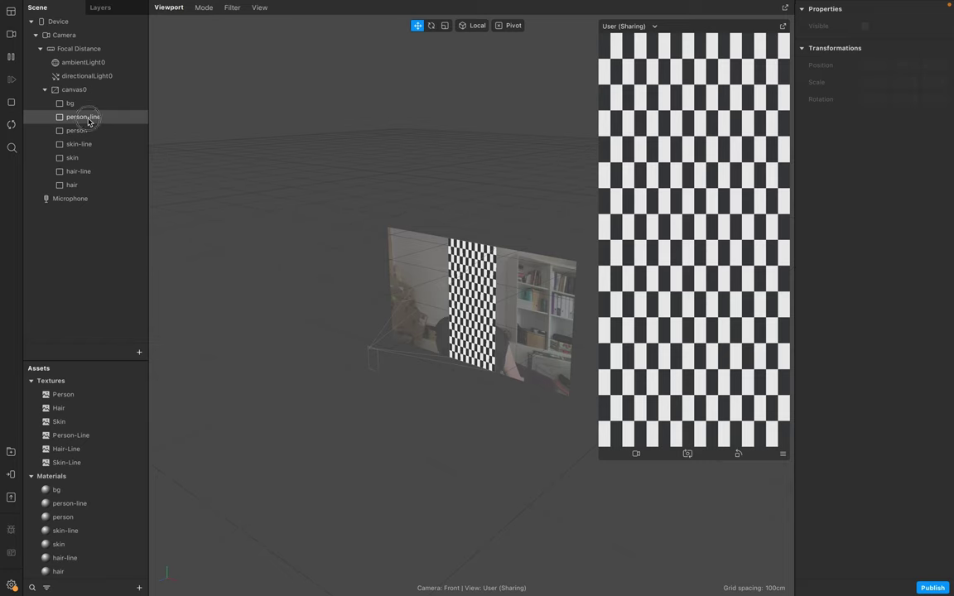
left_click(89, 121)
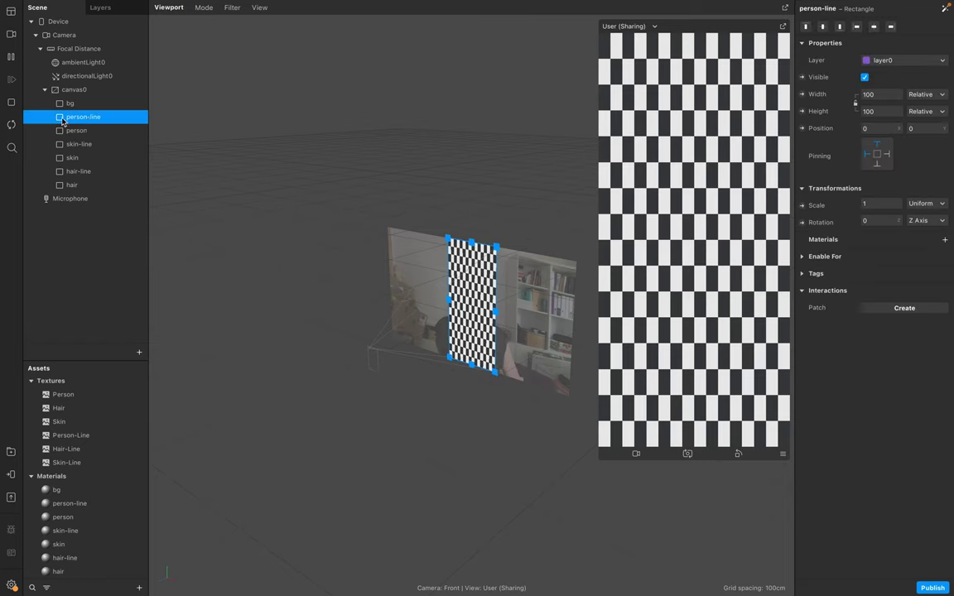
Step: Assign each rectangle its same-named material, from person-line through hair
left_click(943, 239)
left_click(893, 288)
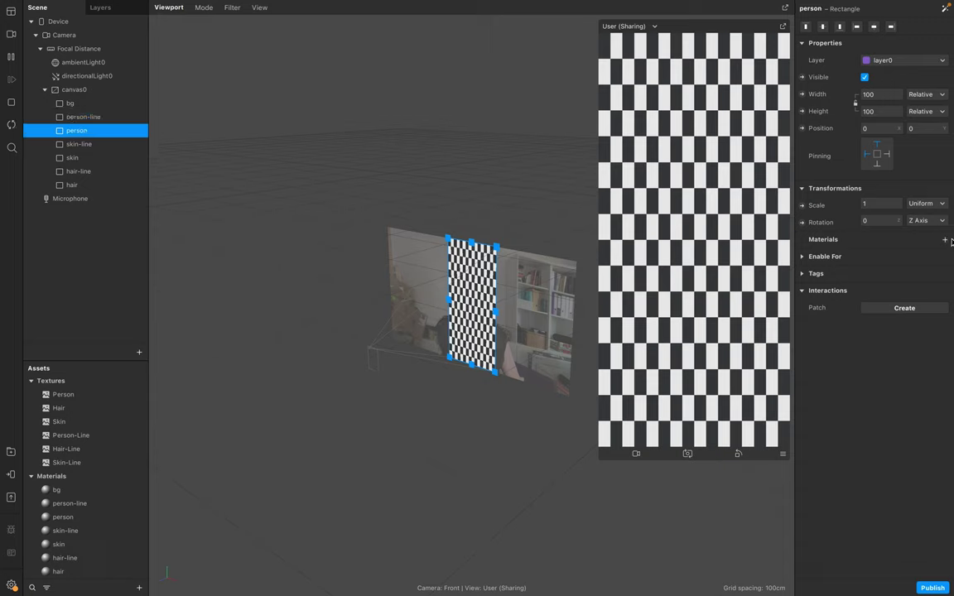
left_click(79, 144)
left_click(72, 157)
left_click(943, 239)
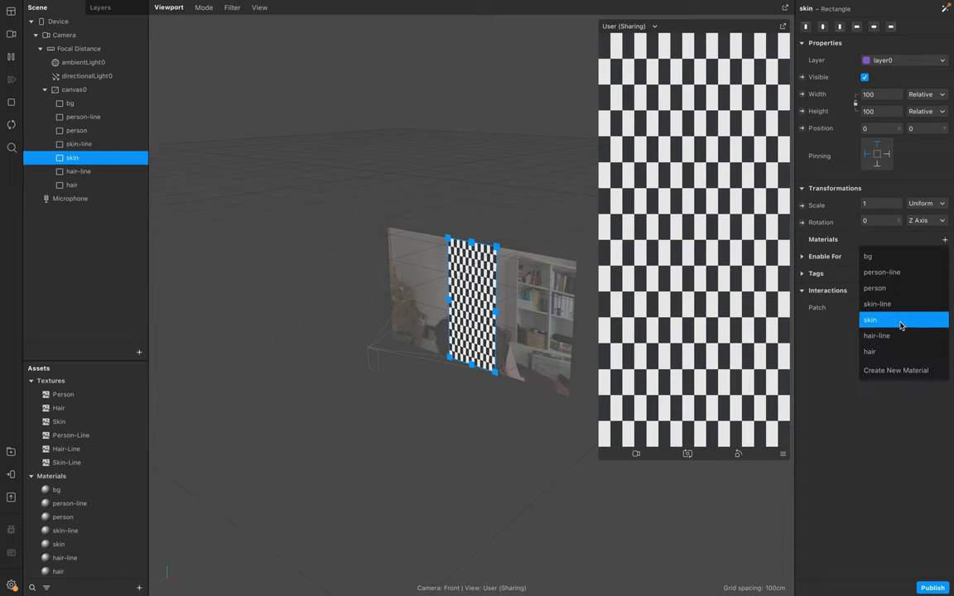
left_click(903, 322)
left_click(79, 171)
left_click(944, 239)
left_click(903, 337)
left_click(72, 185)
left_click(944, 240)
left_click(879, 351)
left_click(66, 103)
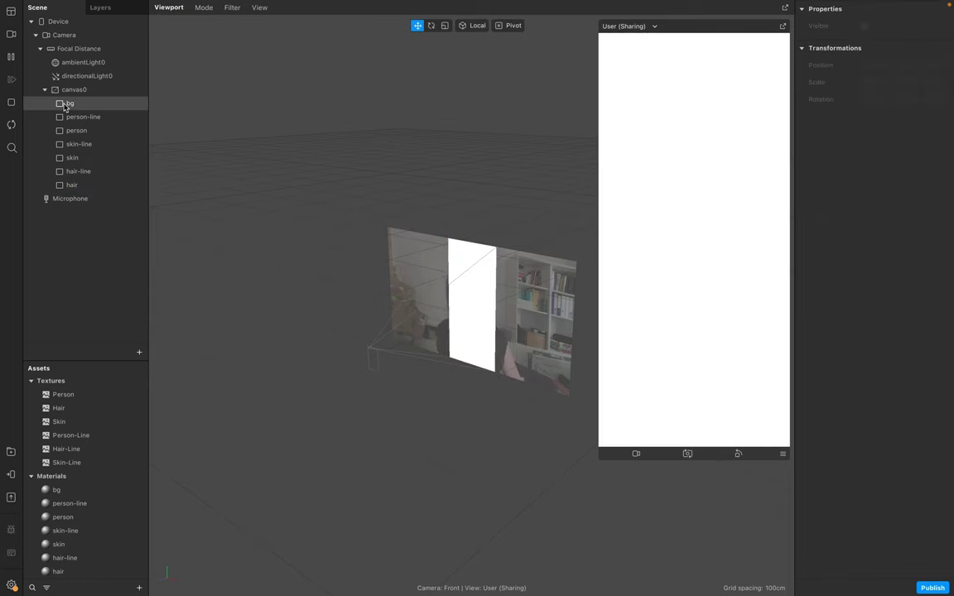
Step: Enable Alpha on the hair material and choose Hair as its alpha texture
left_click(65, 188)
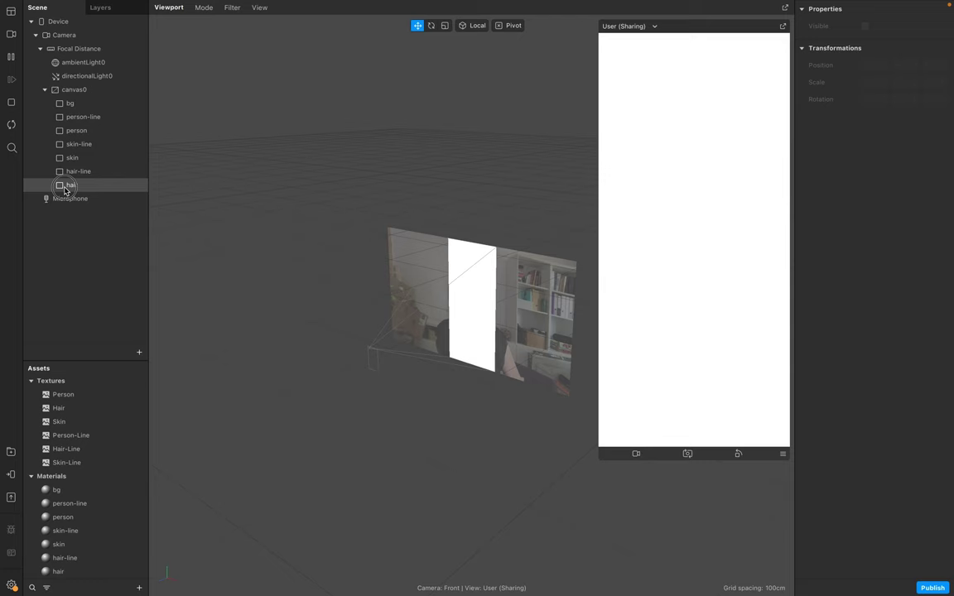
double_click(64, 571)
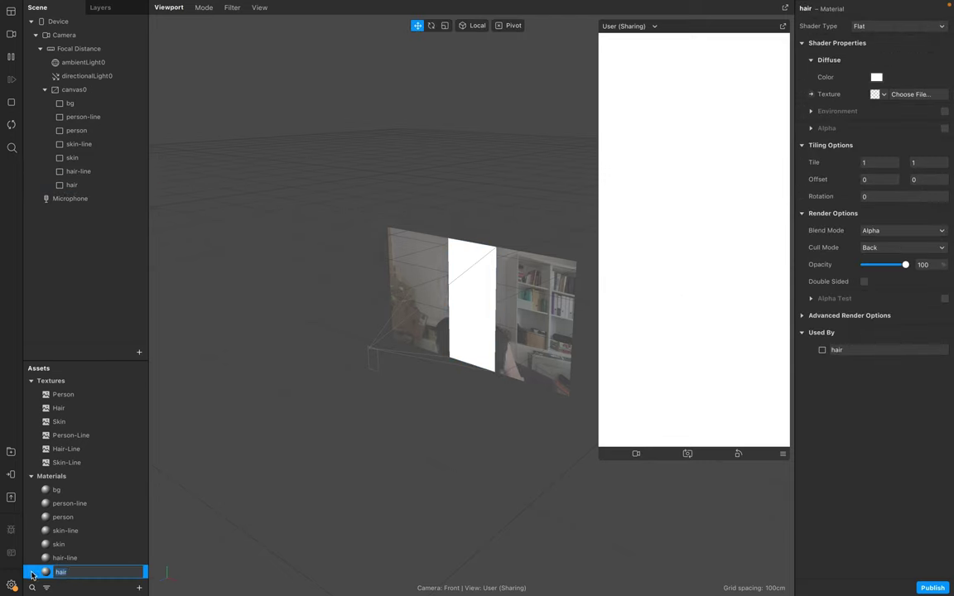
key("Return")
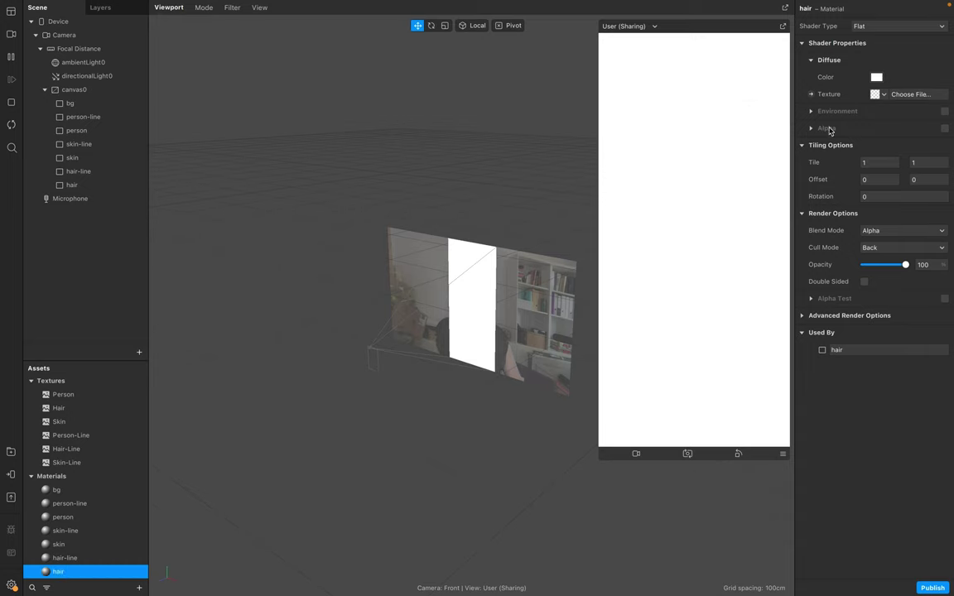
left_click(945, 128)
left_click(886, 163)
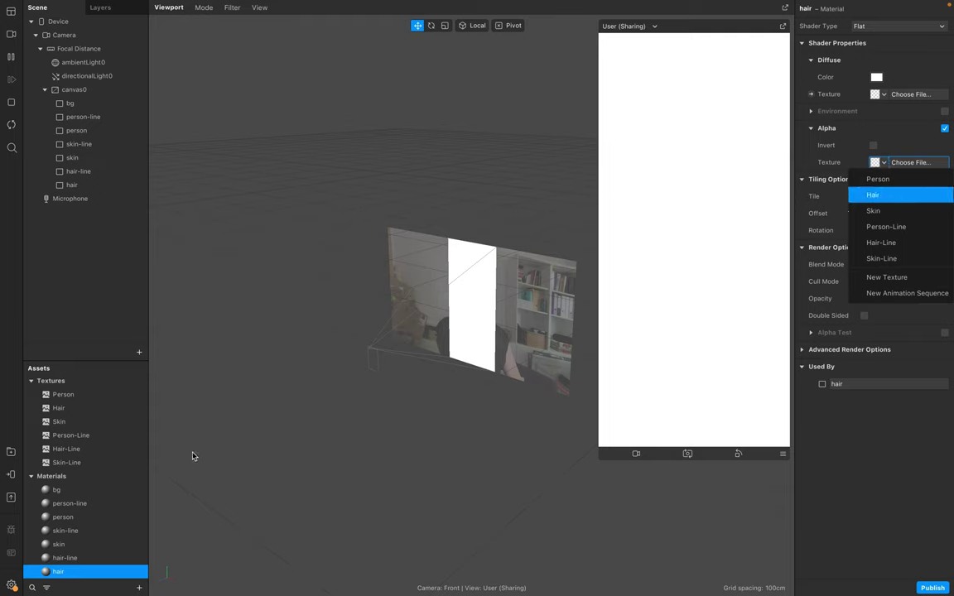
left_click(875, 196)
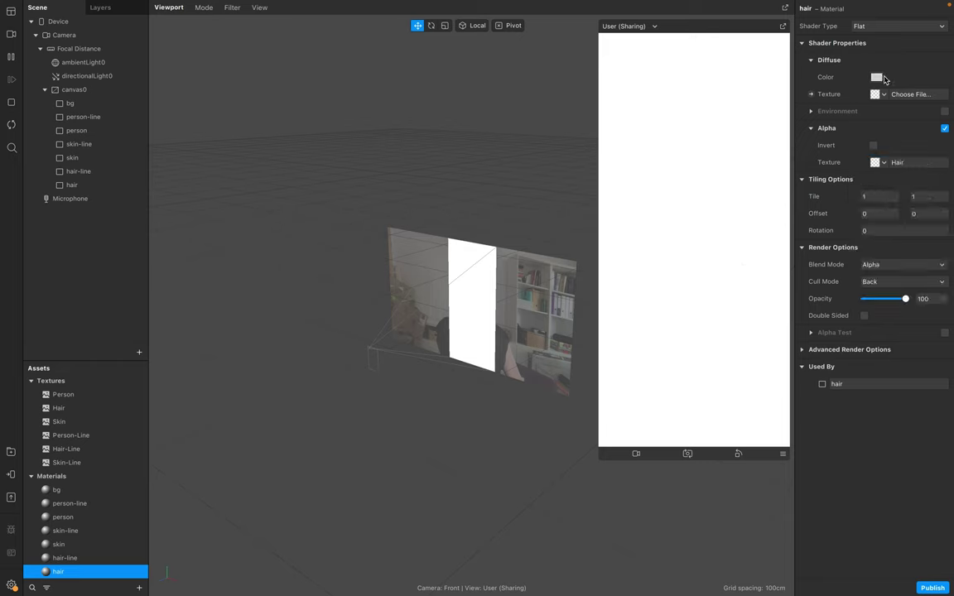
Step: Set the hair material's diffuse colour to Magenta from the Pencils palette
left_click(878, 77)
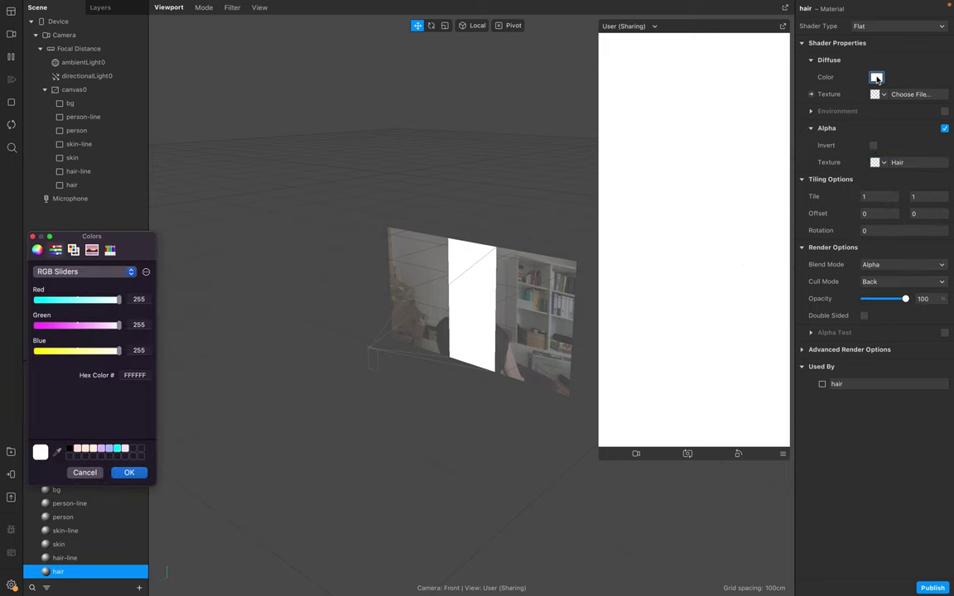
left_click(111, 252)
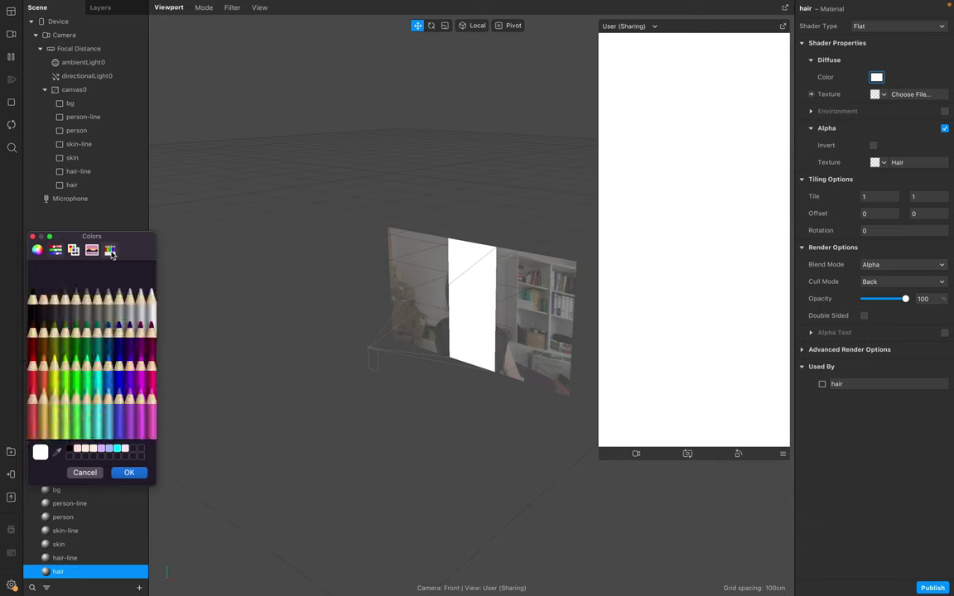
left_click(142, 380)
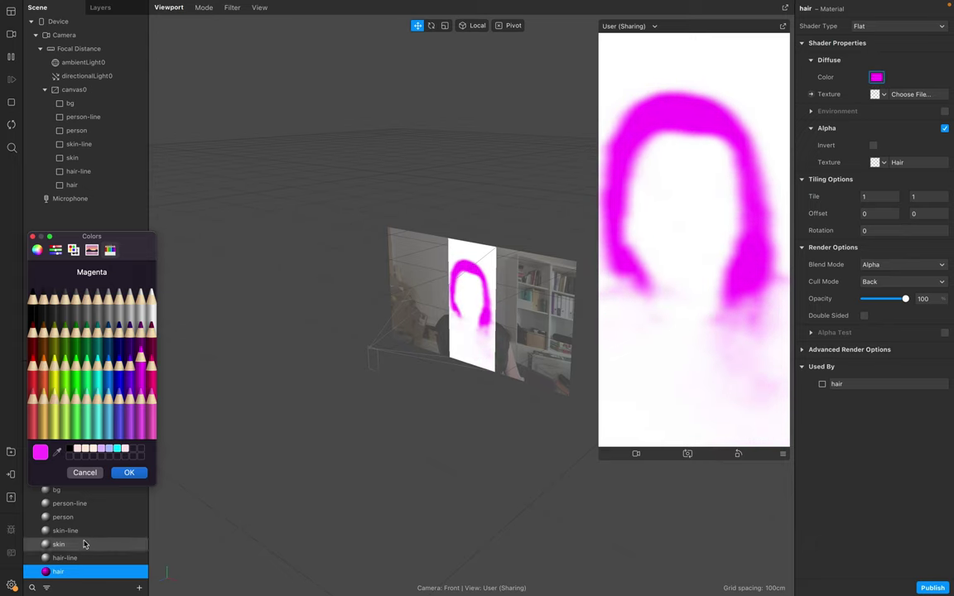
left_click(128, 473)
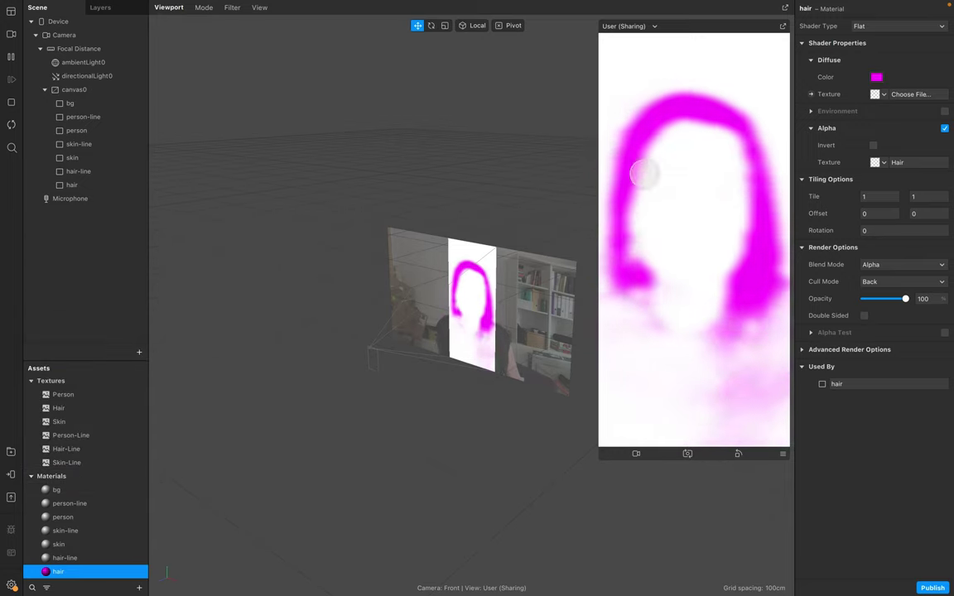
Step: Set the Hair mask texture's Mask Size to 1.0 and Edge Softness to 10
left_click(80, 396)
left_click(79, 407)
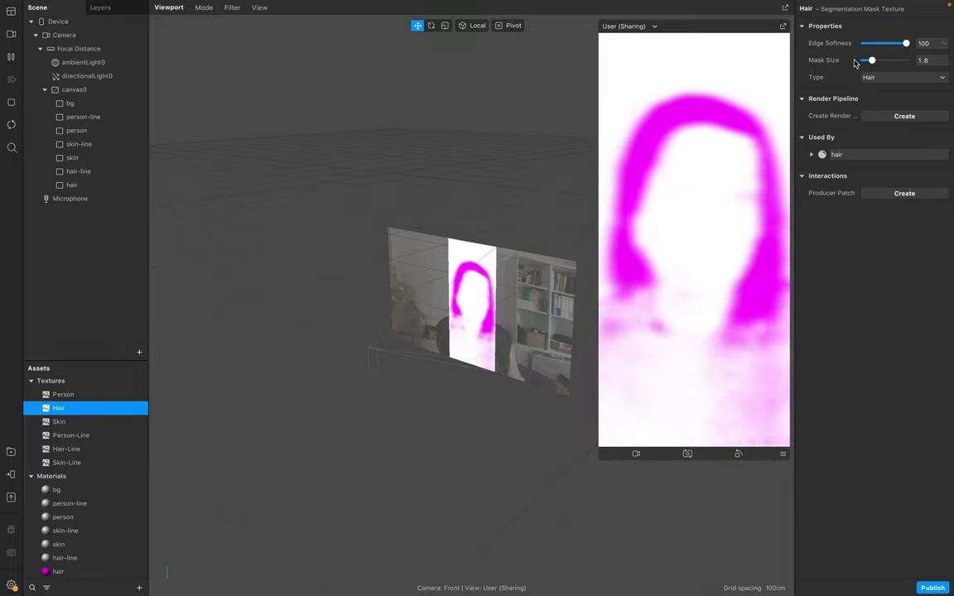
left_click(922, 61)
type("1")
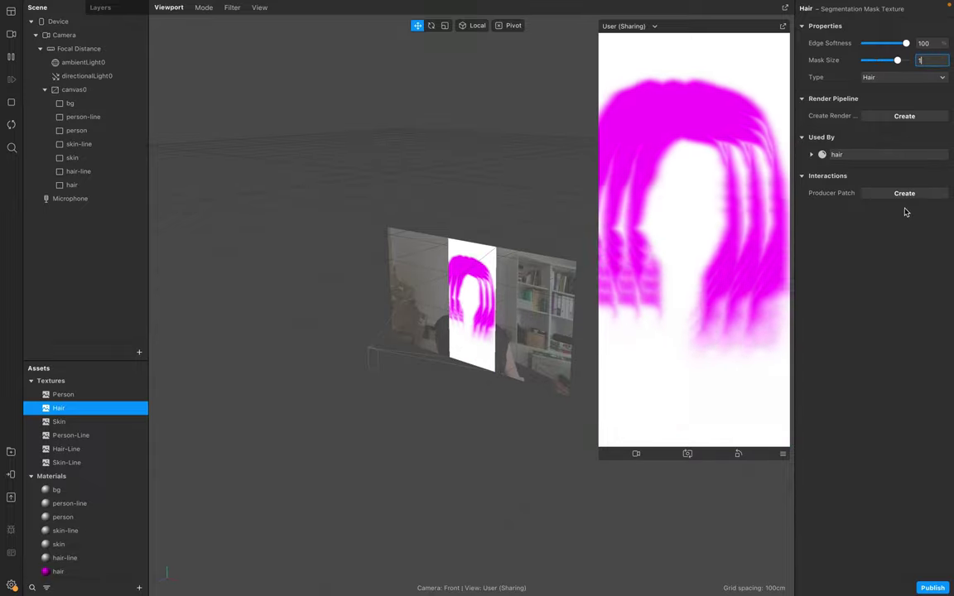
key("Return")
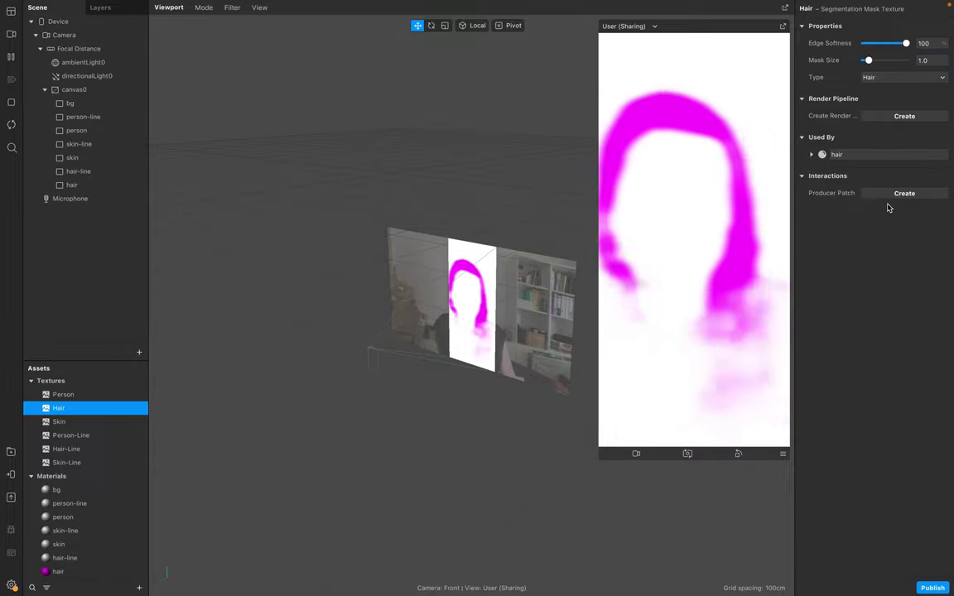
left_click_drag(907, 42, 870, 50)
left_click(921, 43)
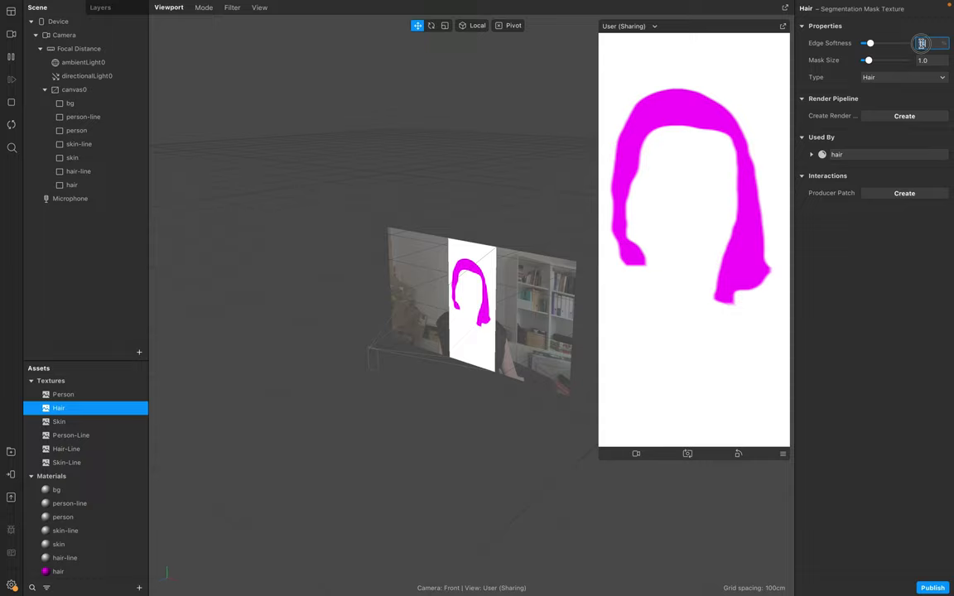
type("10")
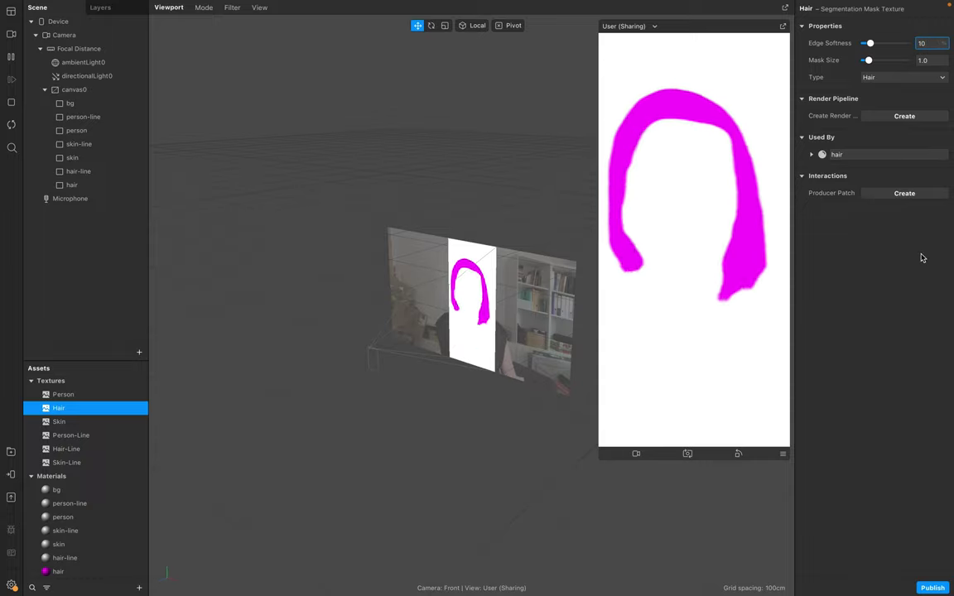
left_click(829, 232)
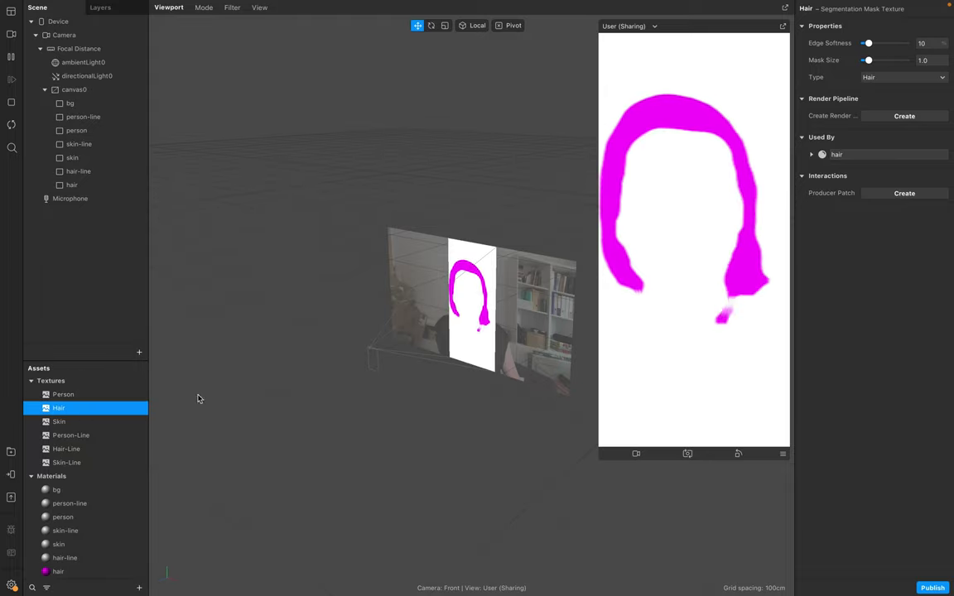
left_click(80, 396)
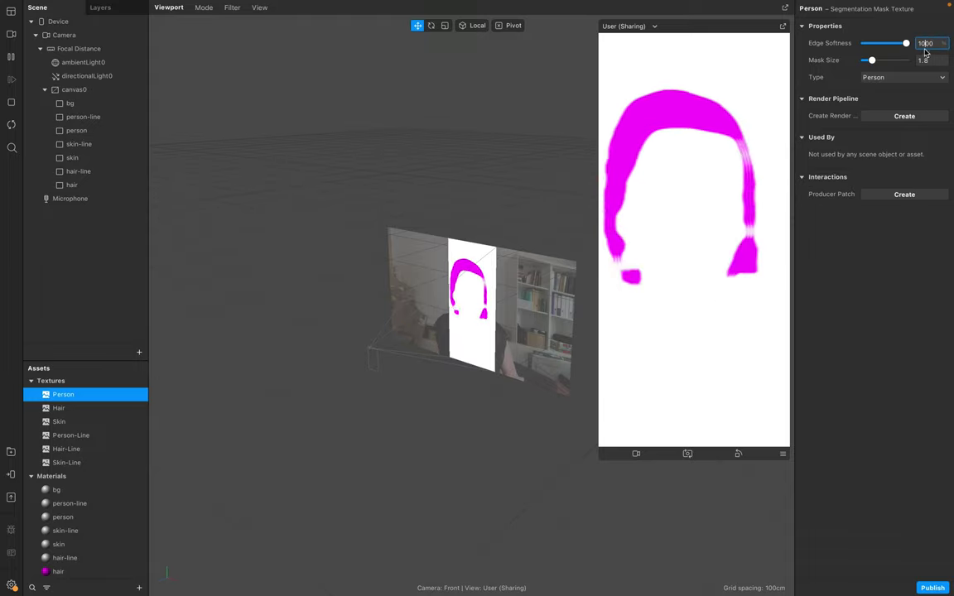
Step: Set the Person and Skin masks to Edge Softness 10 and Mask Size 1.0
double_click(926, 42)
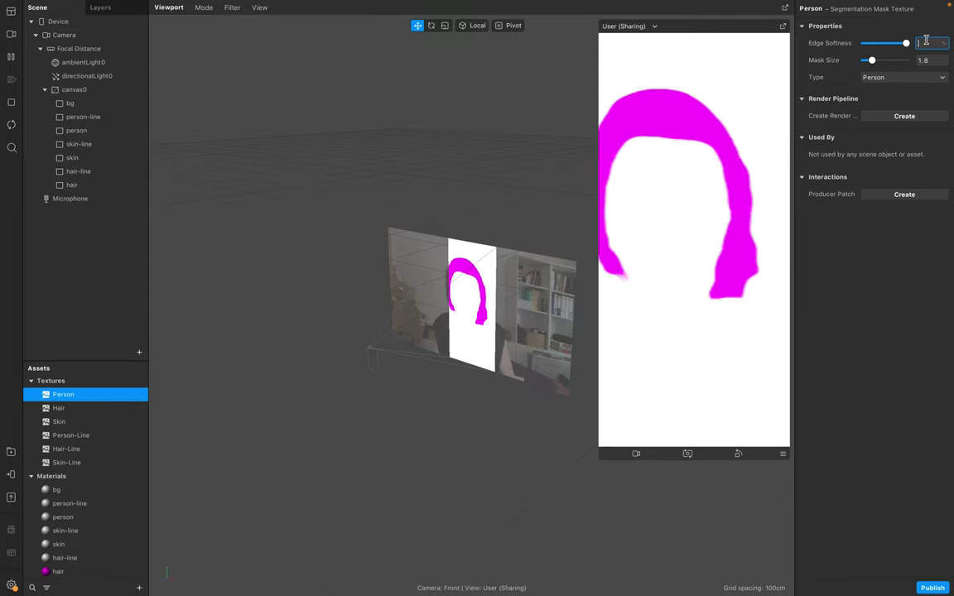
type("10")
left_click(930, 60)
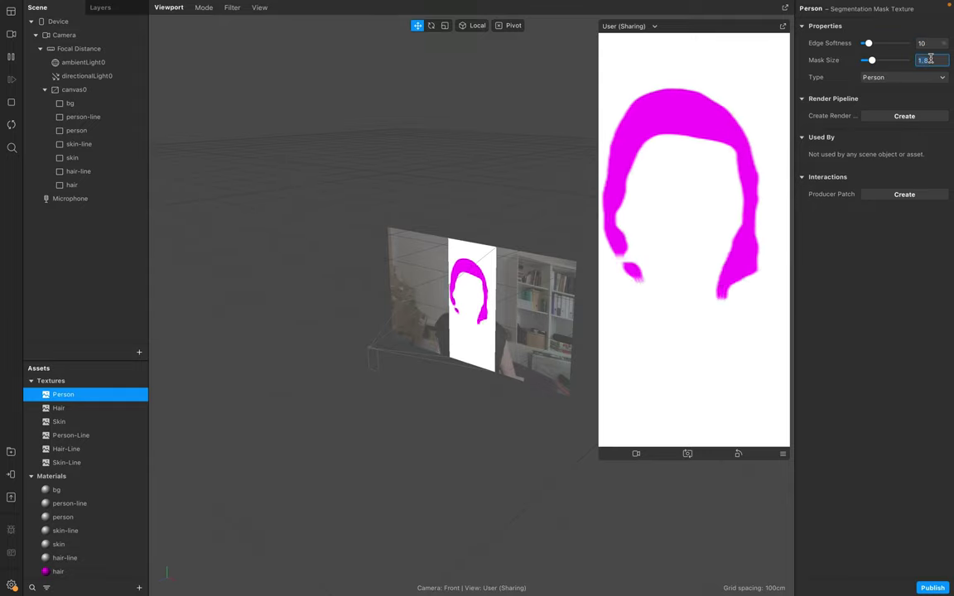
type("1")
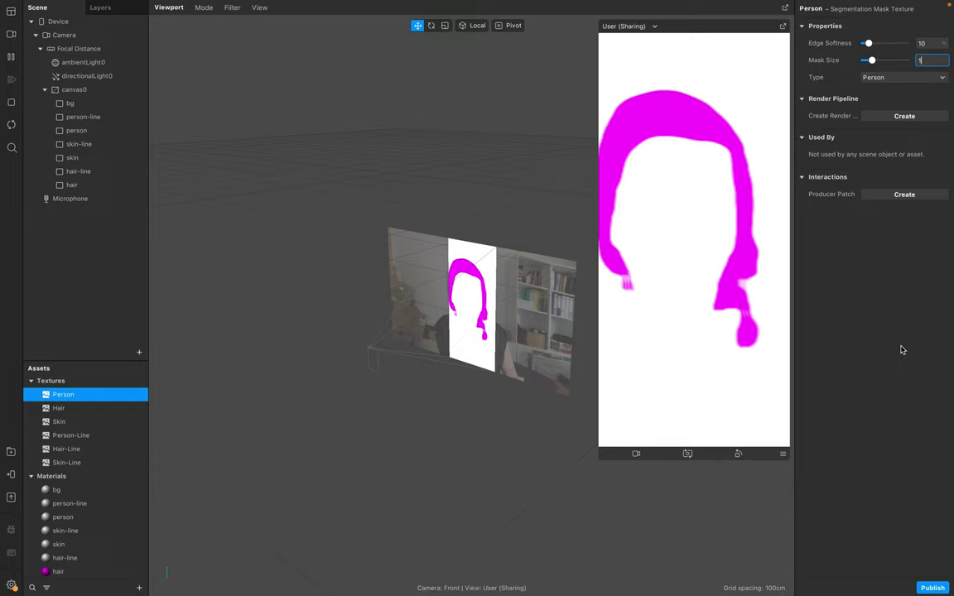
left_click(48, 402)
left_click(51, 422)
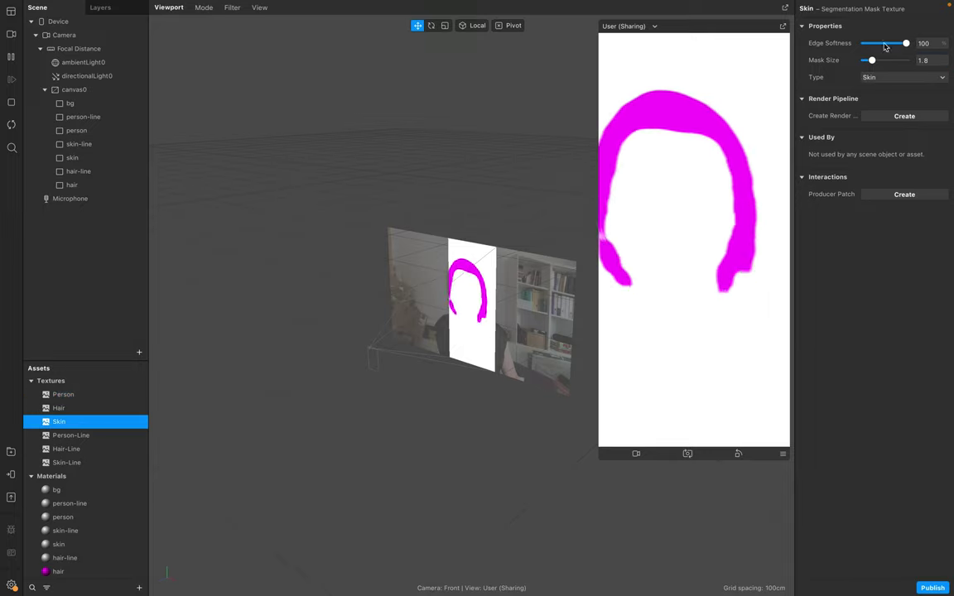
double_click(925, 43)
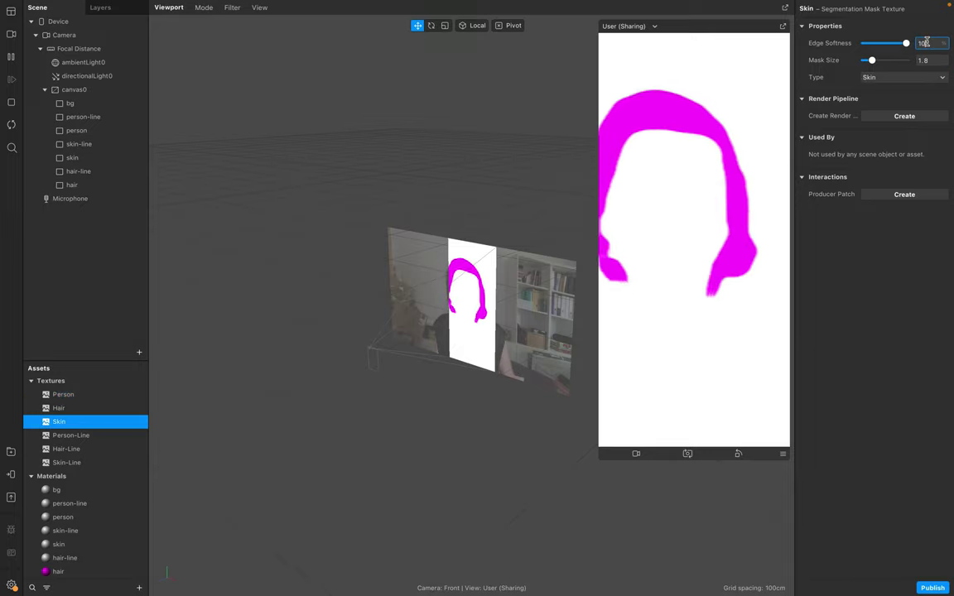
left_click(928, 60)
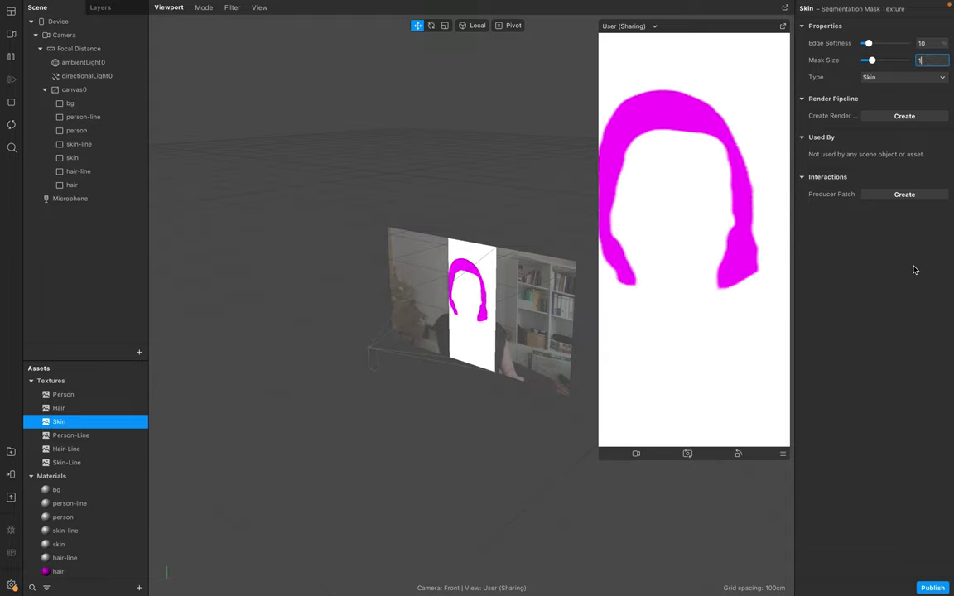
Step: Give Person-Line, Hair-Line and Skin-Line Edge Softness 10, with Person-Line and Skin-Line at Mask Size 3
left_click(113, 437)
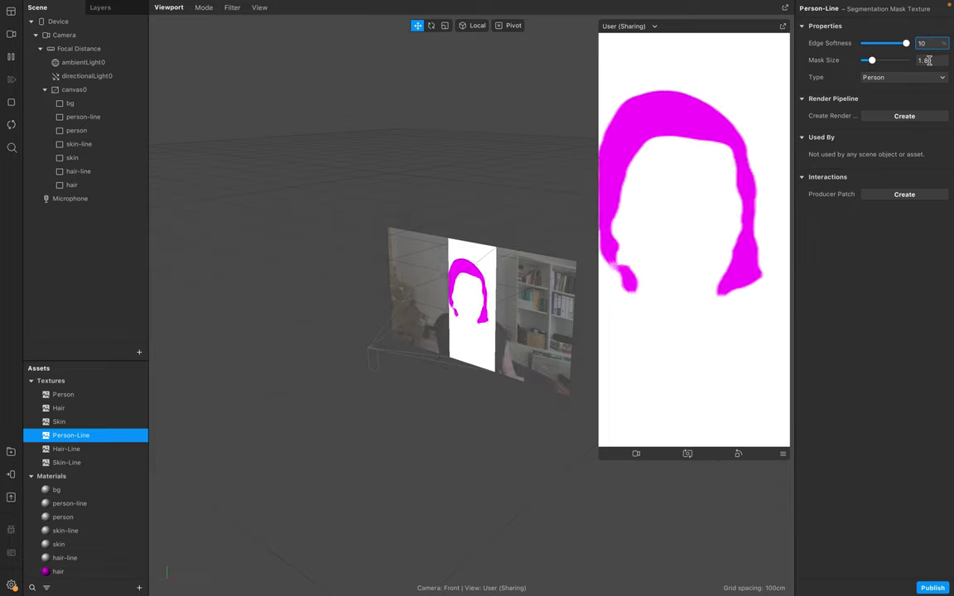
left_click(929, 60)
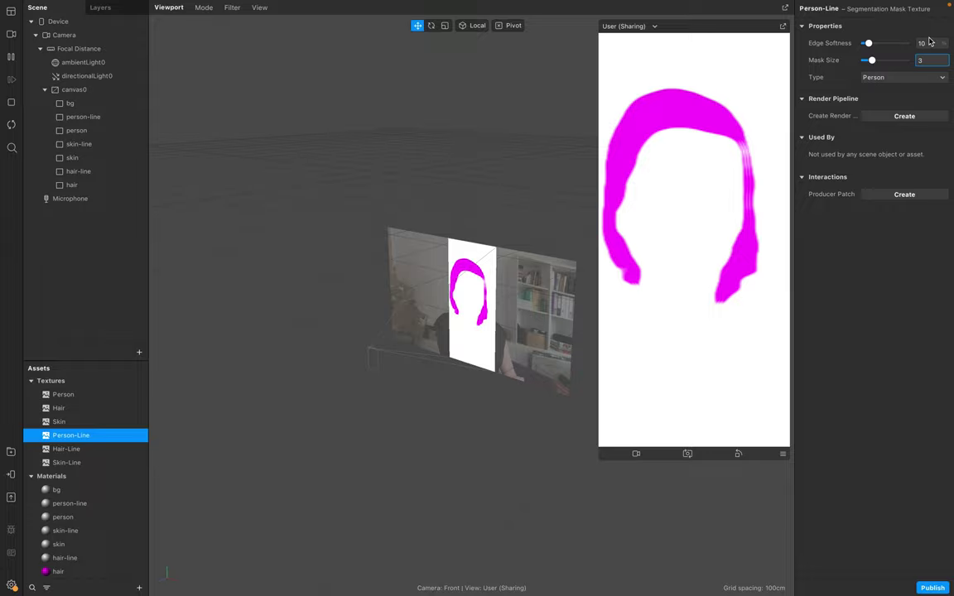
key("Return")
left_click(70, 449)
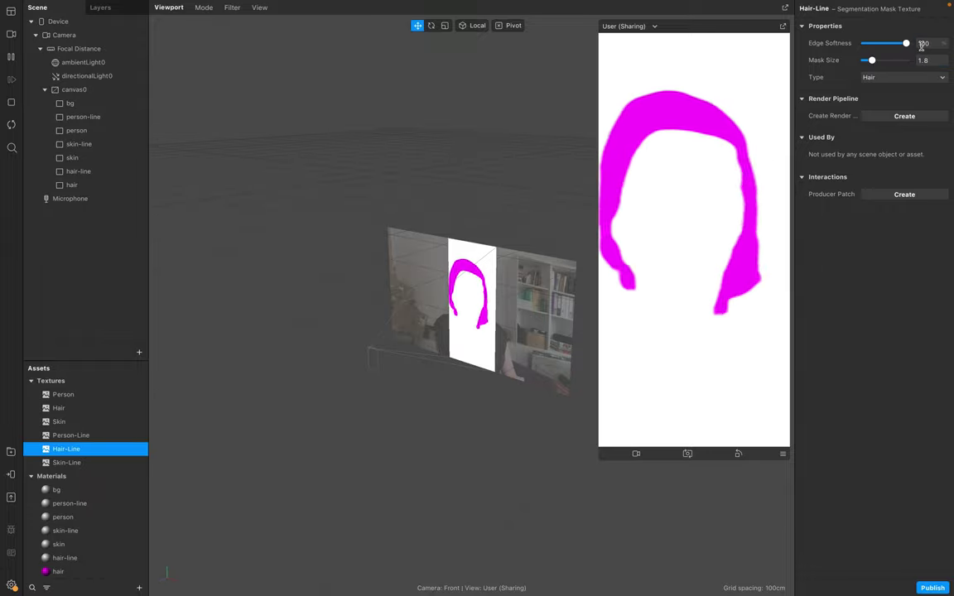
left_click(921, 43)
left_click(934, 60)
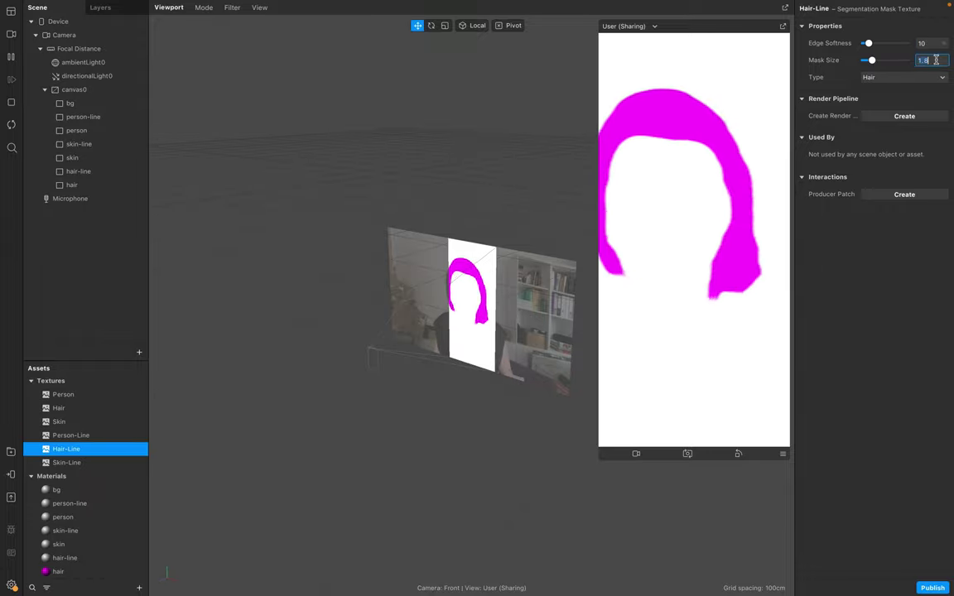
left_click(66, 462)
left_click(922, 43)
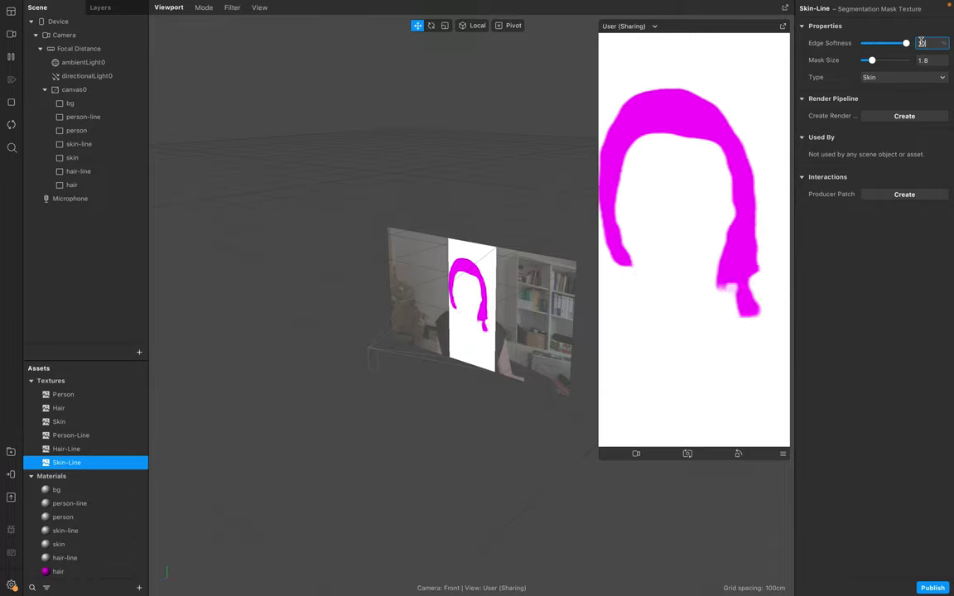
type("10")
left_click(922, 59)
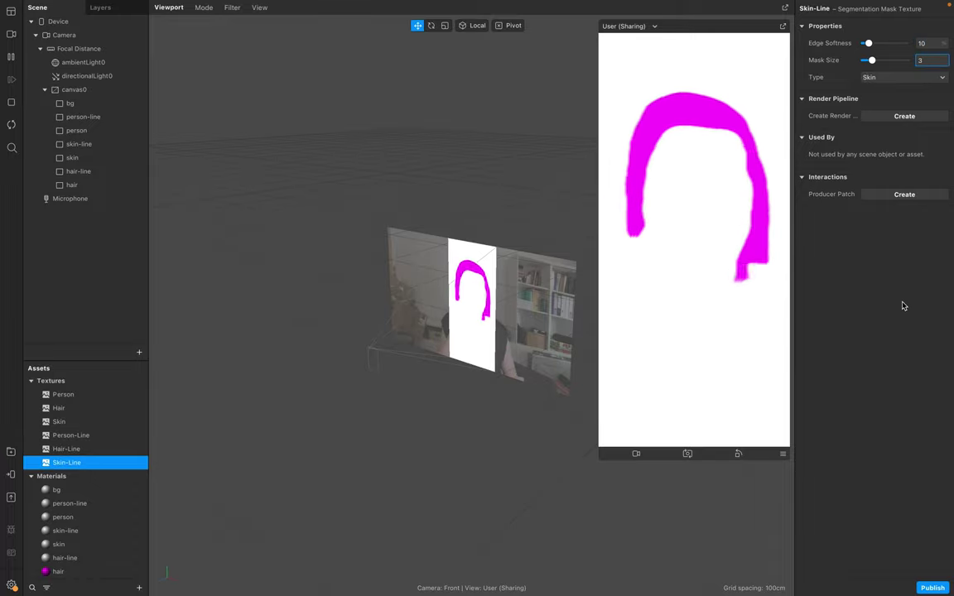
key("Return")
Step: Enable alpha on the hair-line material using the Hair-Line texture as its mask
double_click(70, 559)
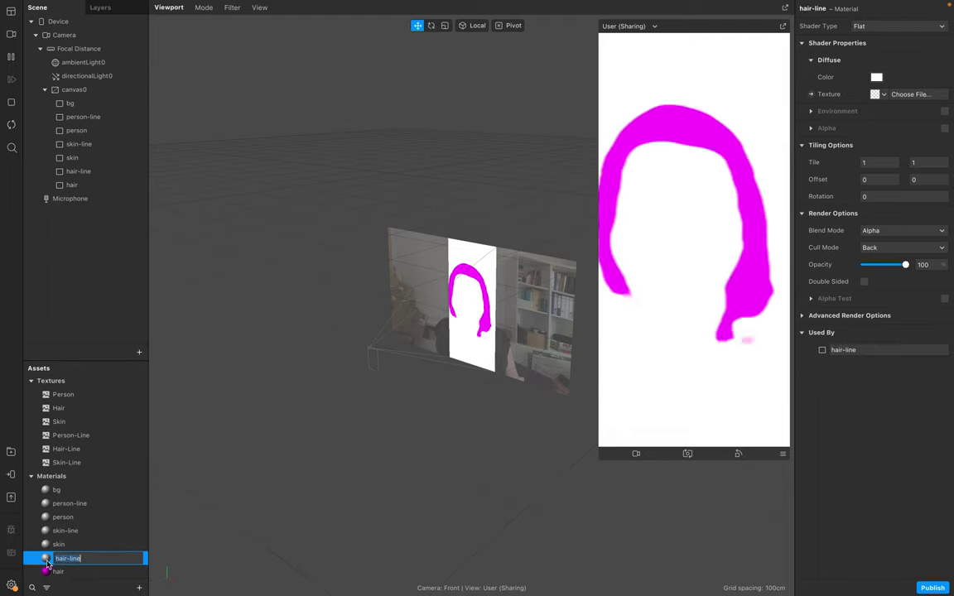
key("Return")
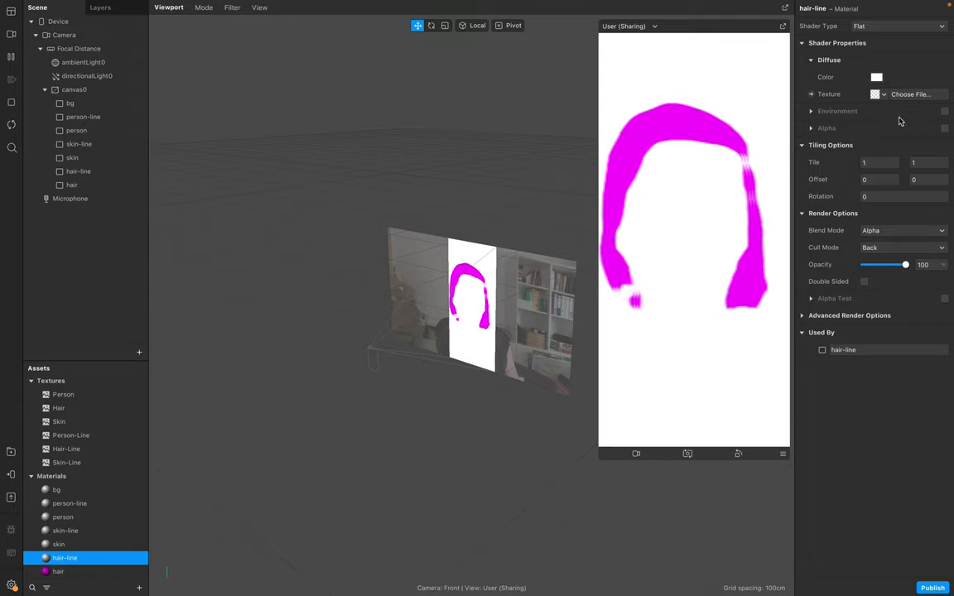
left_click(945, 130)
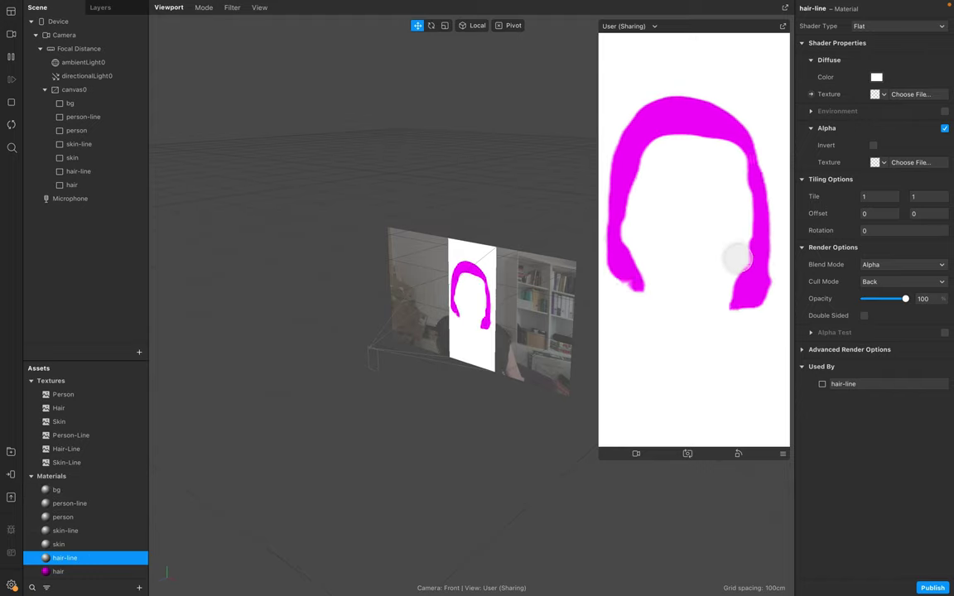
left_click(882, 163)
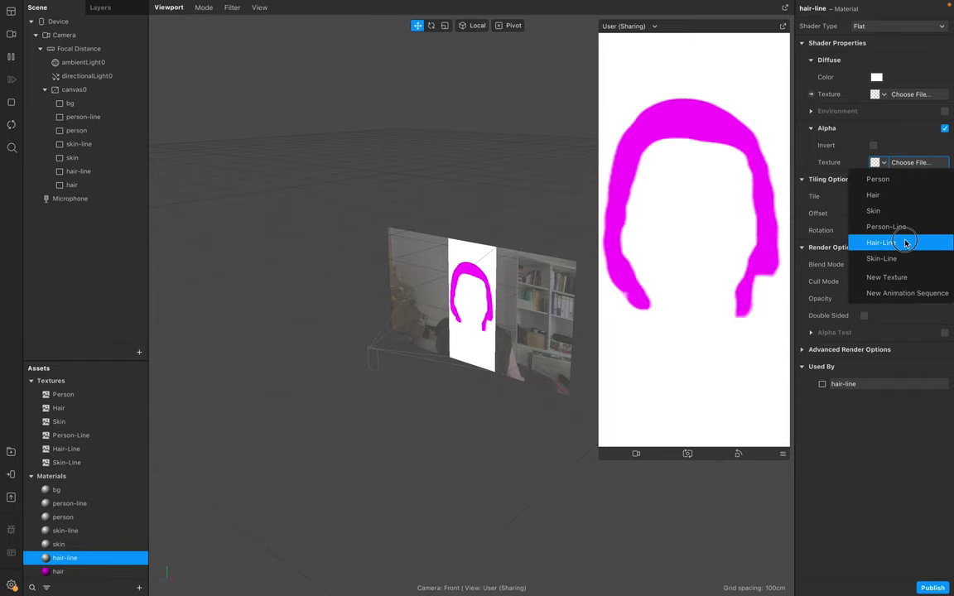
left_click(906, 243)
Step: Set the hair-line material's diffuse colour to Licorice black
left_click(877, 77)
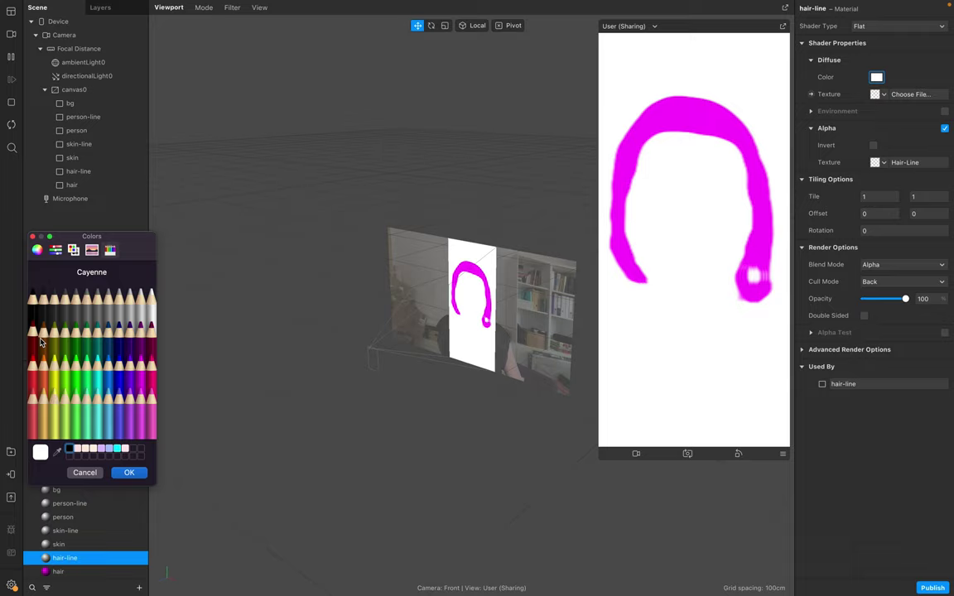
left_click(33, 313)
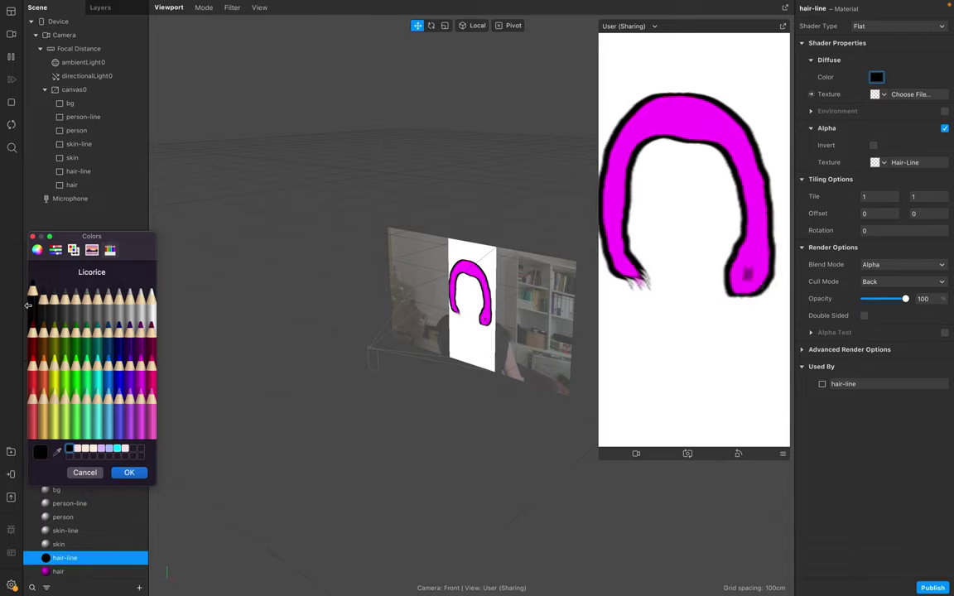
key("Return")
left_click(73, 436)
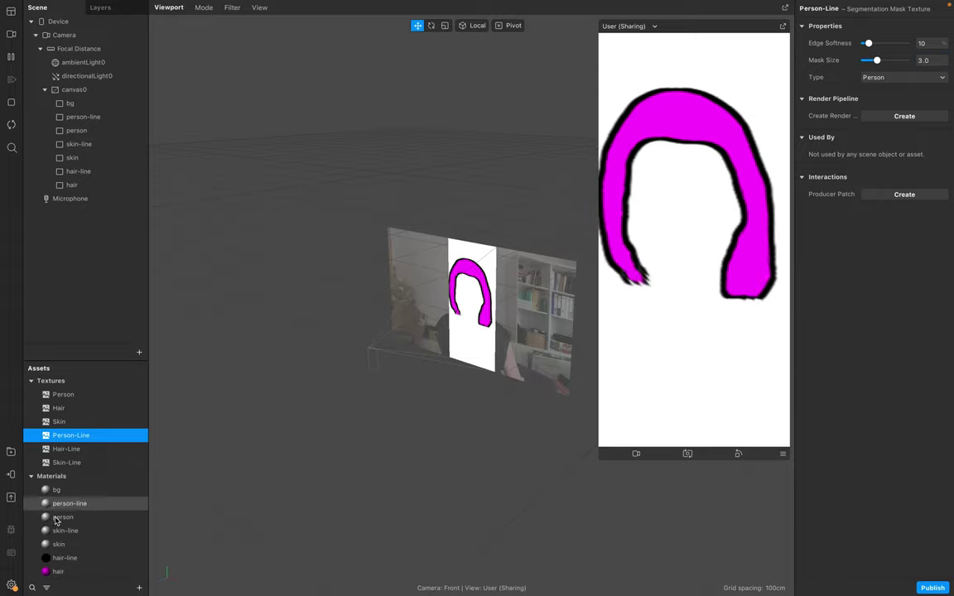
Step: Set the Hair-Line, Person-Line and Skin-Line mask textures to Mask Size 2.0
left_click(59, 450)
left_click(941, 60)
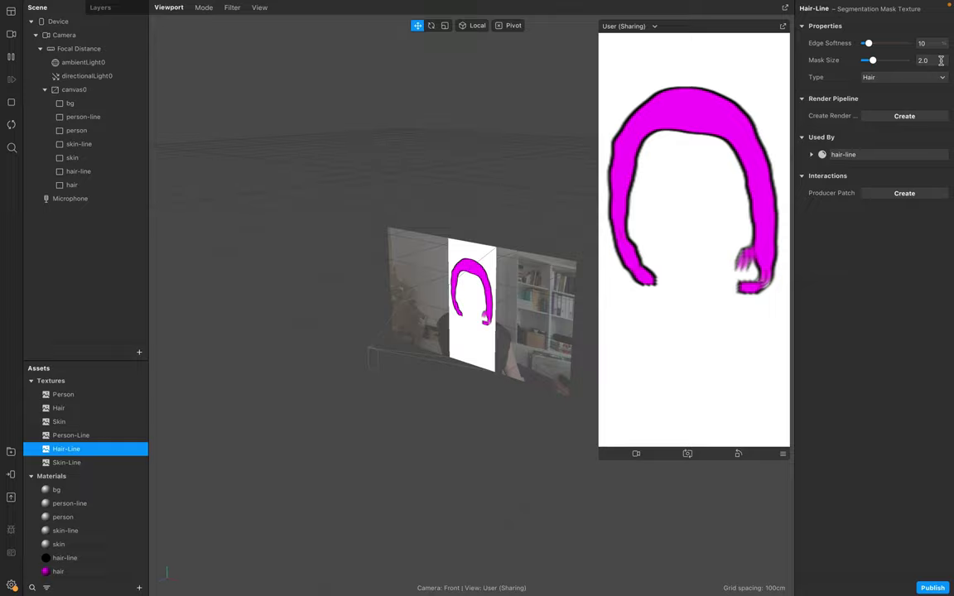
left_click(124, 434)
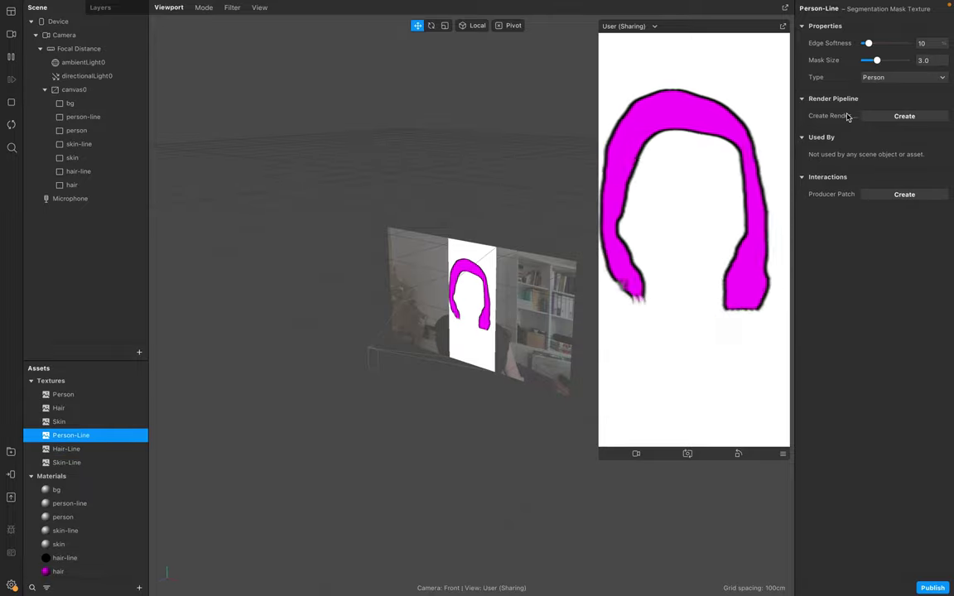
left_click(921, 60)
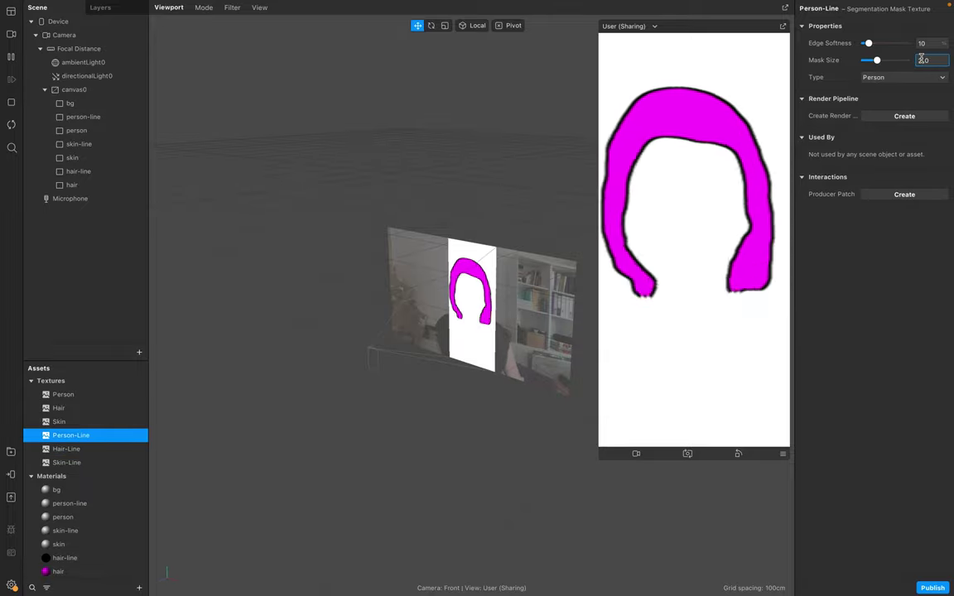
left_click(83, 465)
left_click(926, 59)
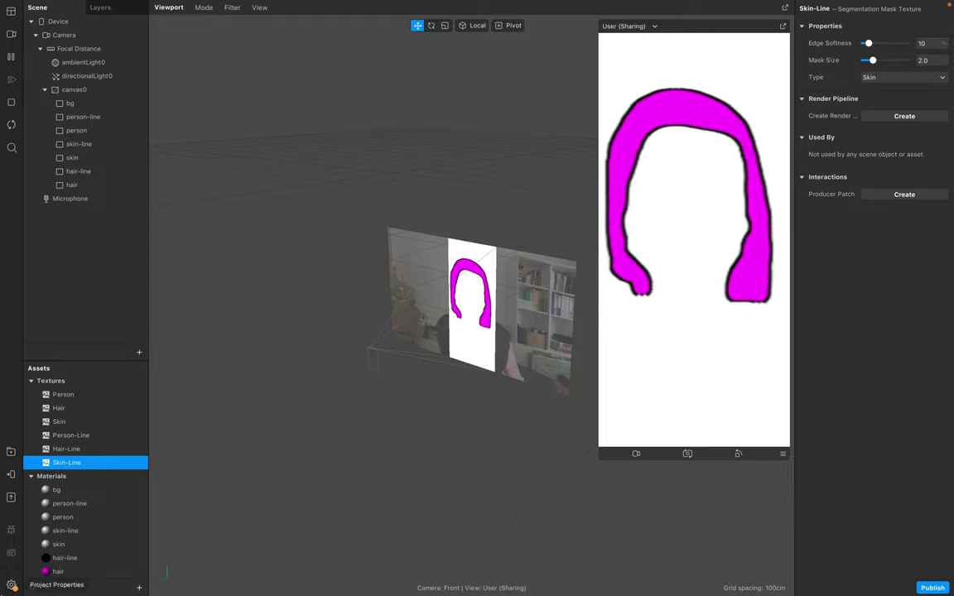
Step: Colour the skin material Spring green and mask it with the Skin texture
left_click(64, 544)
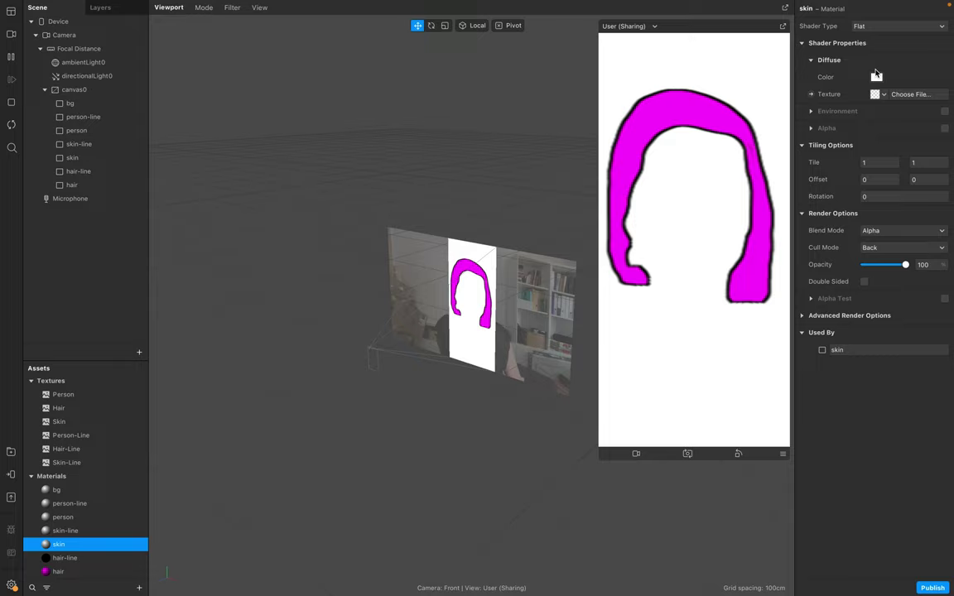
left_click(876, 77)
left_click(75, 354)
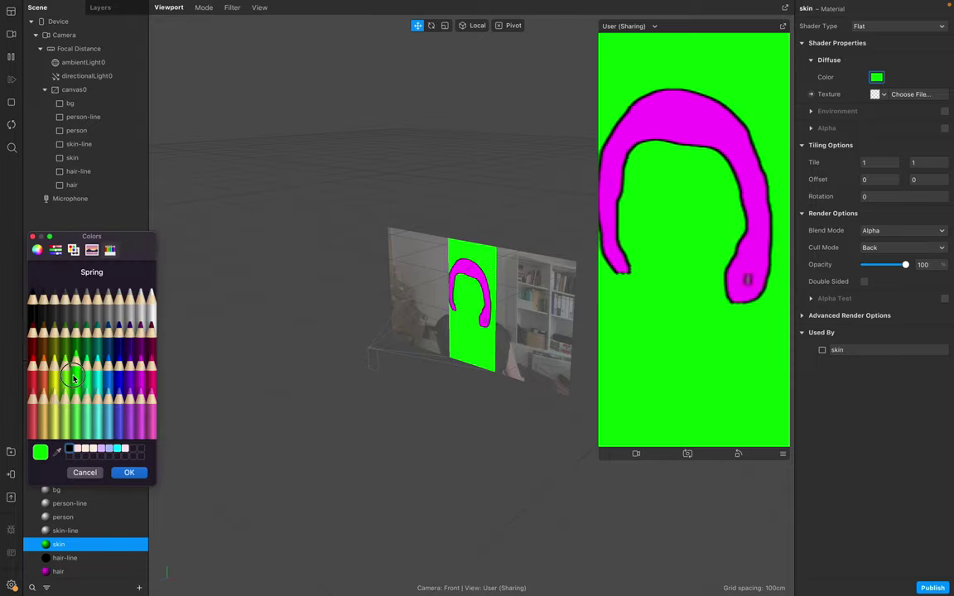
left_click(128, 474)
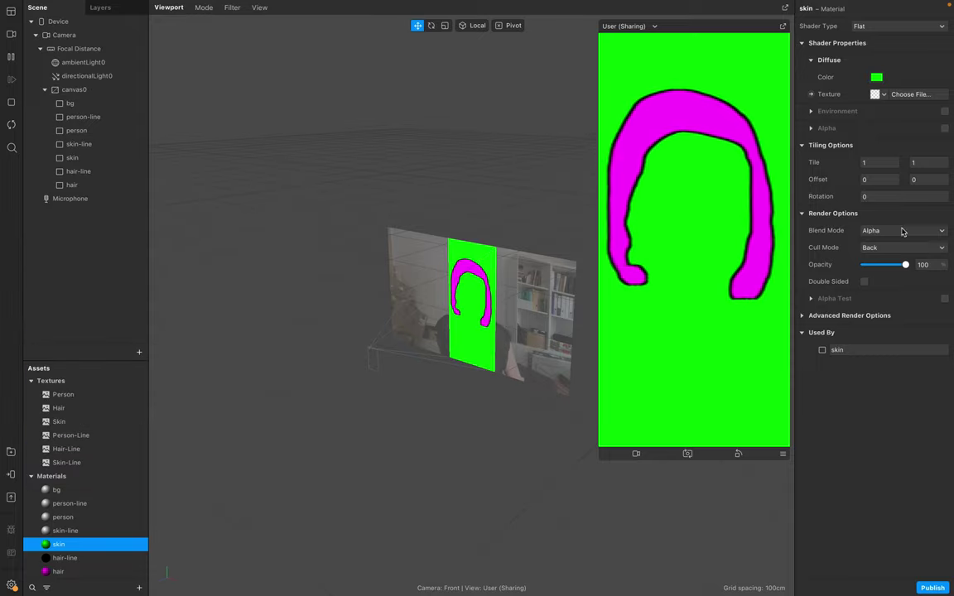
left_click(844, 127)
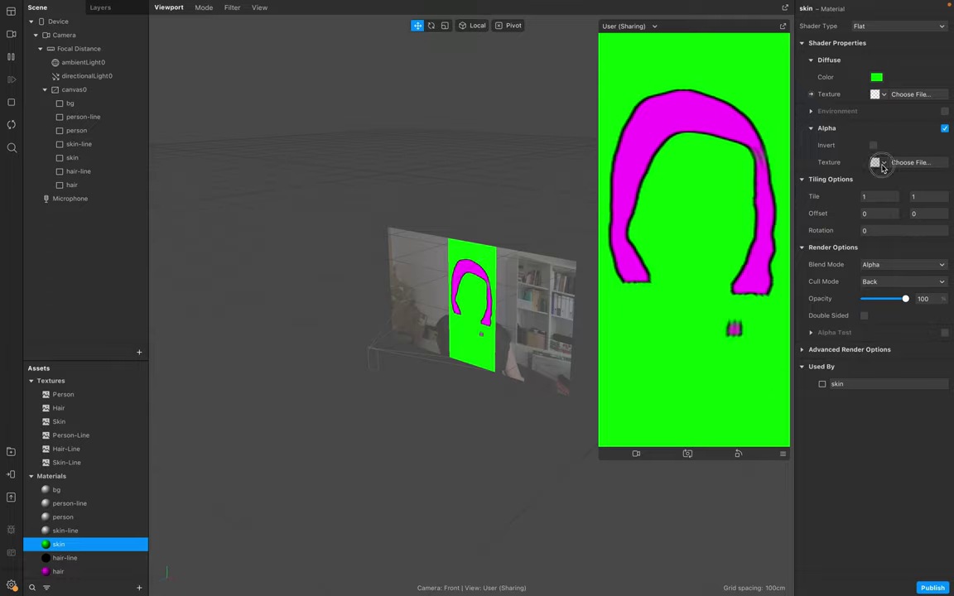
left_click(880, 162)
left_click(875, 211)
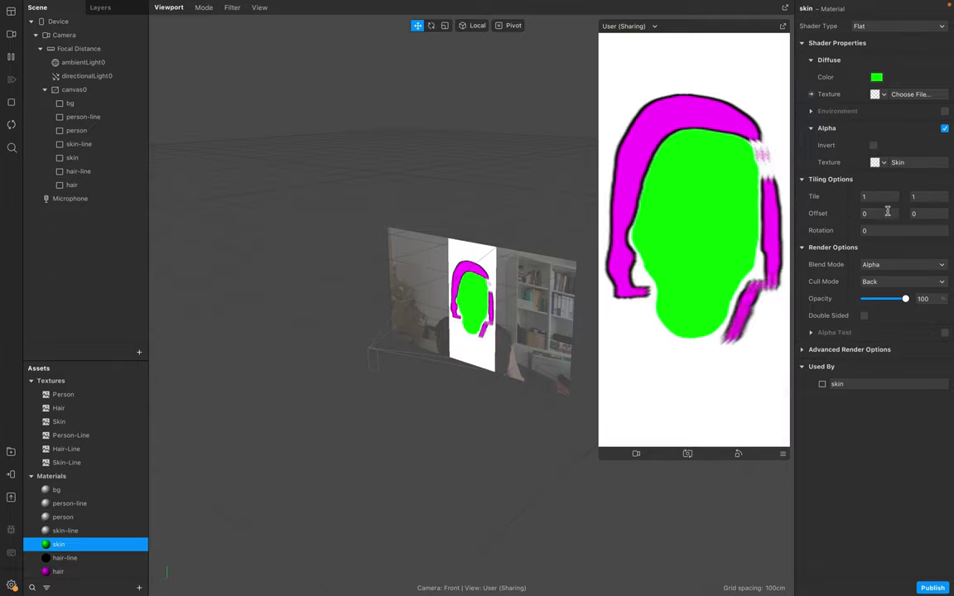
Step: Set the skin-line material's colour to Licorice black
left_click(65, 530)
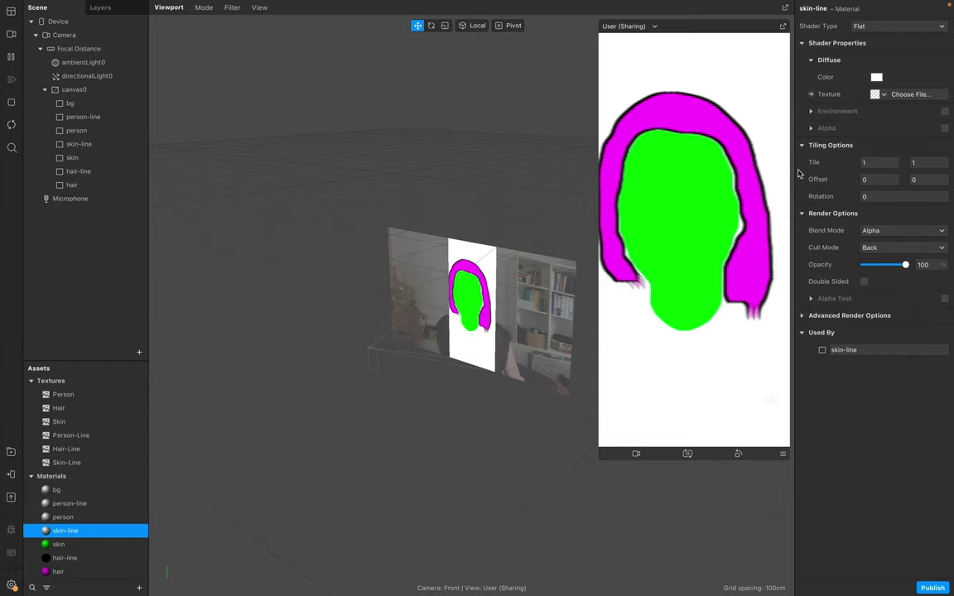
left_click(877, 78)
left_click(47, 315)
left_click(33, 313)
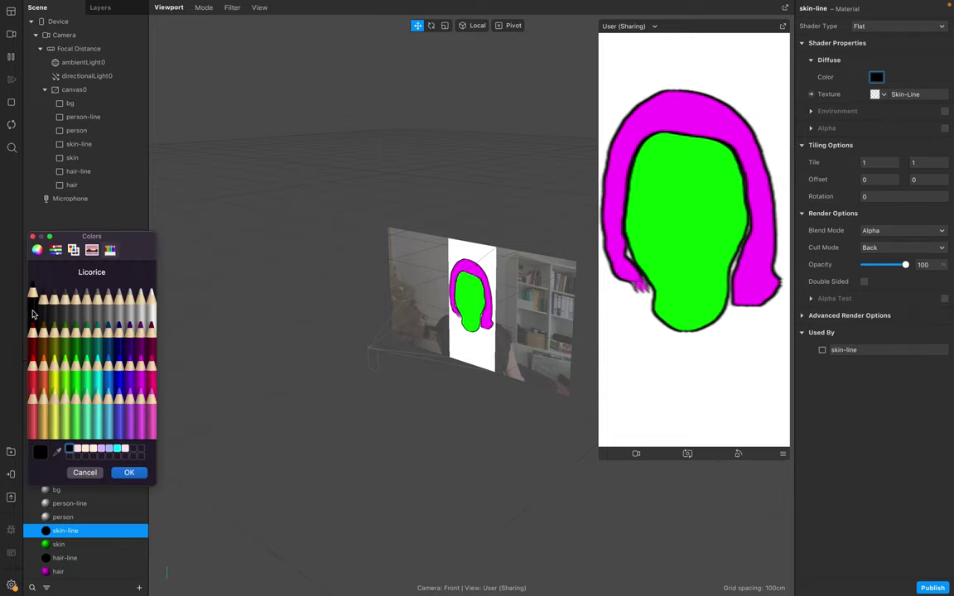
left_click(131, 473)
Step: Mask the person material with the Person texture and colour it Aqua blue
left_click(74, 517)
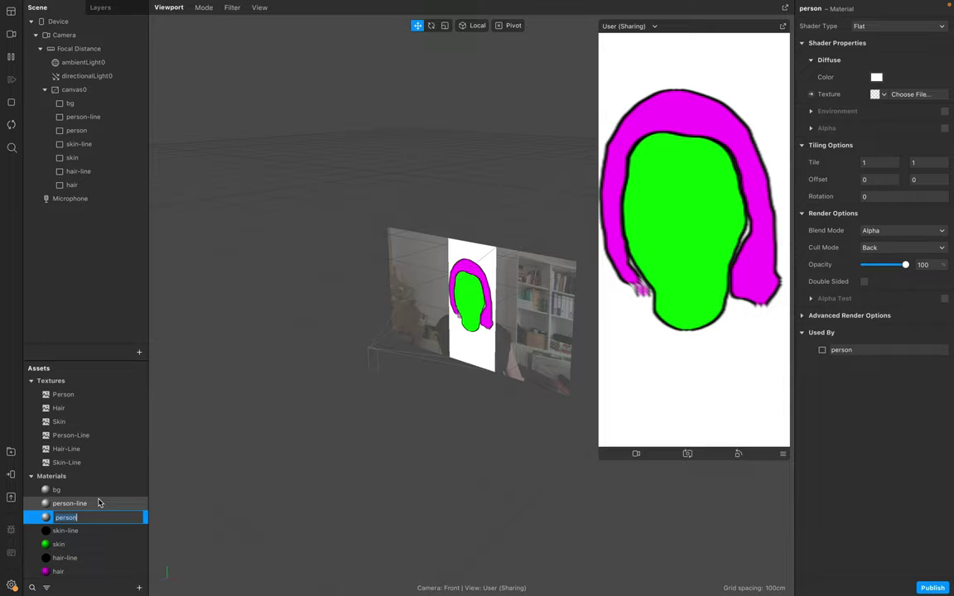
left_click(945, 128)
left_click(880, 163)
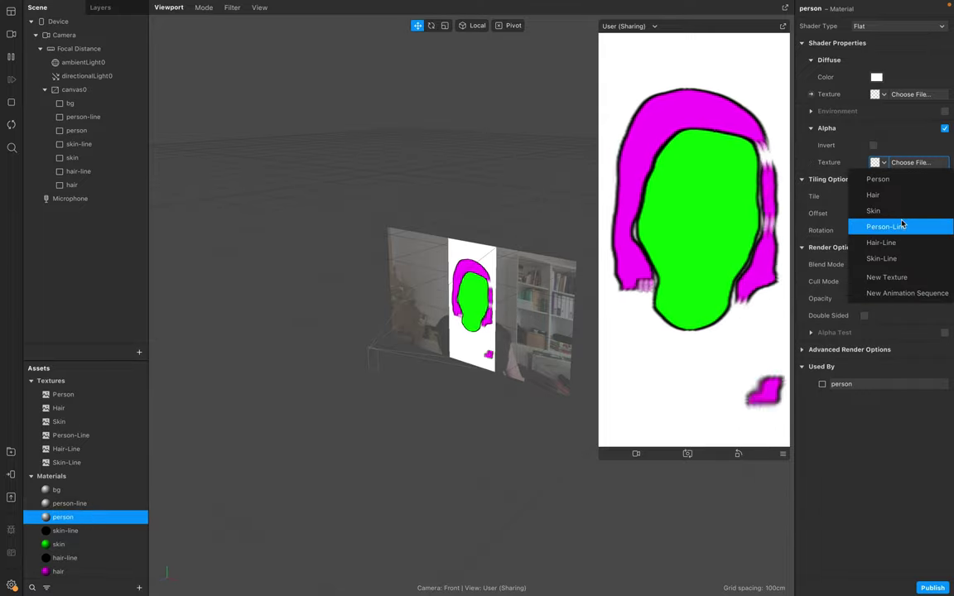
left_click(878, 179)
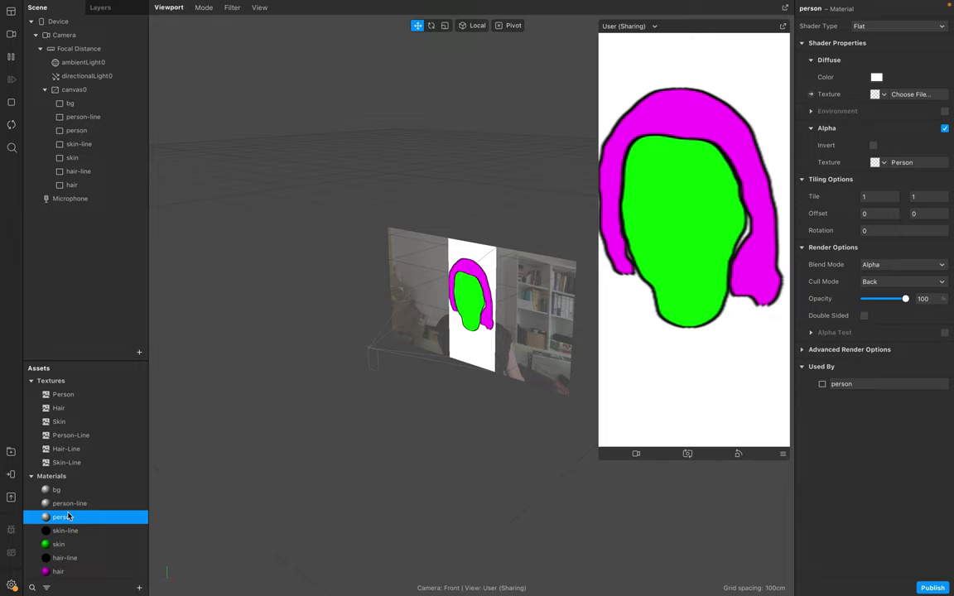
left_click(876, 77)
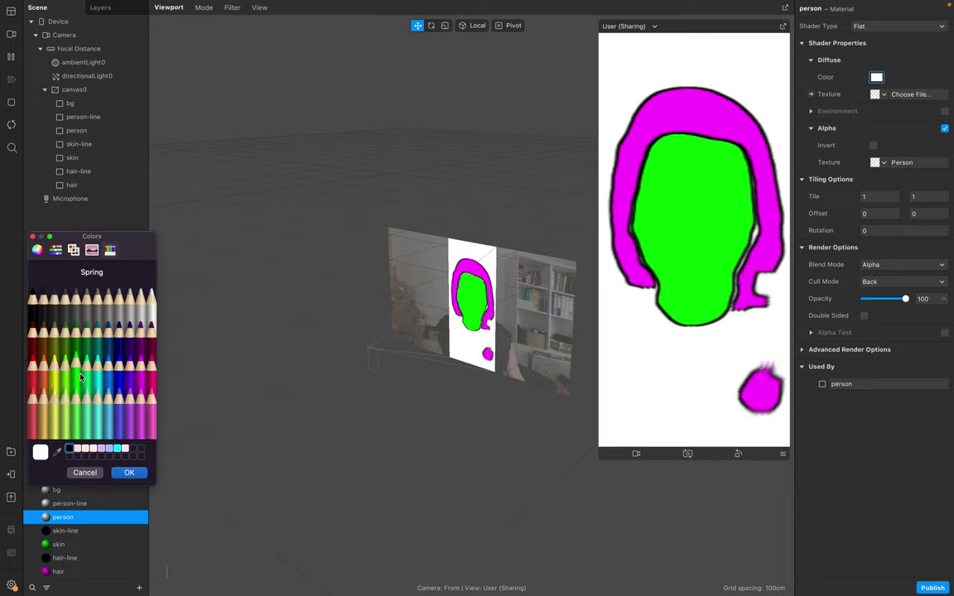
left_click(110, 386)
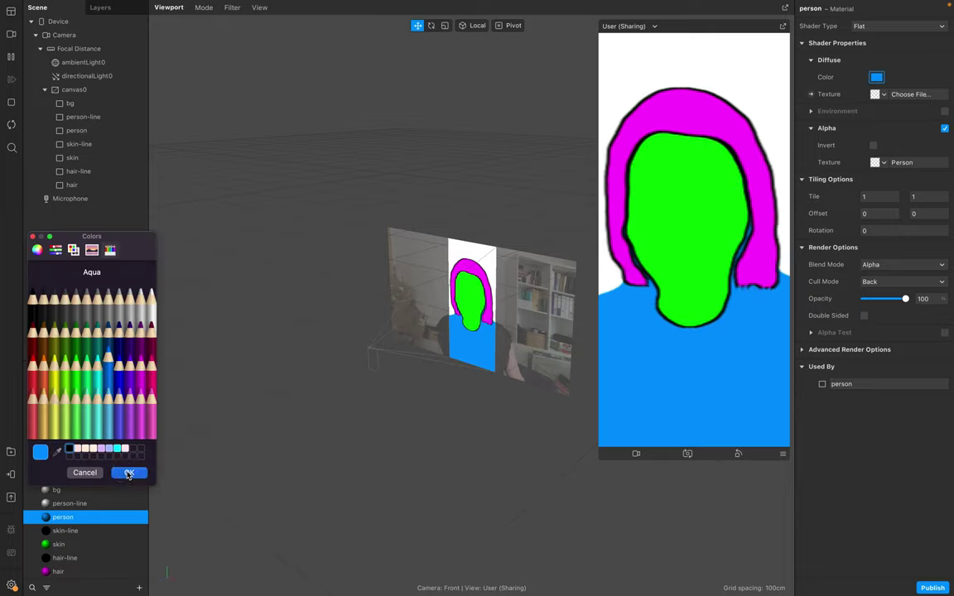
left_click(128, 473)
double_click(46, 507)
Step: Give person-line the Person-Line texture as alpha mask and Licorice black colour
key("Return")
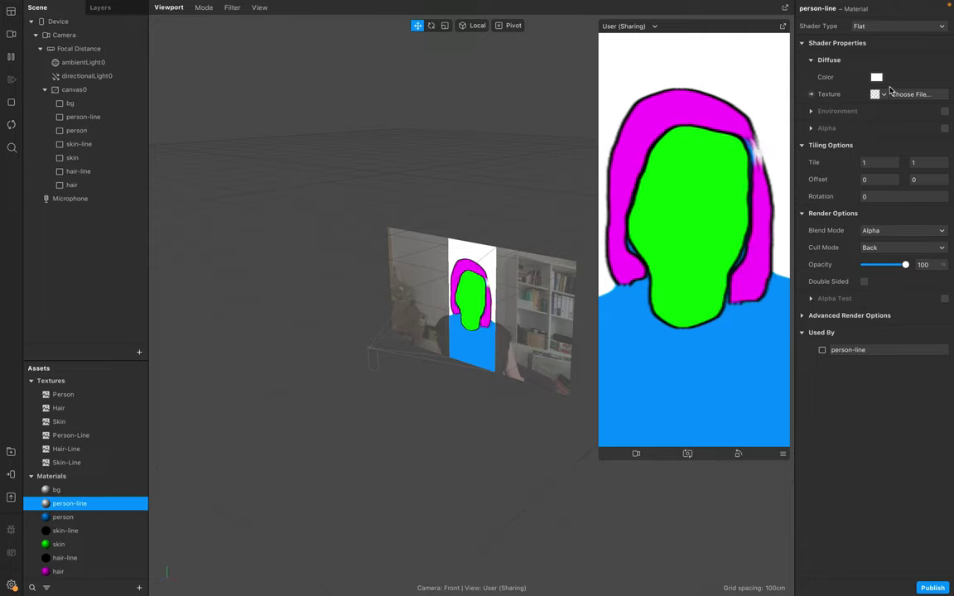
left_click(945, 128)
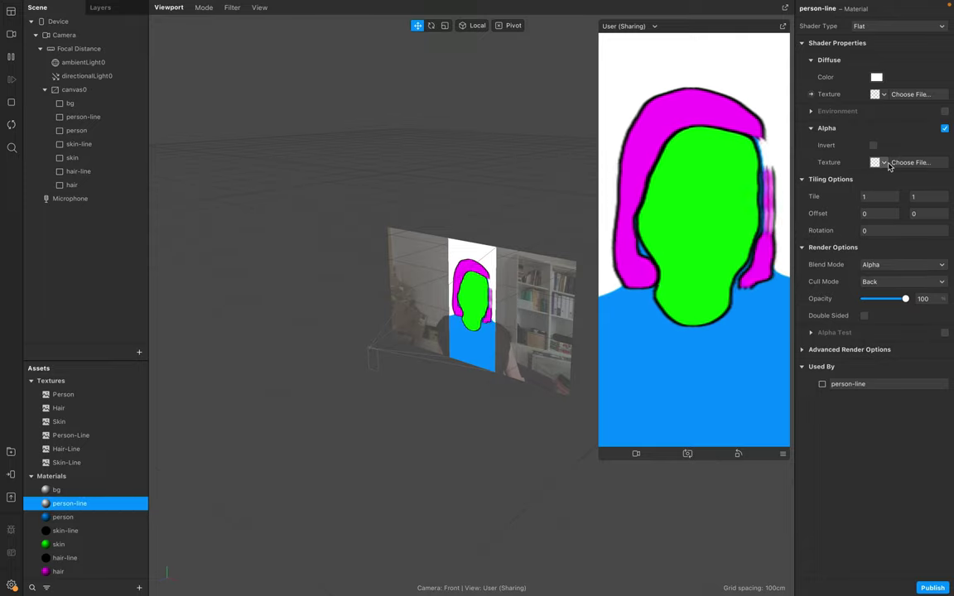
left_click(881, 162)
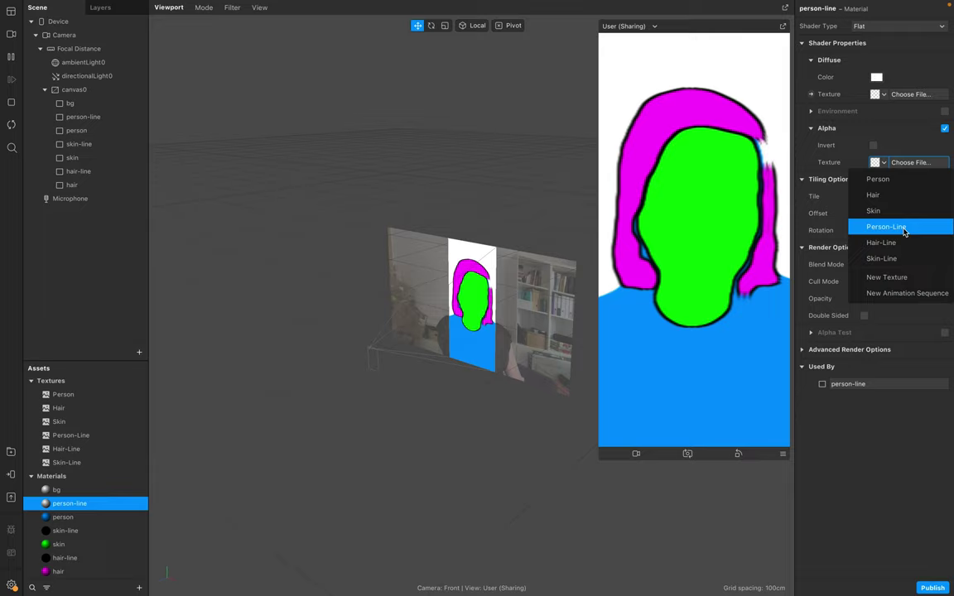
left_click(902, 226)
left_click(877, 77)
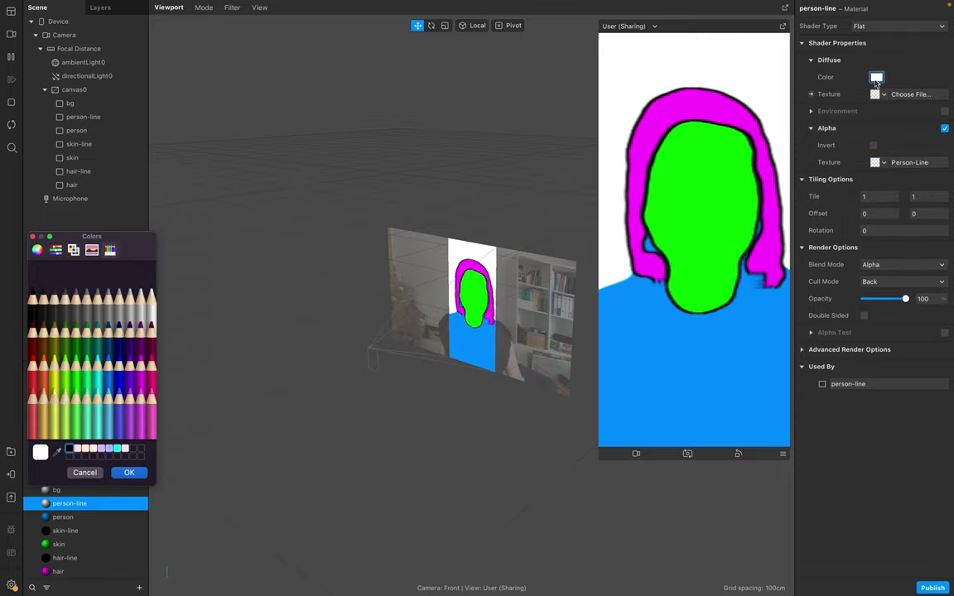
left_click(32, 304)
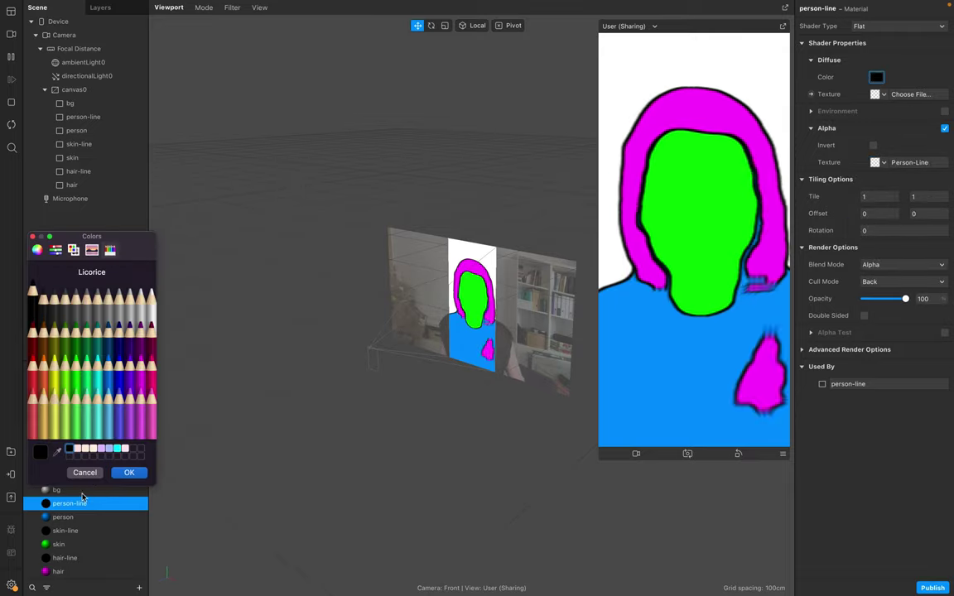
left_click(131, 472)
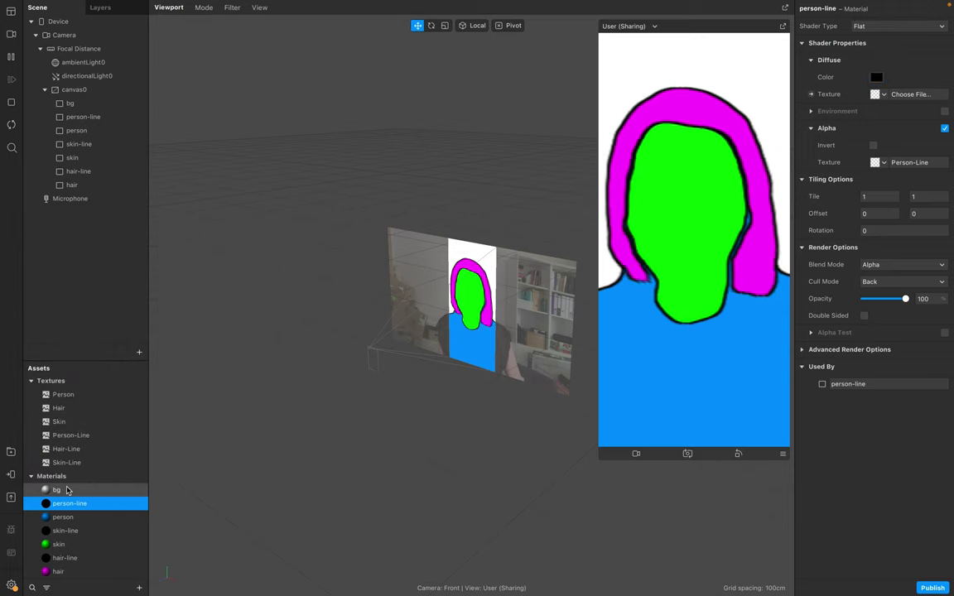
Step: Leave the bg material's colour unchanged, show the Patch Editor and enlarge its panel
left_click(71, 489)
left_click(877, 77)
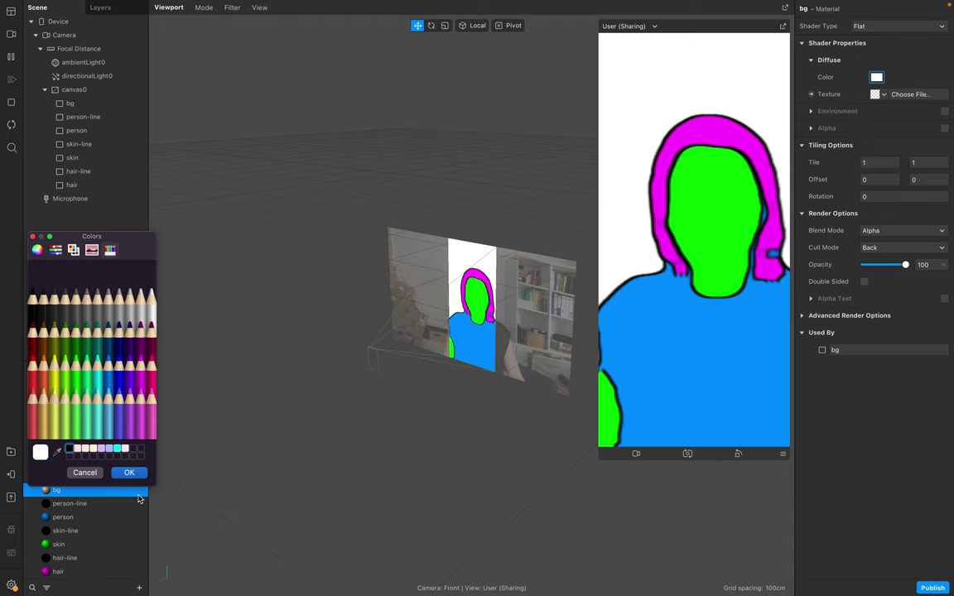
left_click(129, 472)
left_click(158, 6)
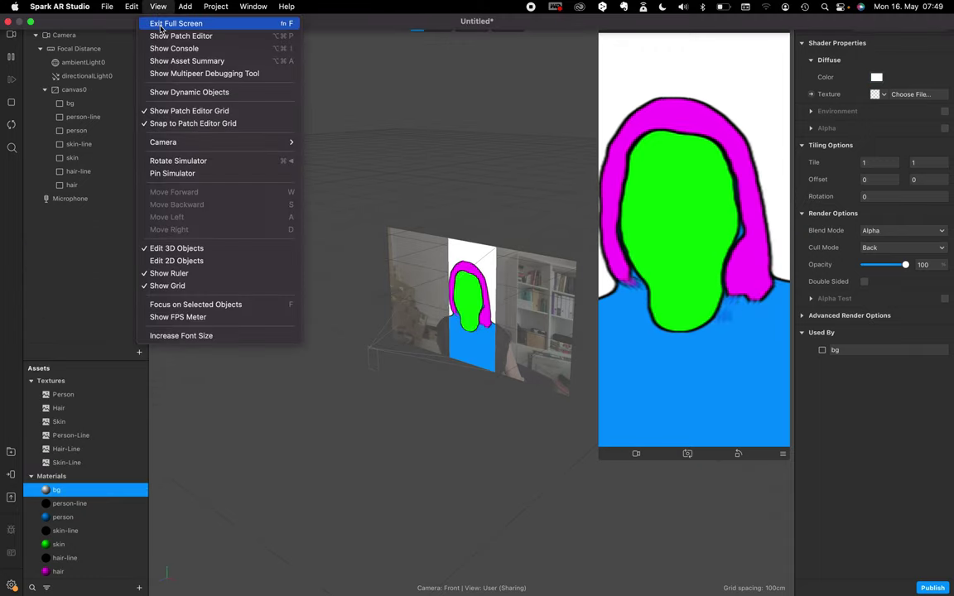
left_click(166, 37)
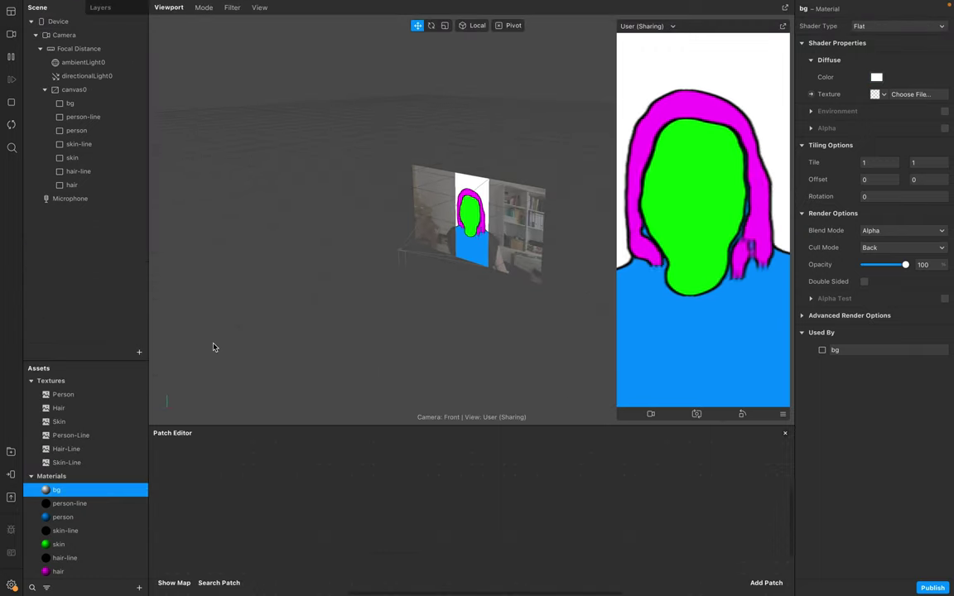
left_click_drag(350, 425, 353, 383)
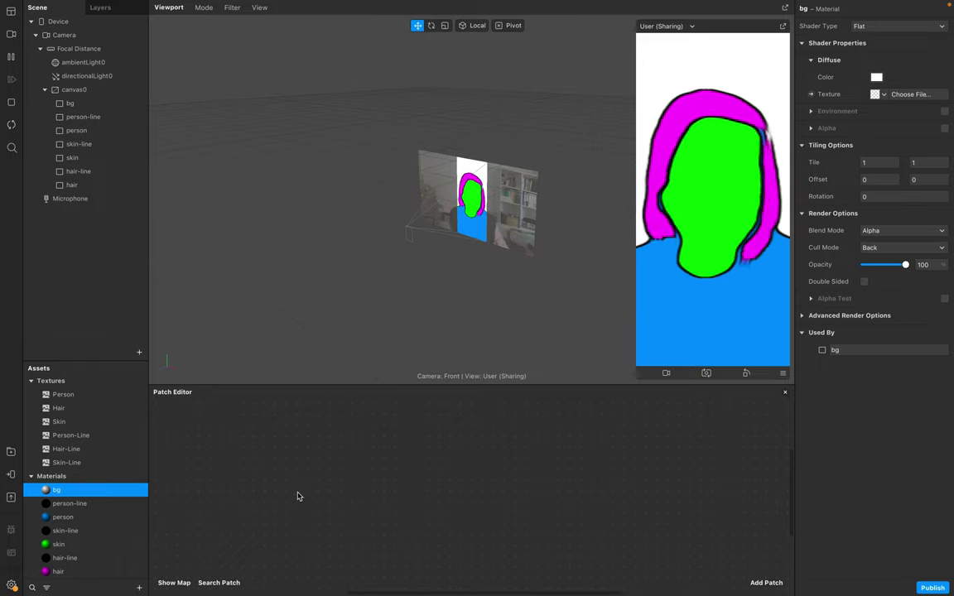
Step: Add a Loop Animation patch whose progress feeds a new Transition patch
double_click(406, 450)
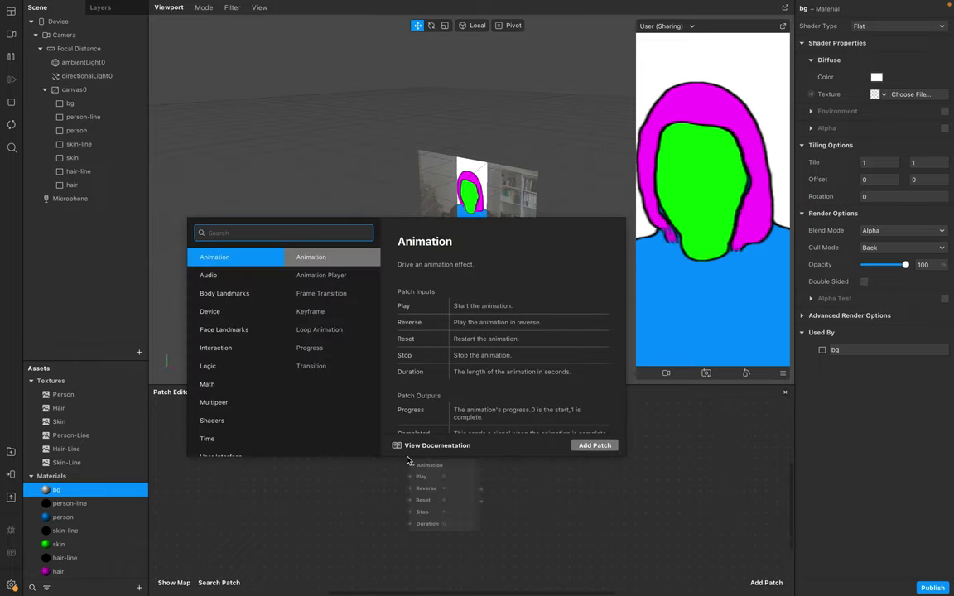
type("ani")
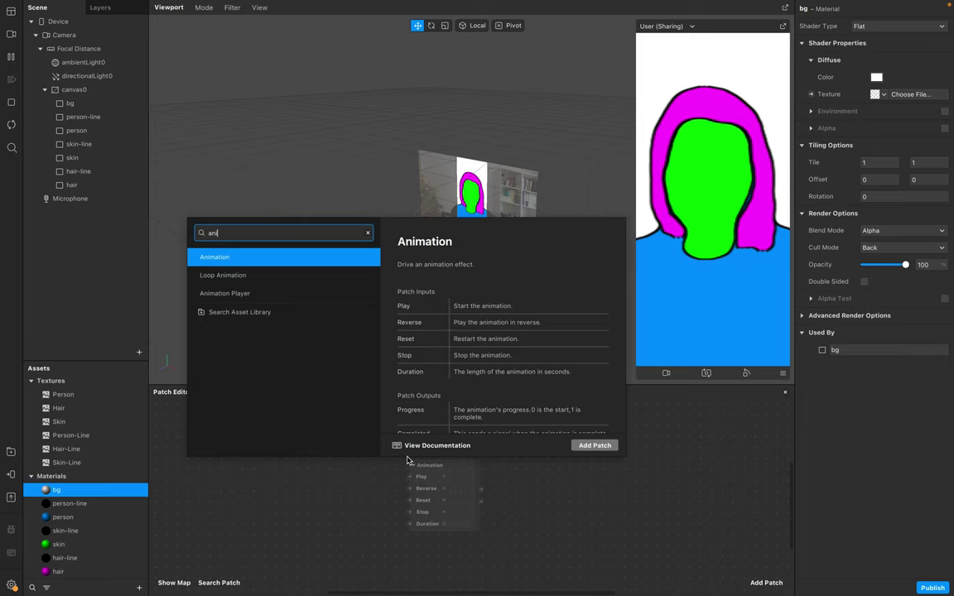
left_click(274, 282)
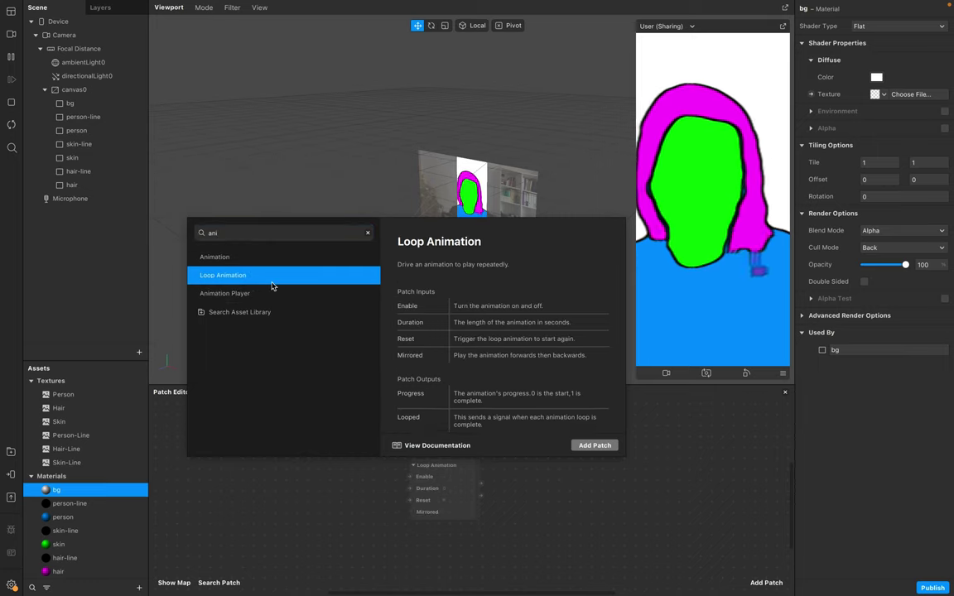
left_click(593, 447)
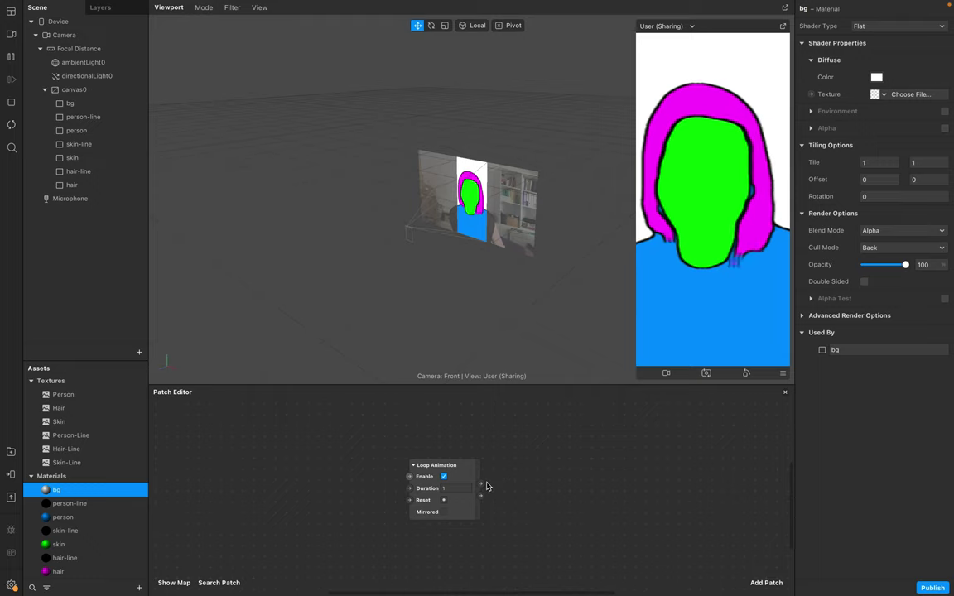
left_click_drag(483, 485, 605, 469)
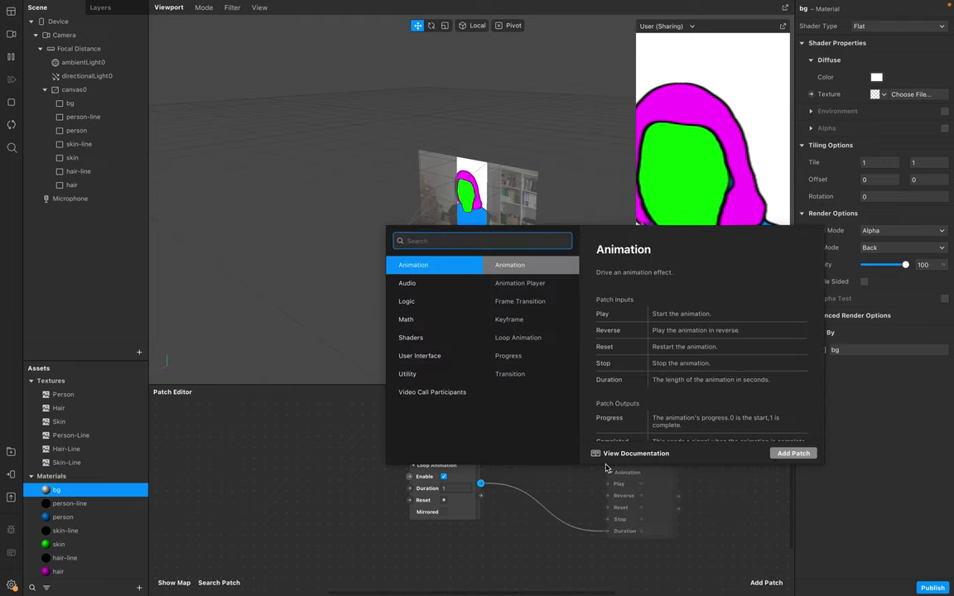
type("tra")
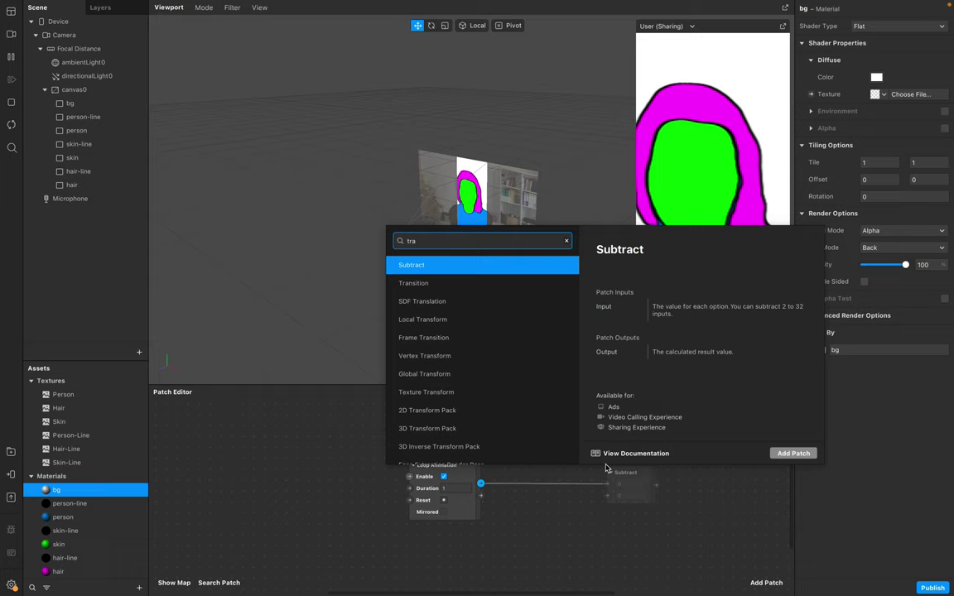
left_click(447, 282)
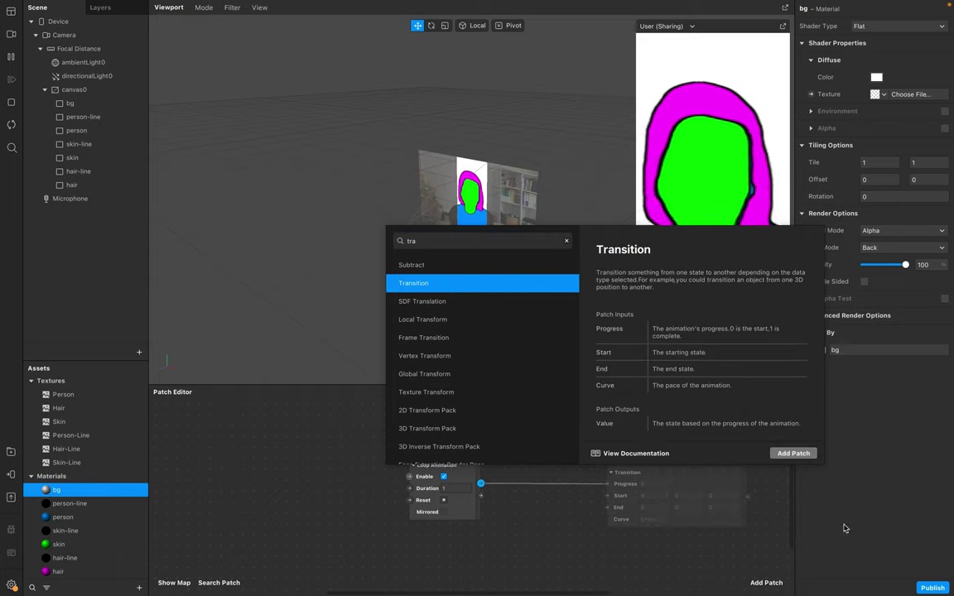
left_click(793, 454)
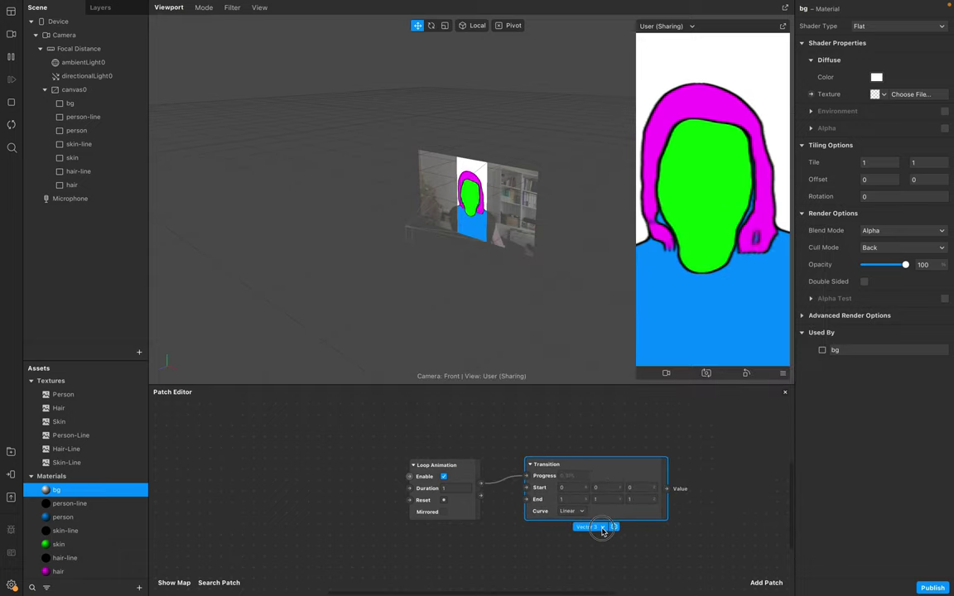
Step: Set the Transition to Color type with a Sky blue start colour
left_click(604, 527)
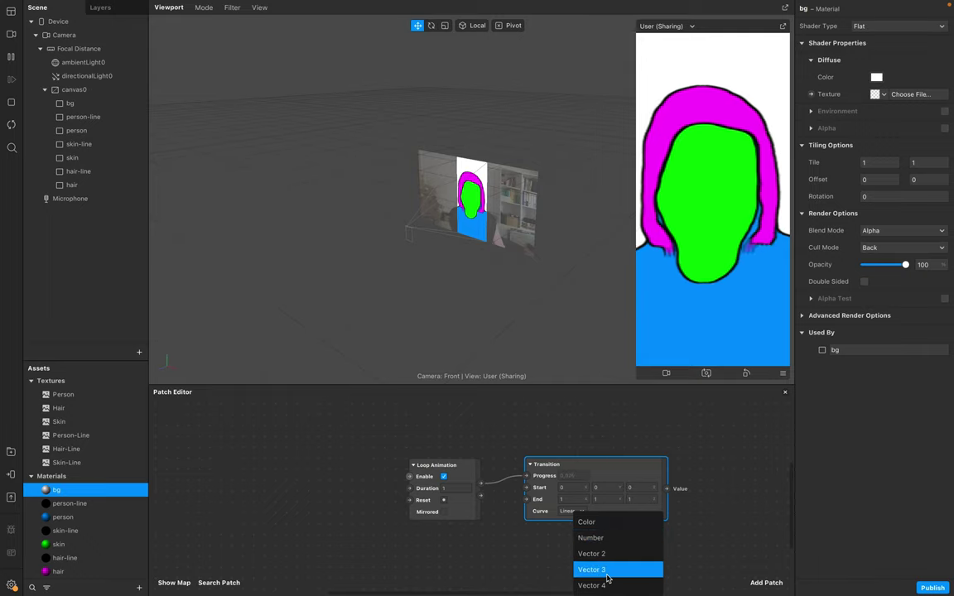
left_click(598, 520)
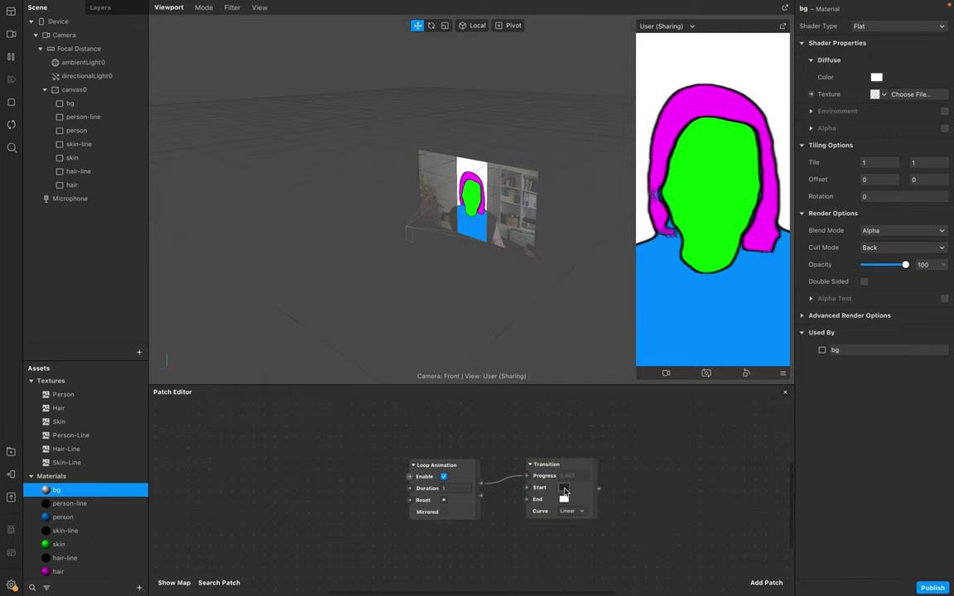
left_click(565, 492)
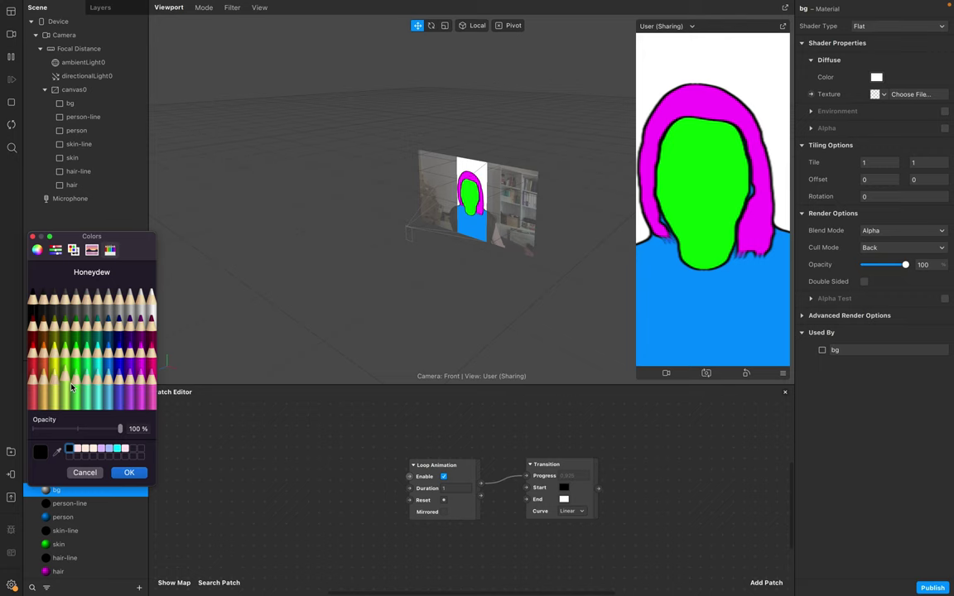
left_click(60, 343)
left_click(97, 341)
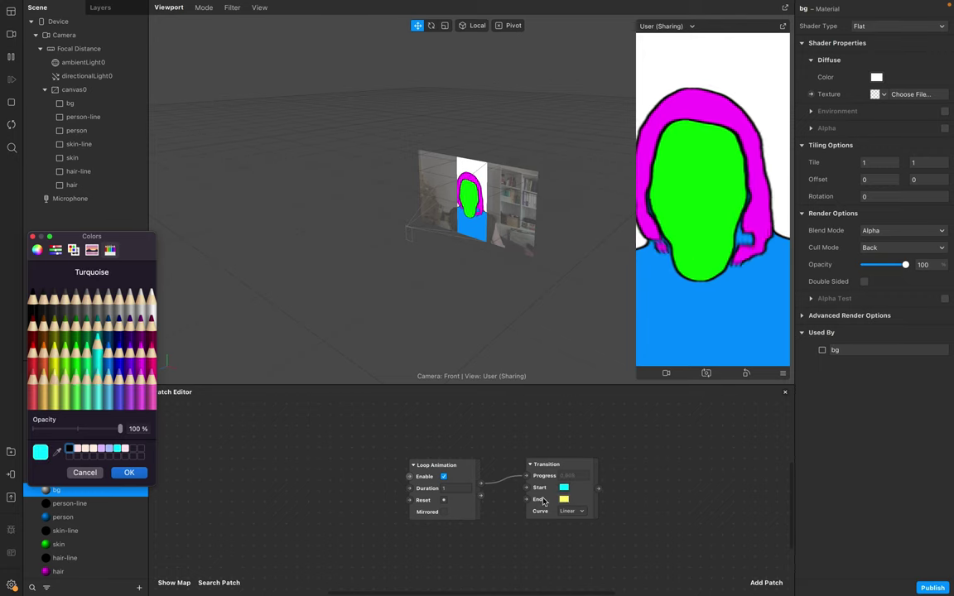
left_click(97, 348)
left_click(92, 349)
left_click(90, 352)
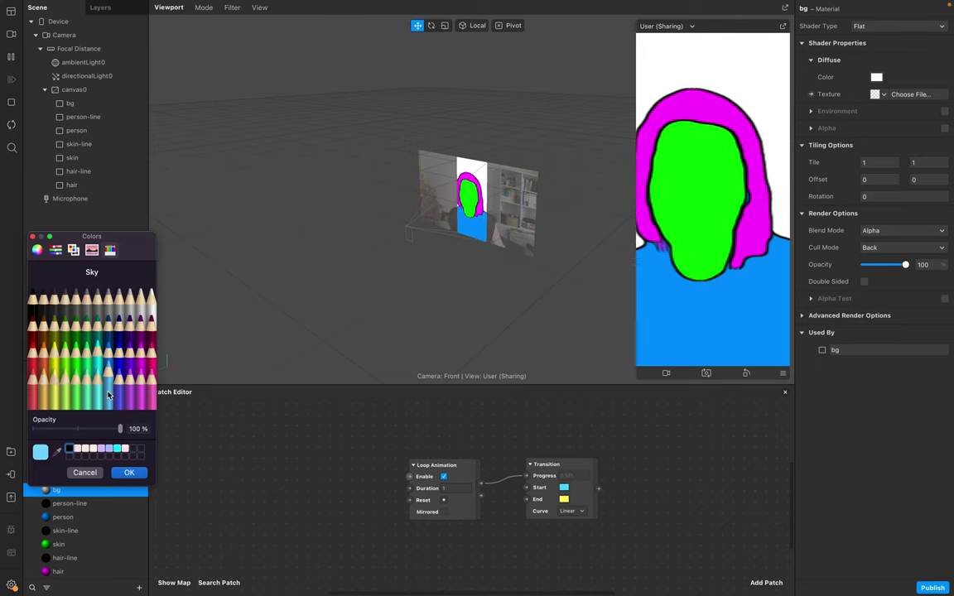
left_click(564, 500)
left_click(129, 472)
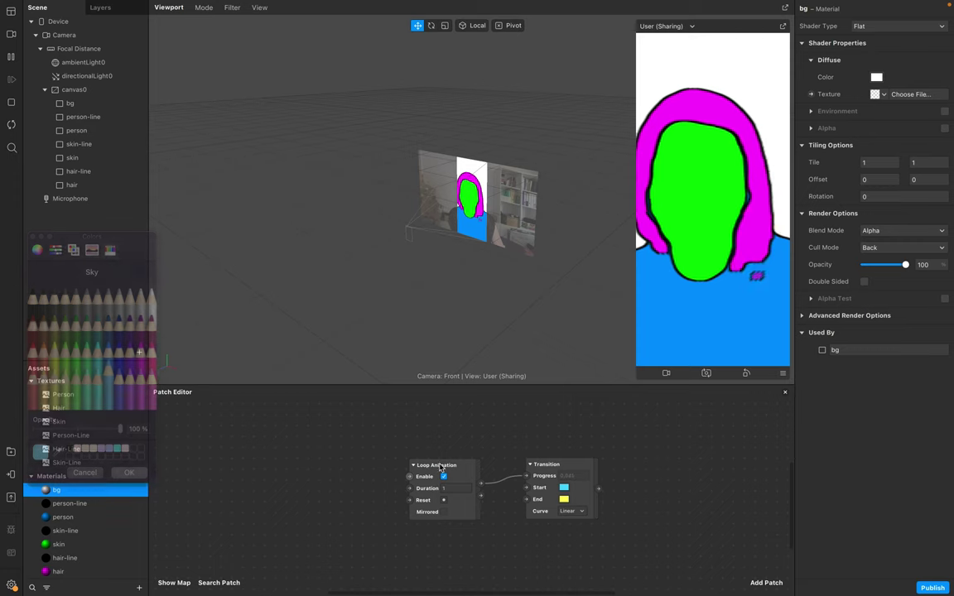
Step: Set the Transition's end colour to Lavender and its curve to Elastic In-Out
left_click(564, 500)
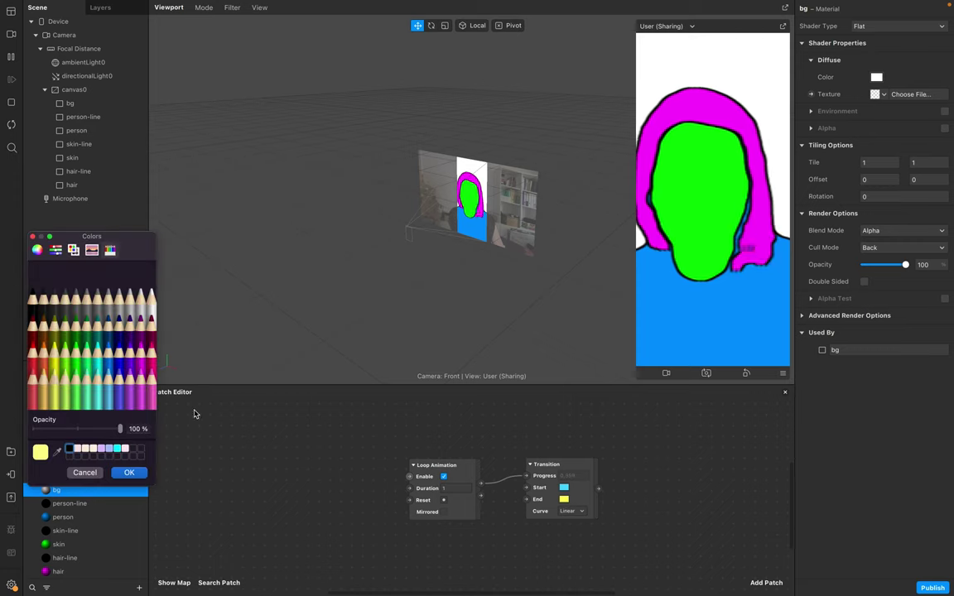
left_click(130, 392)
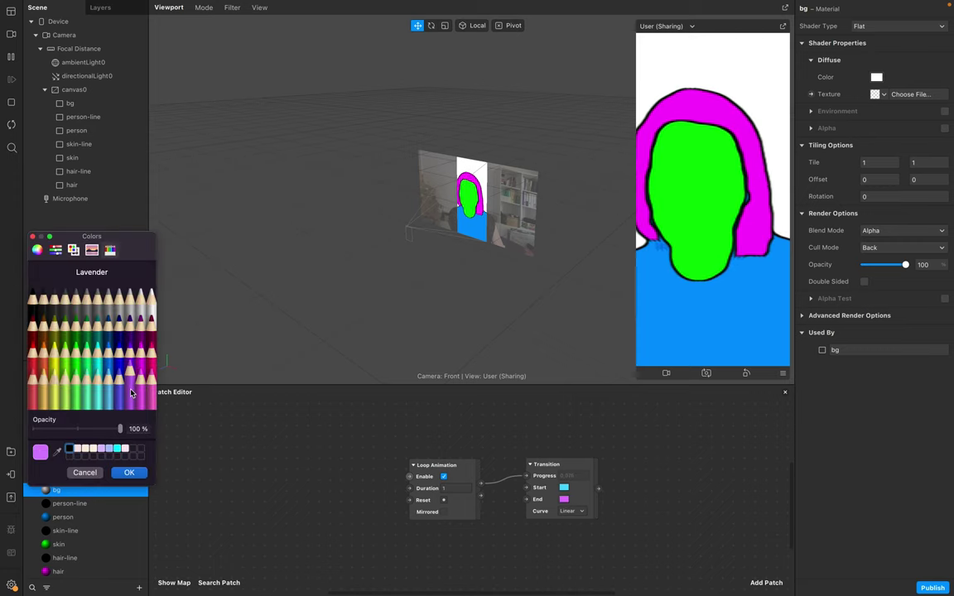
left_click(129, 473)
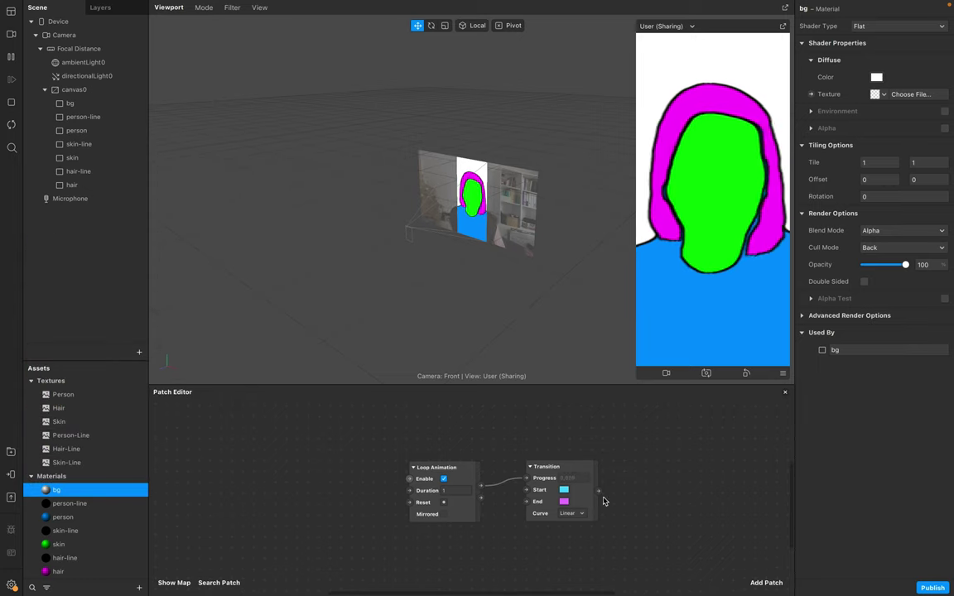
left_click(571, 511)
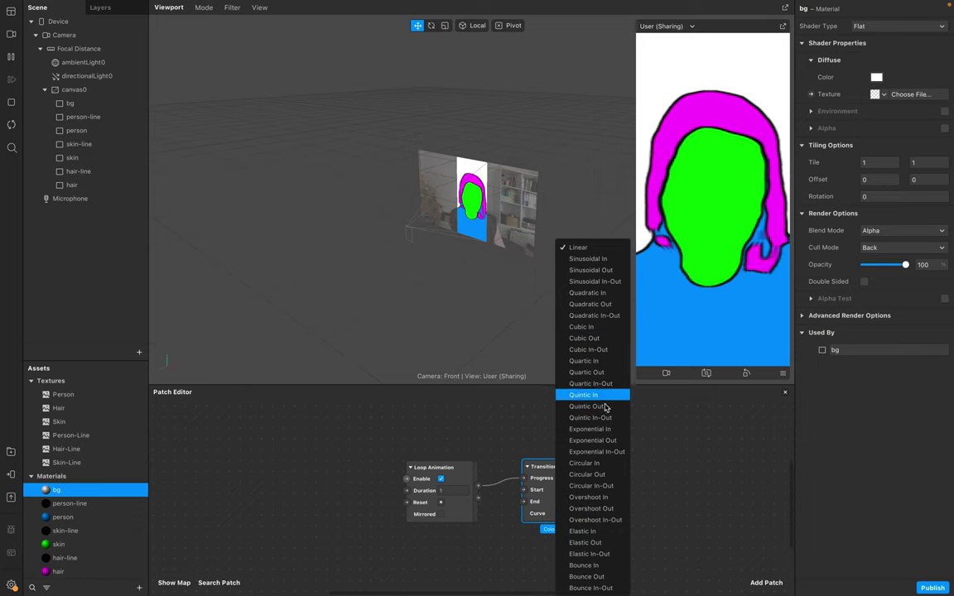
left_click(602, 554)
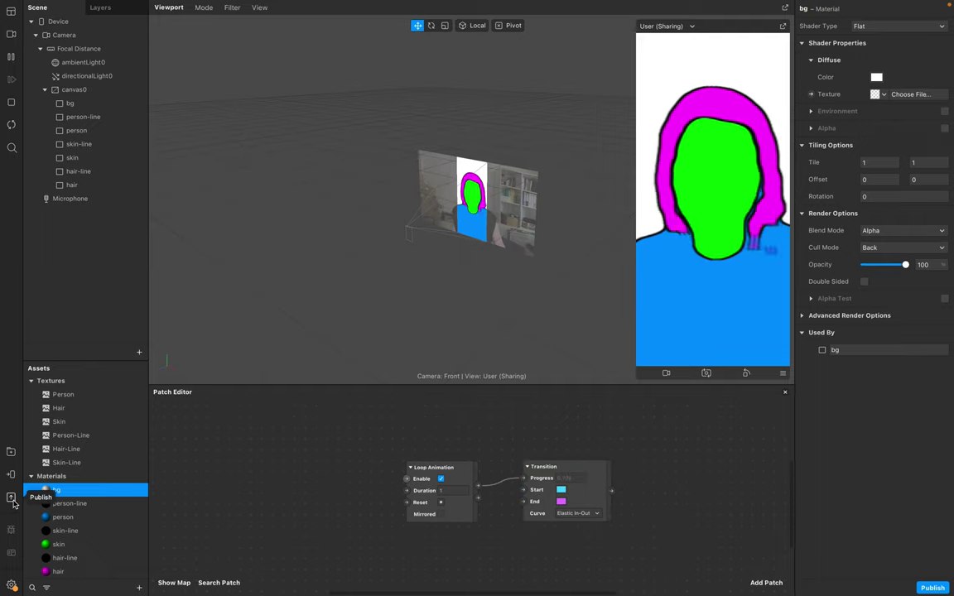
Step: Create a bg Diffuse Texture patch and wire the Transition's value into it
left_click(812, 94)
left_click_drag(485, 512, 687, 484)
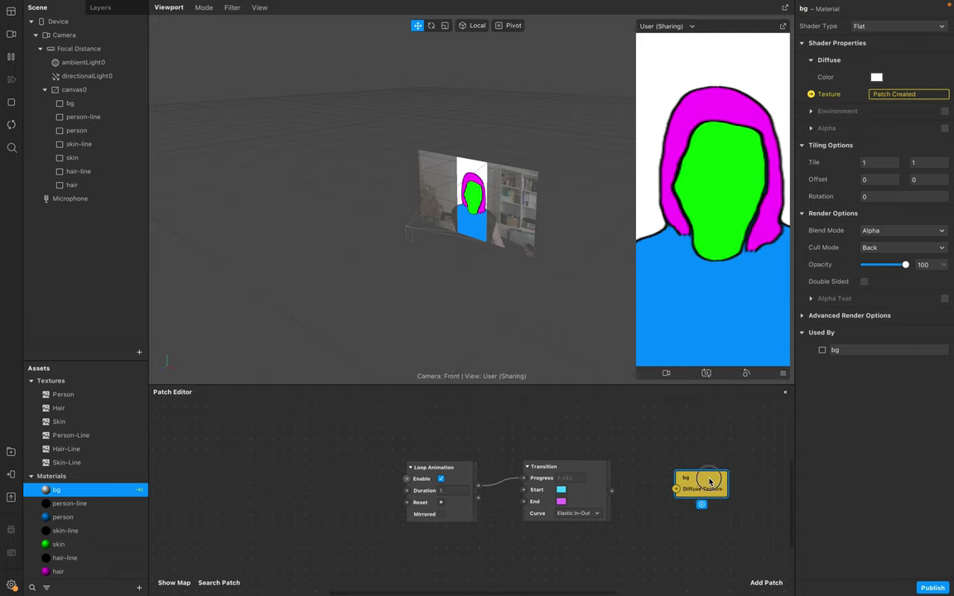
left_click_drag(613, 492, 676, 490)
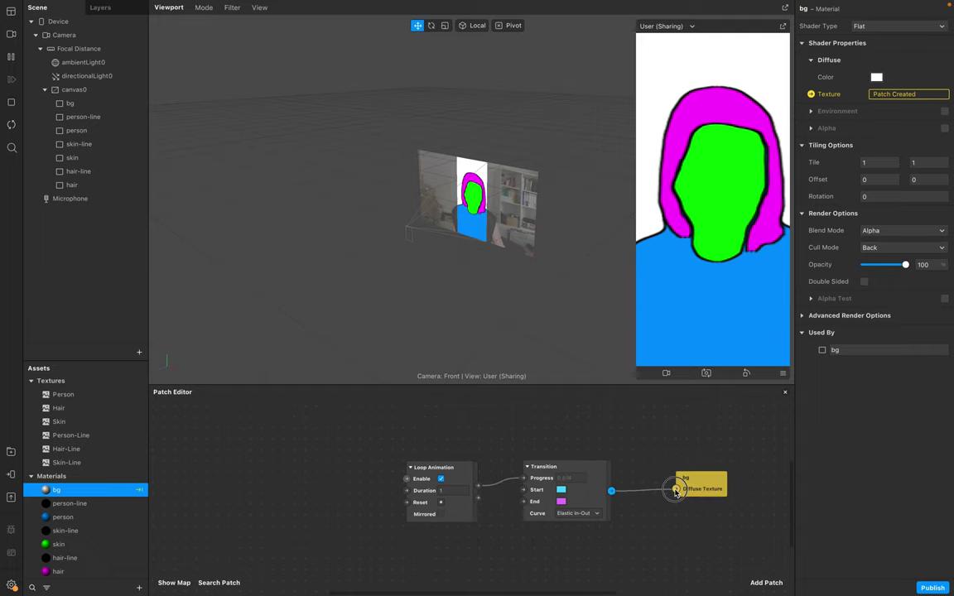
Step: Set the Loop Animation duration back to 1 and enlarge the patch graph area
left_click(462, 492)
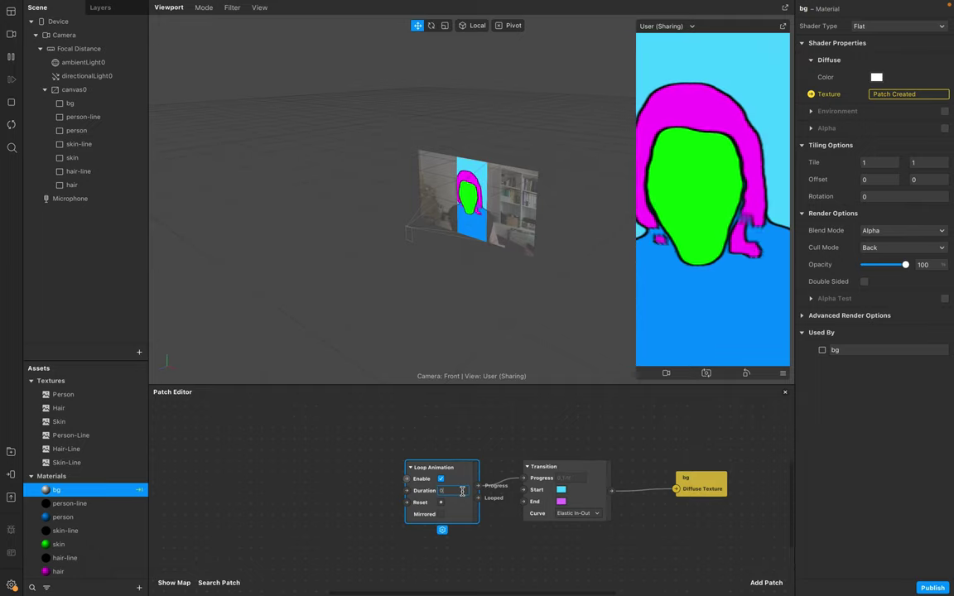
type("0.5")
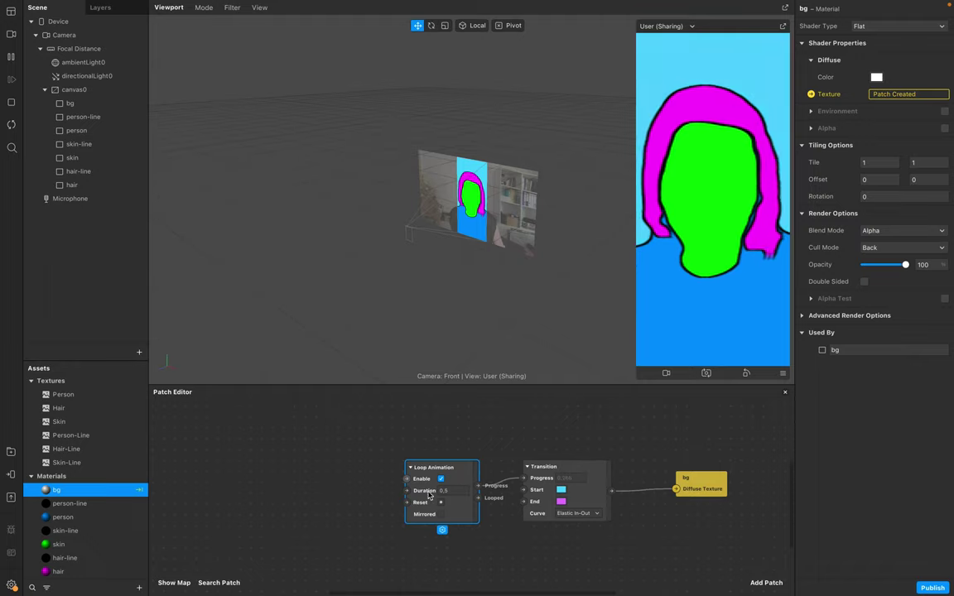
left_click(457, 491)
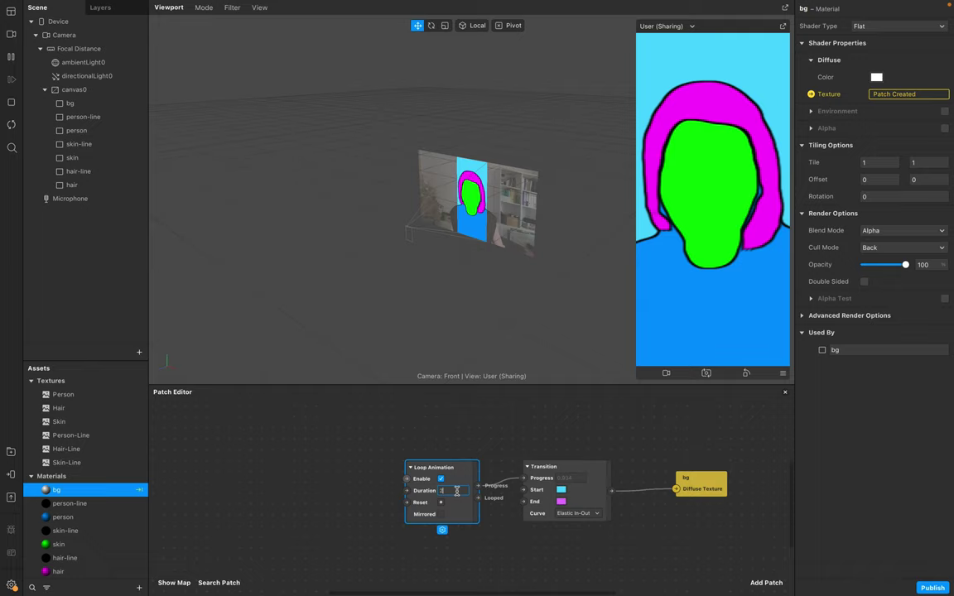
type("1")
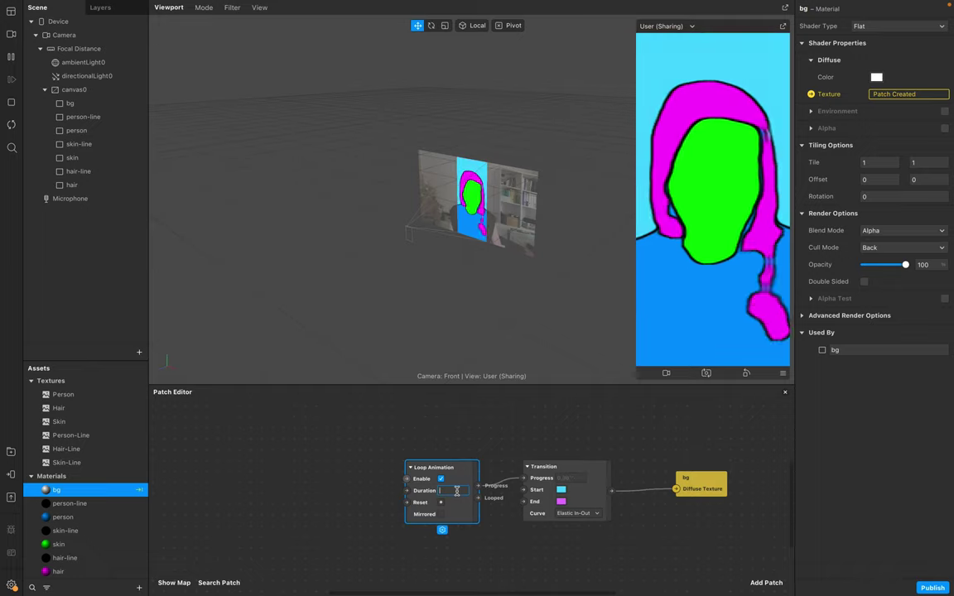
left_click(533, 541)
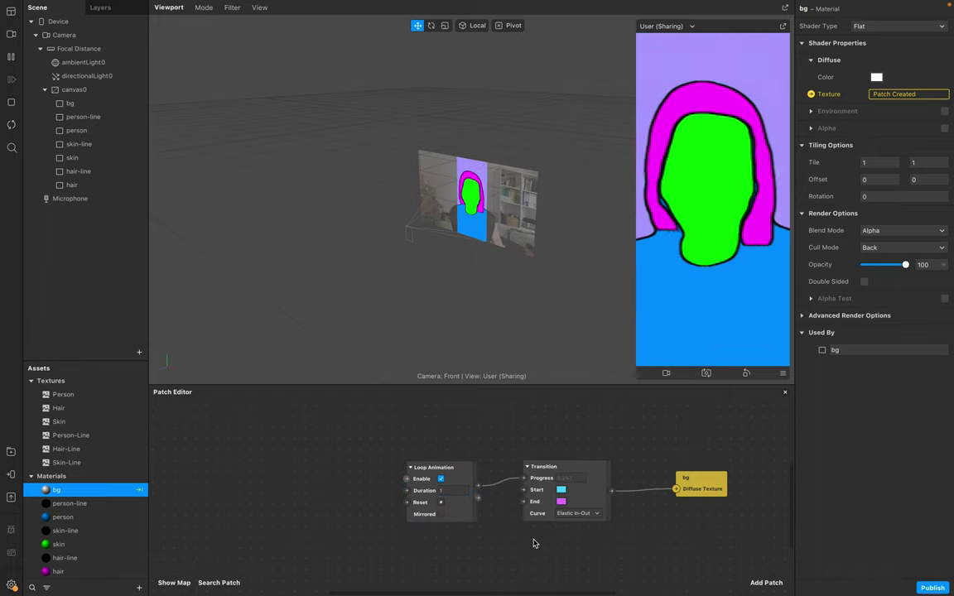
scroll(533, 541, "right", 2)
scroll(532, 541, "down", 2)
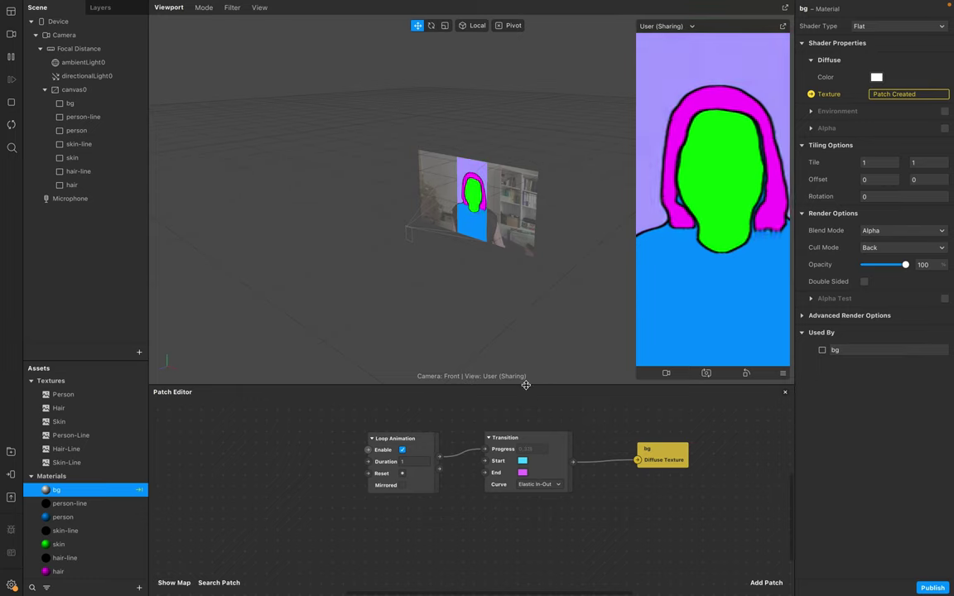
left_click_drag(468, 384, 469, 295)
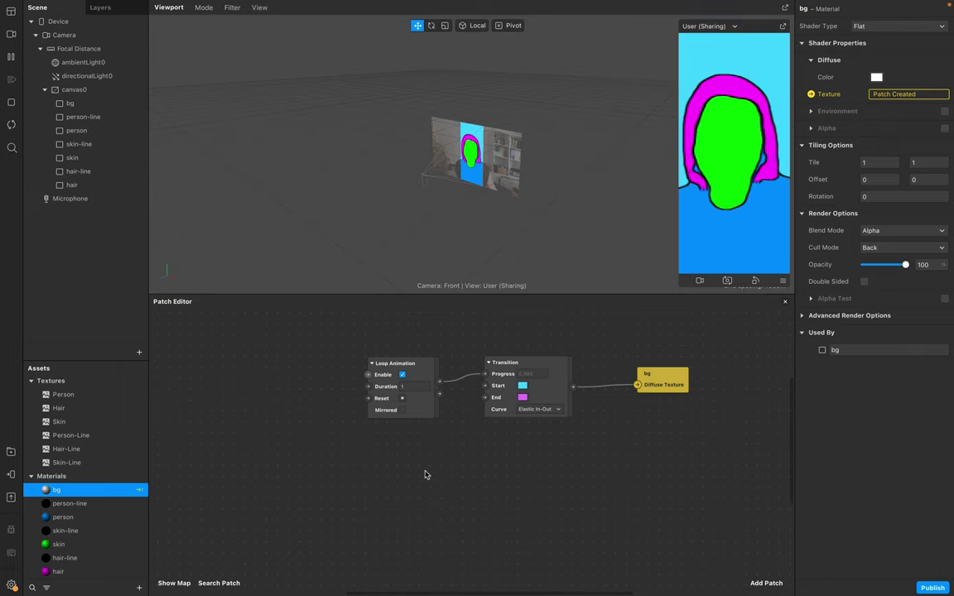
Step: Add a second Loop Animation wired to a new Color-type Transition patch
double_click(400, 517)
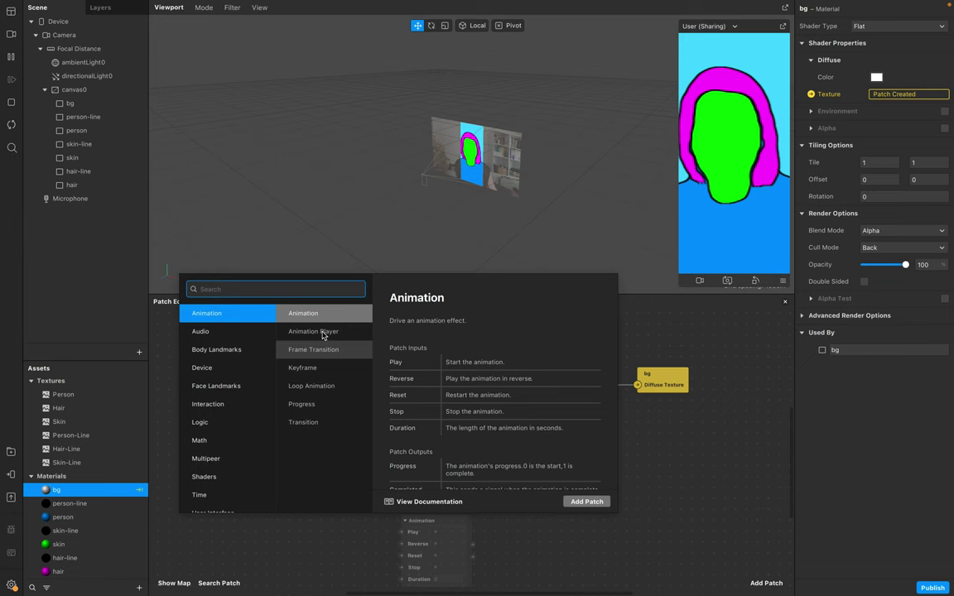
type("loop")
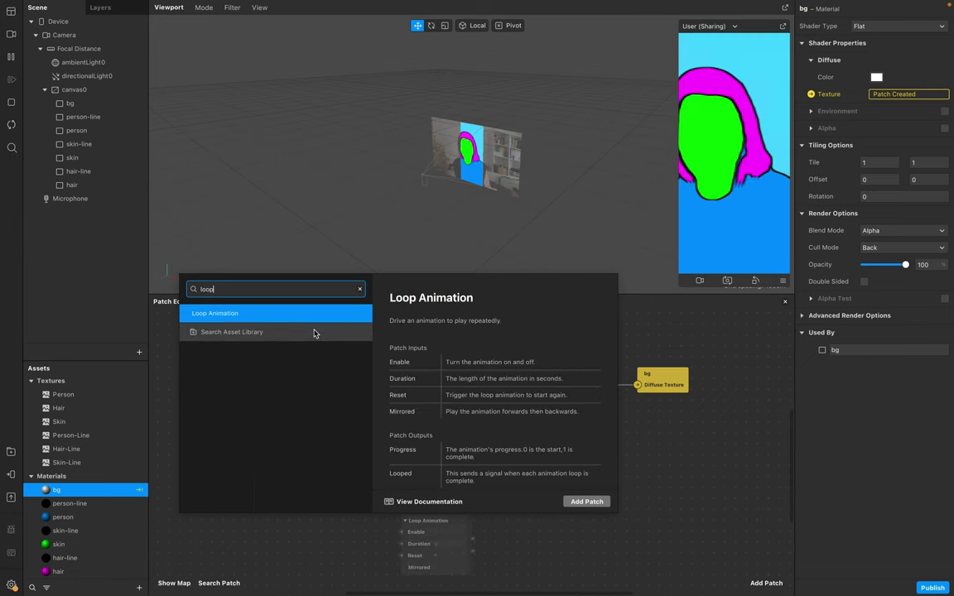
key("Return")
left_click_drag(472, 539, 511, 513)
type("tra")
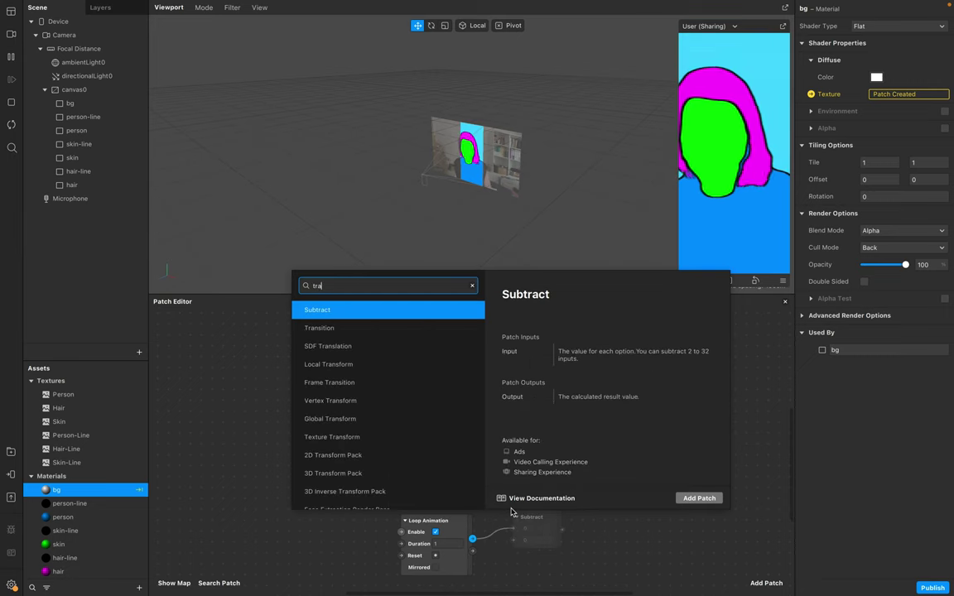
type("nsi")
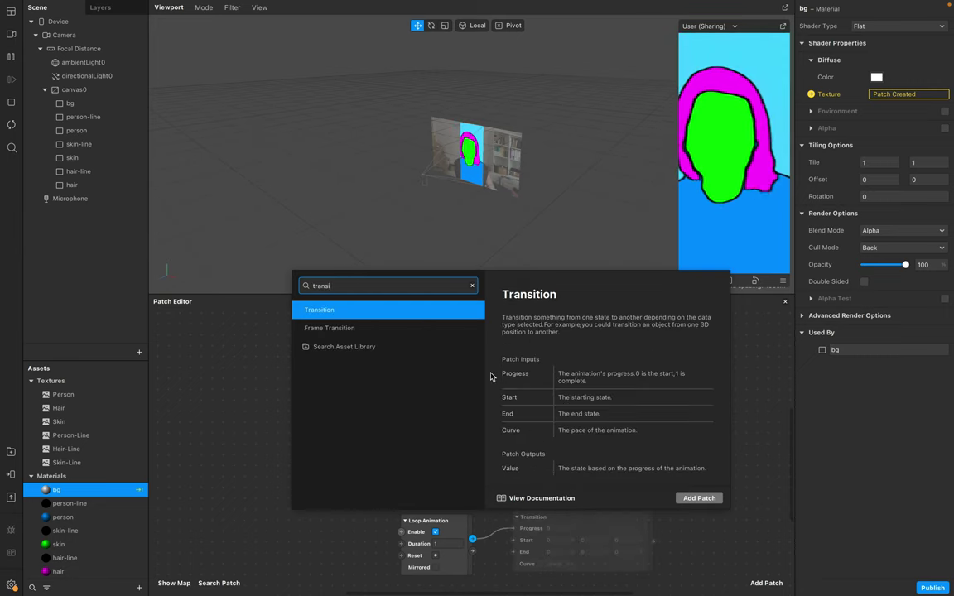
key("Return")
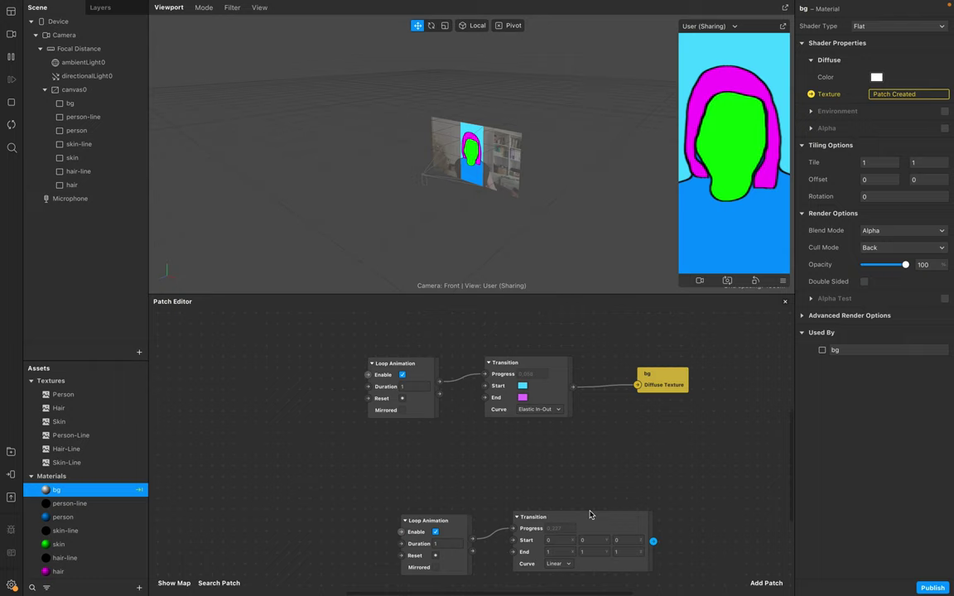
left_click_drag(550, 516, 554, 467)
left_click(557, 531)
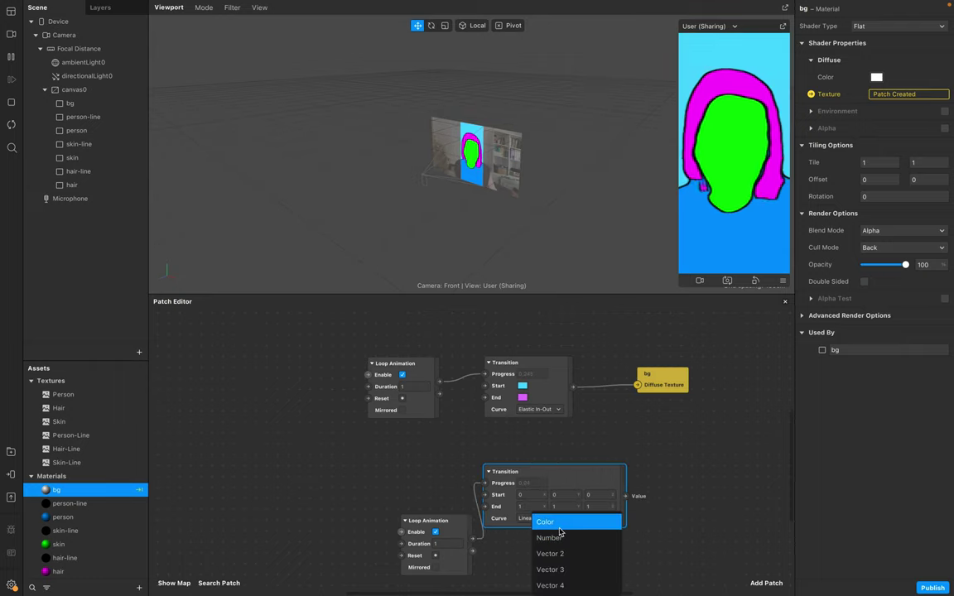
left_click(559, 521)
left_click_drag(460, 523, 412, 474)
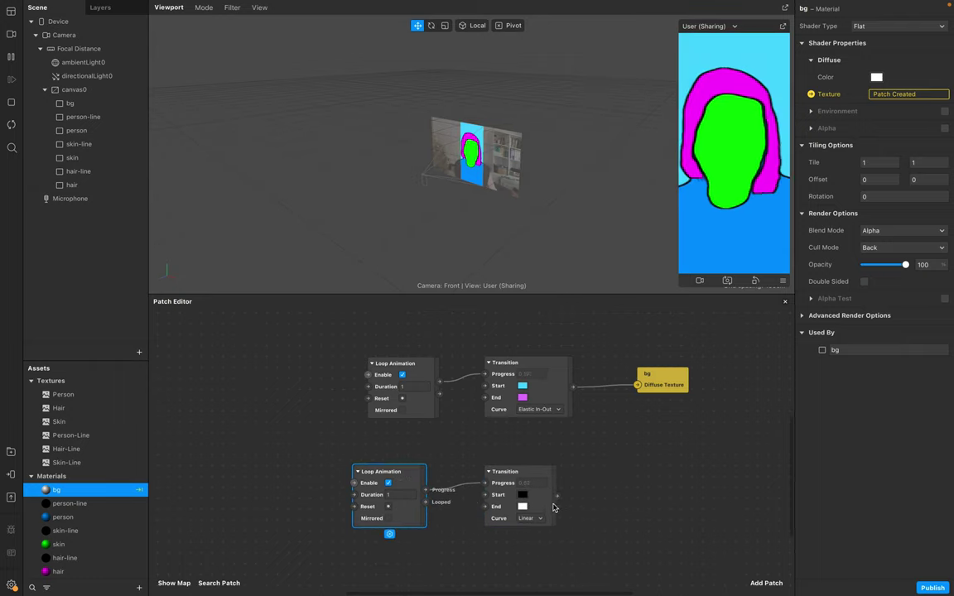
Step: Set the new Transition from Flora green to Banana yellow with an Elastic In-Out curve
left_click(519, 494)
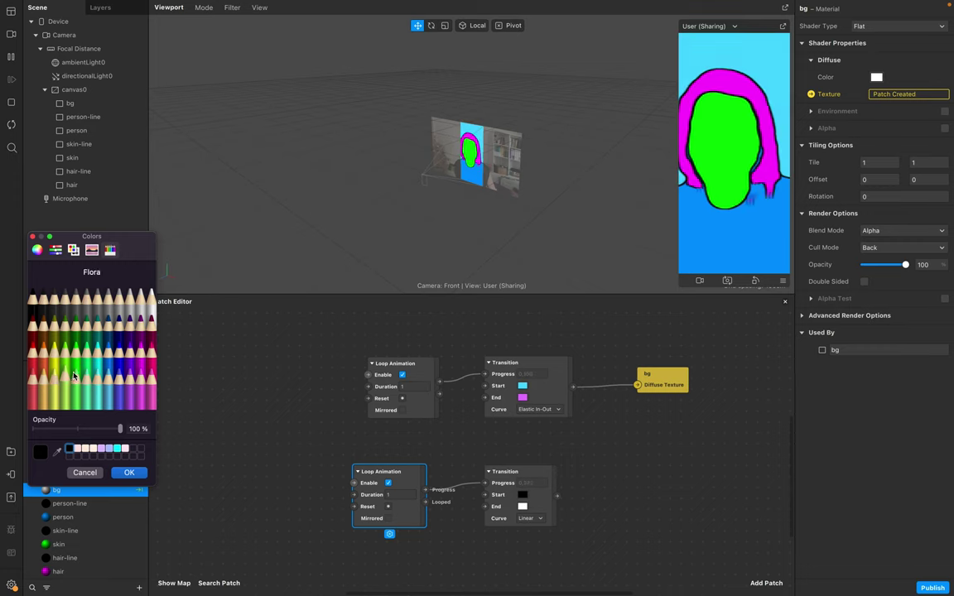
left_click(79, 398)
left_click(128, 473)
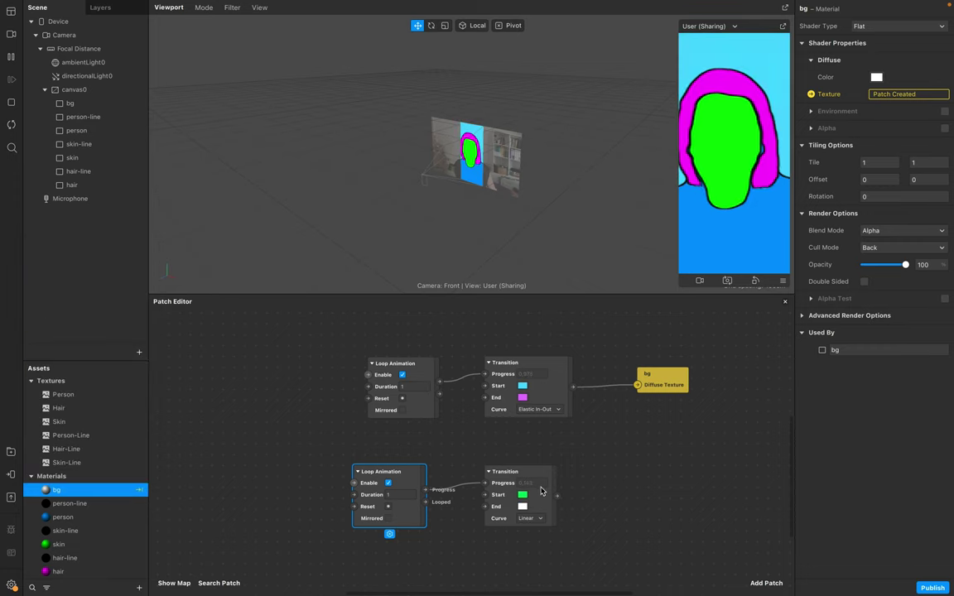
left_click(522, 507)
left_click(59, 394)
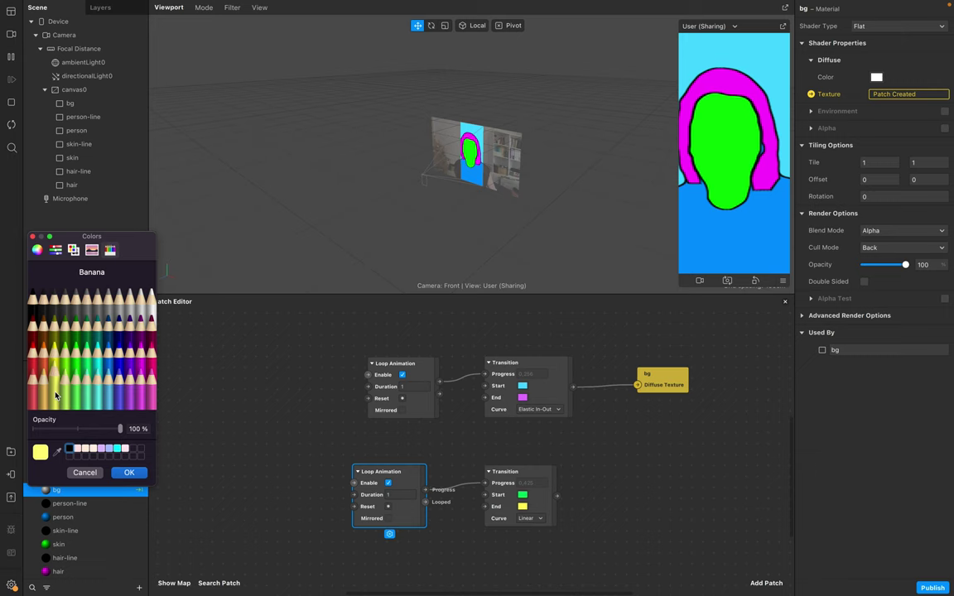
left_click(128, 473)
left_click(530, 518)
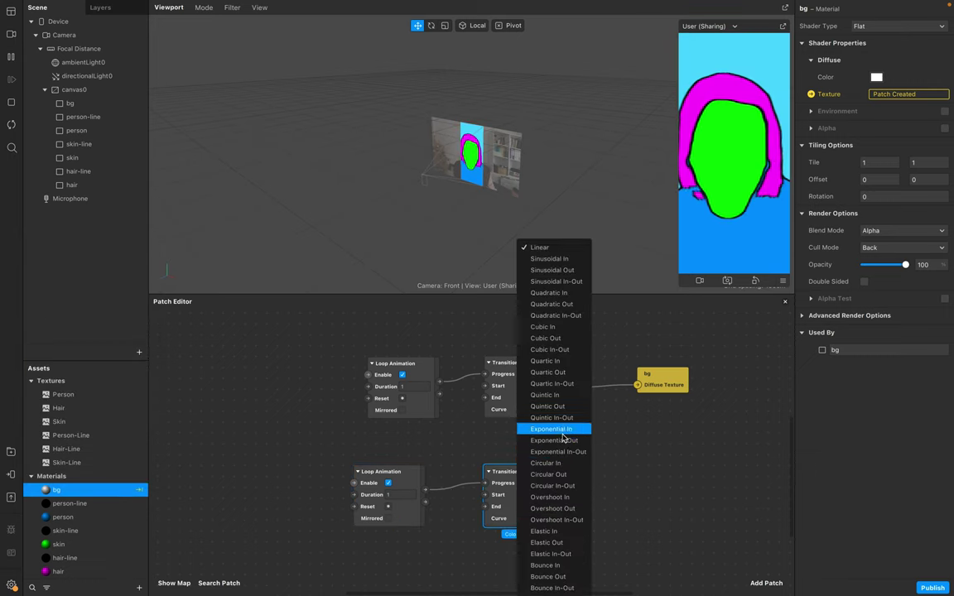
left_click(557, 554)
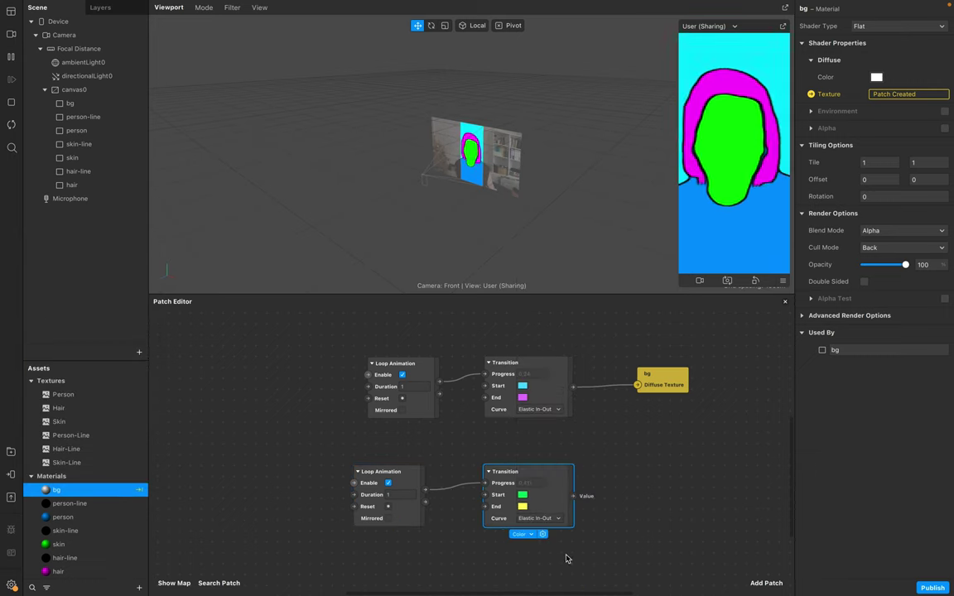
Step: Create a skin Diffuse Texture patch fed by the green-to-yellow Transition
left_click(566, 477)
left_click(60, 544)
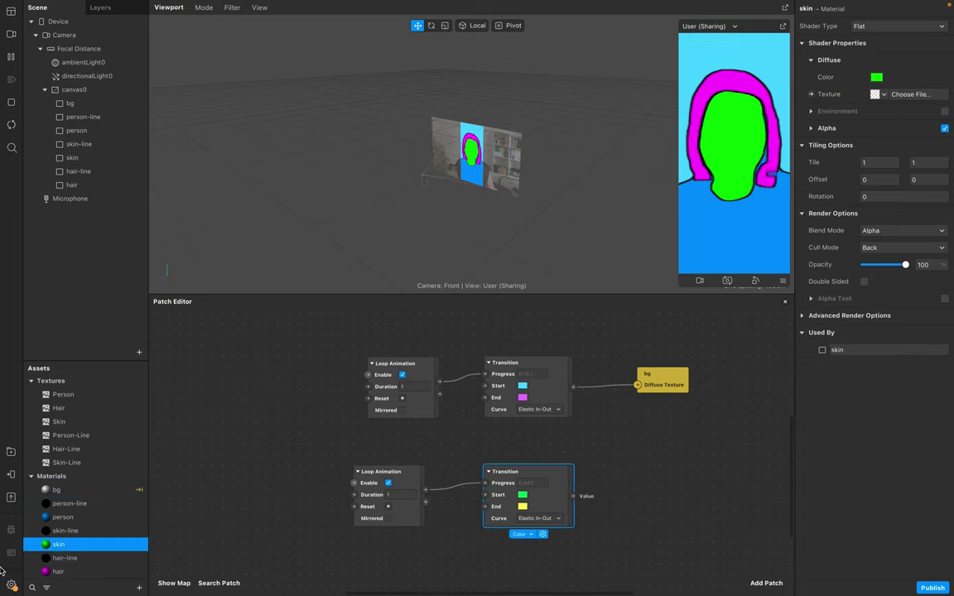
left_click(811, 94)
left_click_drag(505, 465, 678, 486)
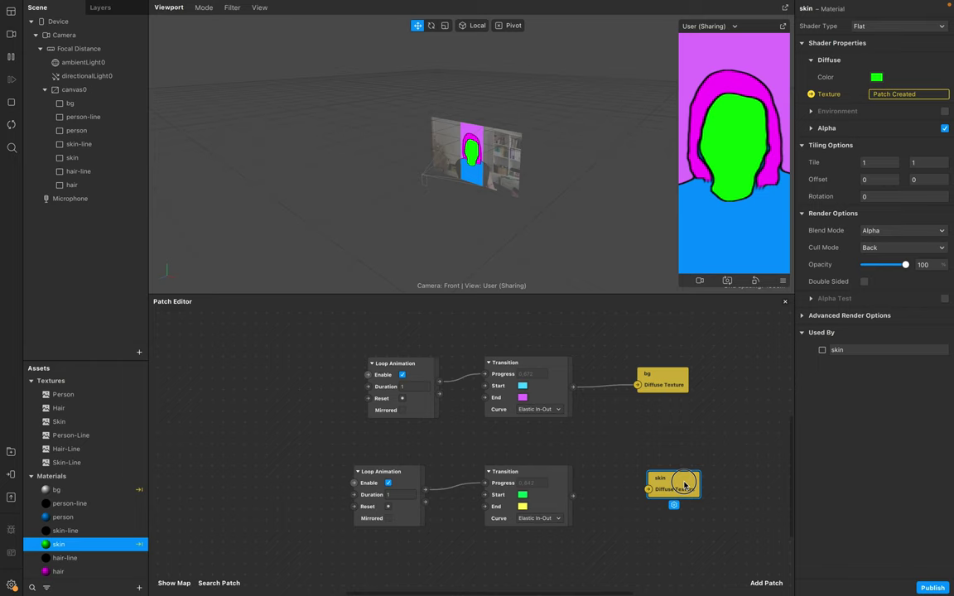
left_click_drag(572, 496, 653, 488)
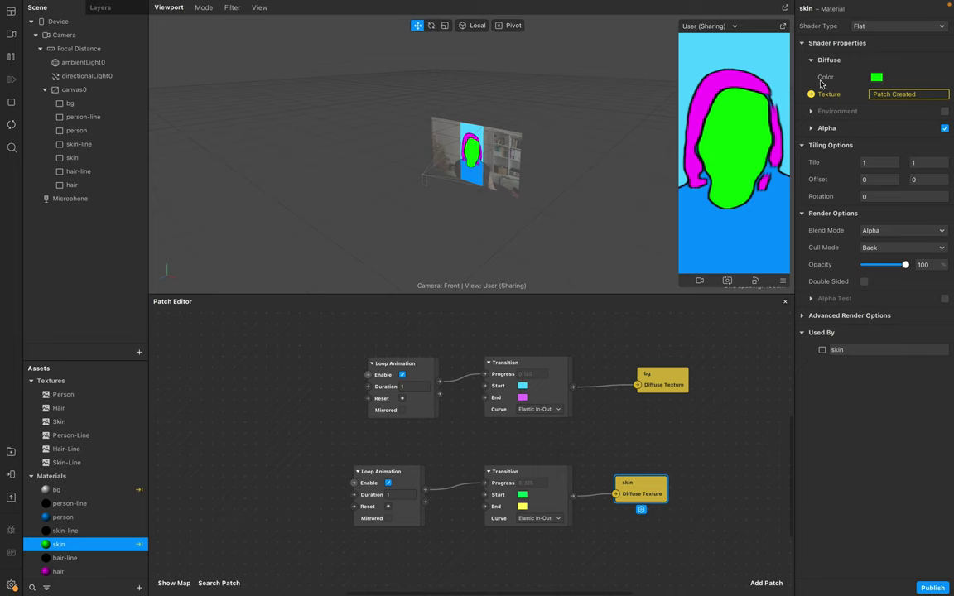
Step: Set the skin material's base colour to Snow white
left_click(877, 78)
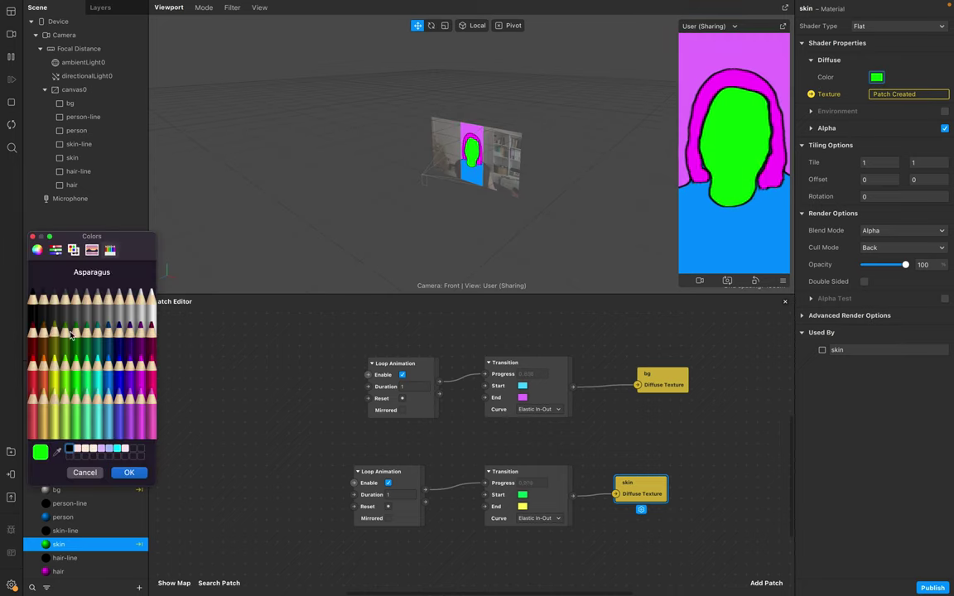
left_click(151, 290)
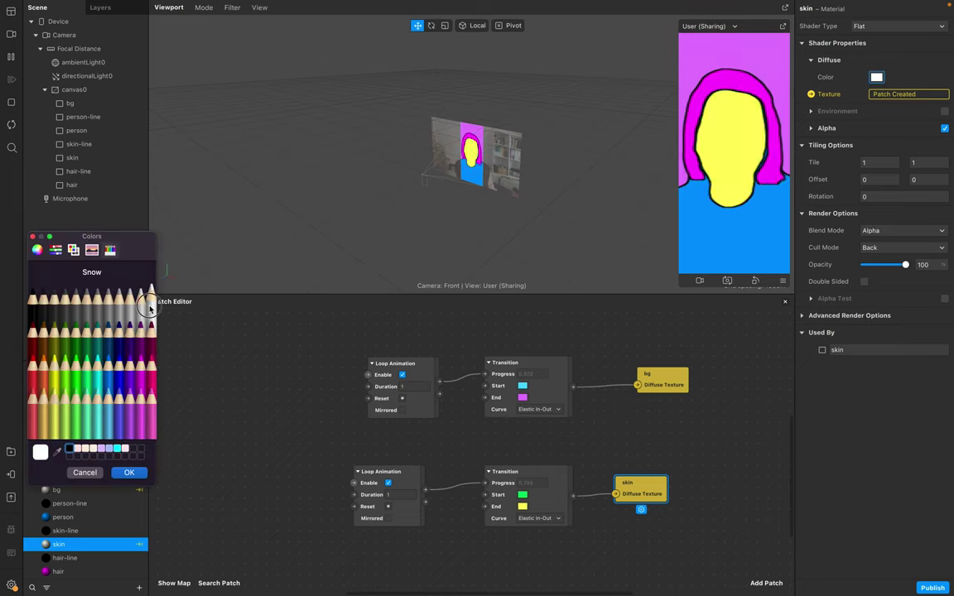
left_click(129, 473)
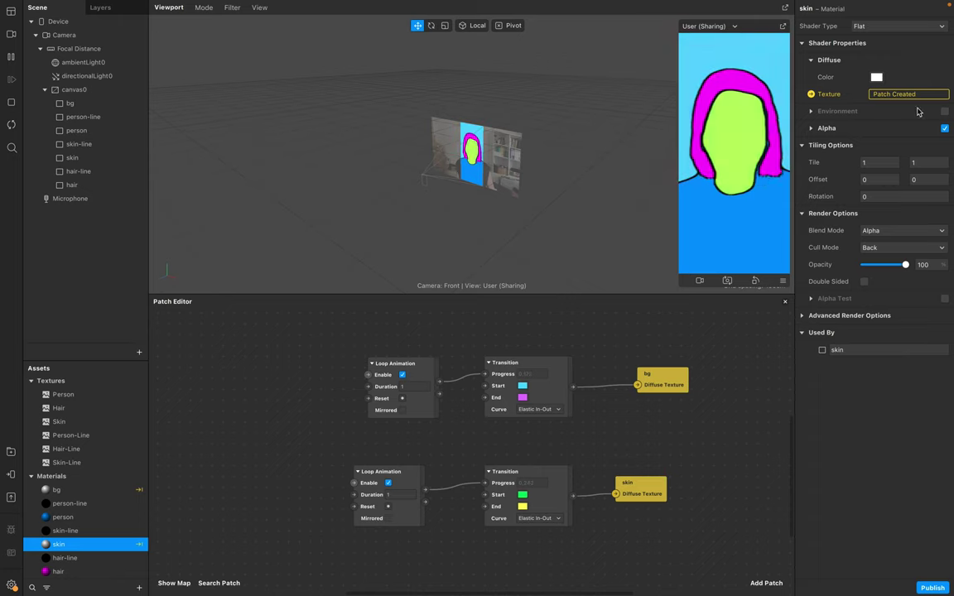
scroll(247, 526, "down", 2)
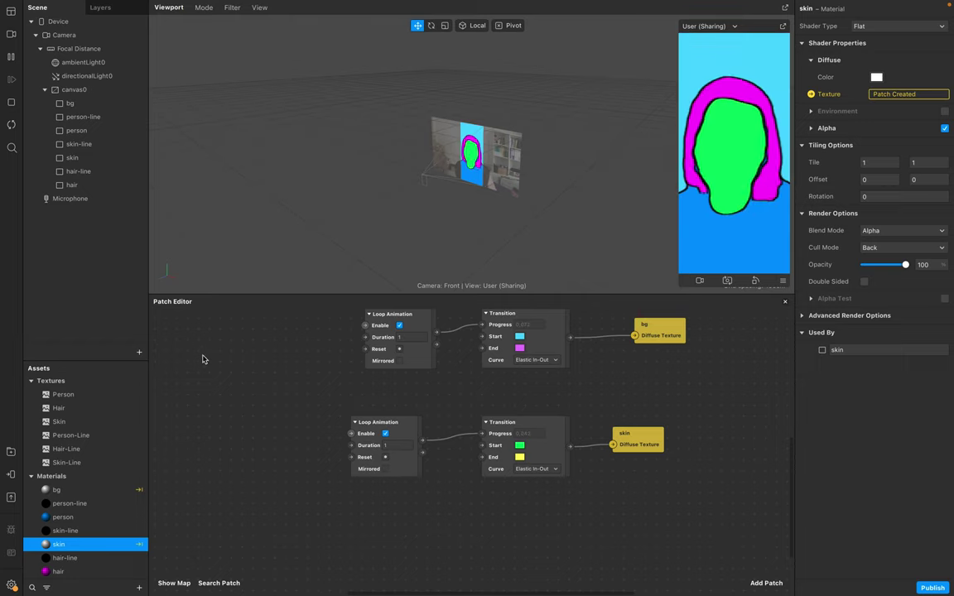
Step: Assign a new animation sequence as the hair material's texture and rename it Hair_Seq
left_click_drag(465, 454, 463, 459)
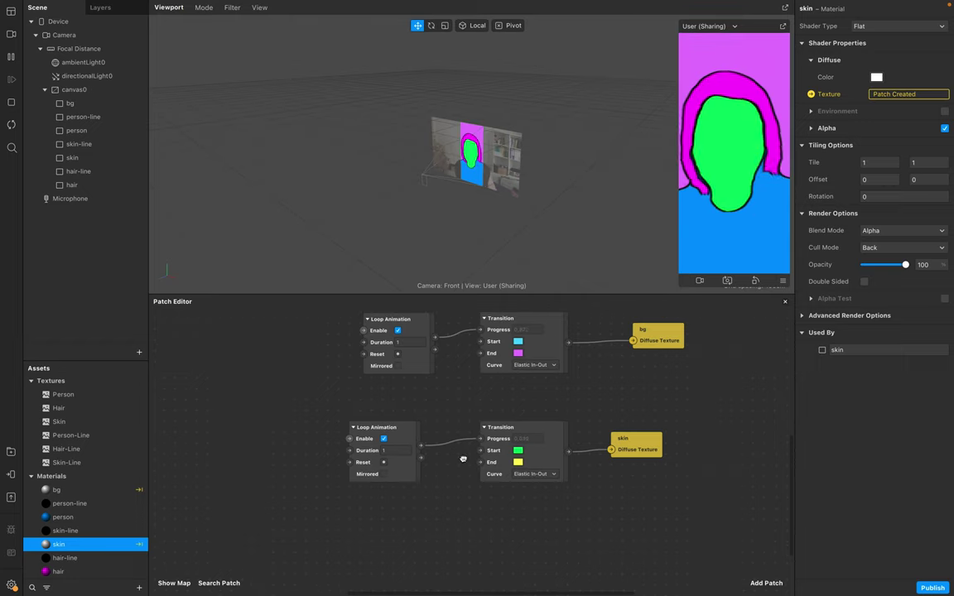
double_click(69, 573)
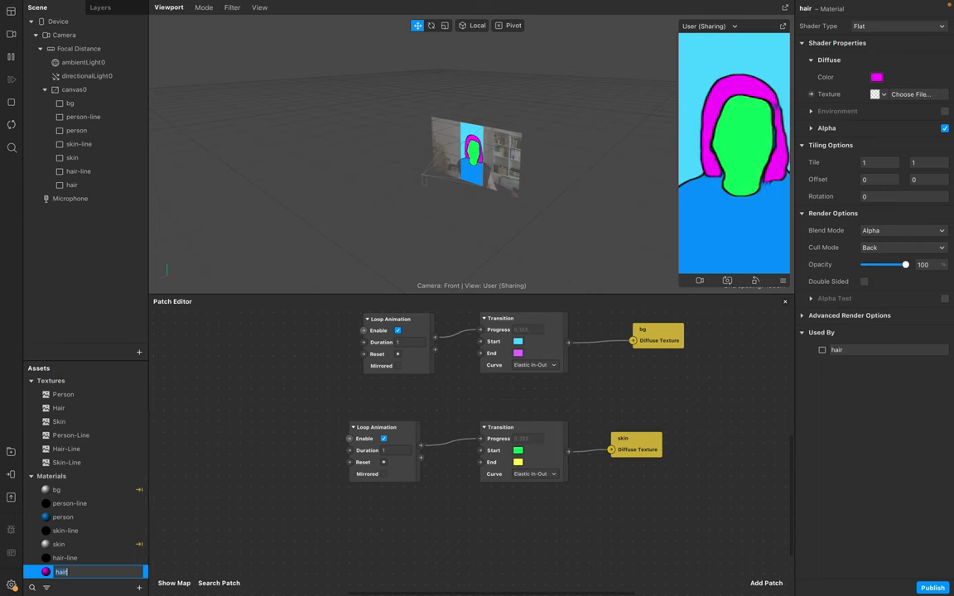
key("Return")
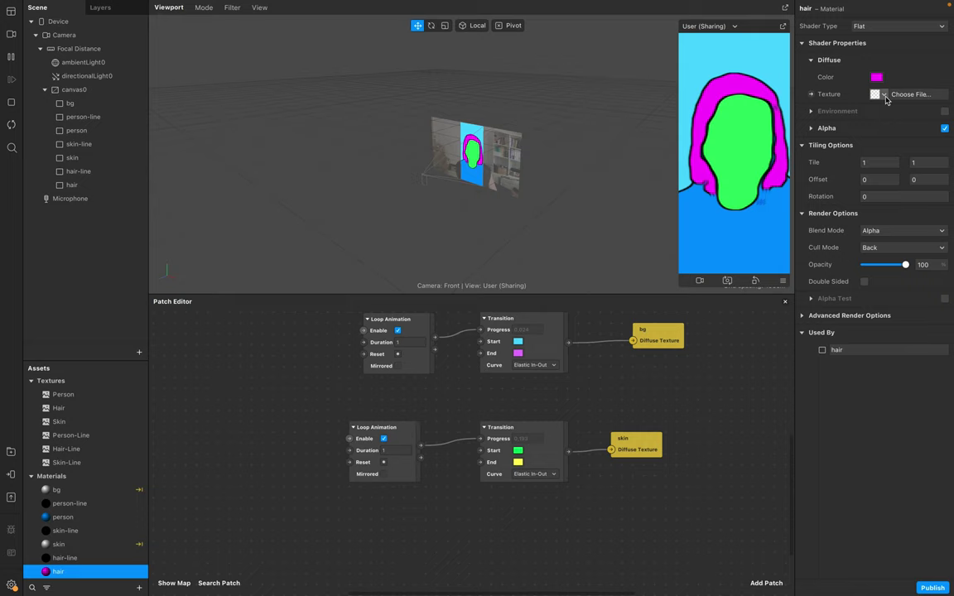
left_click(884, 94)
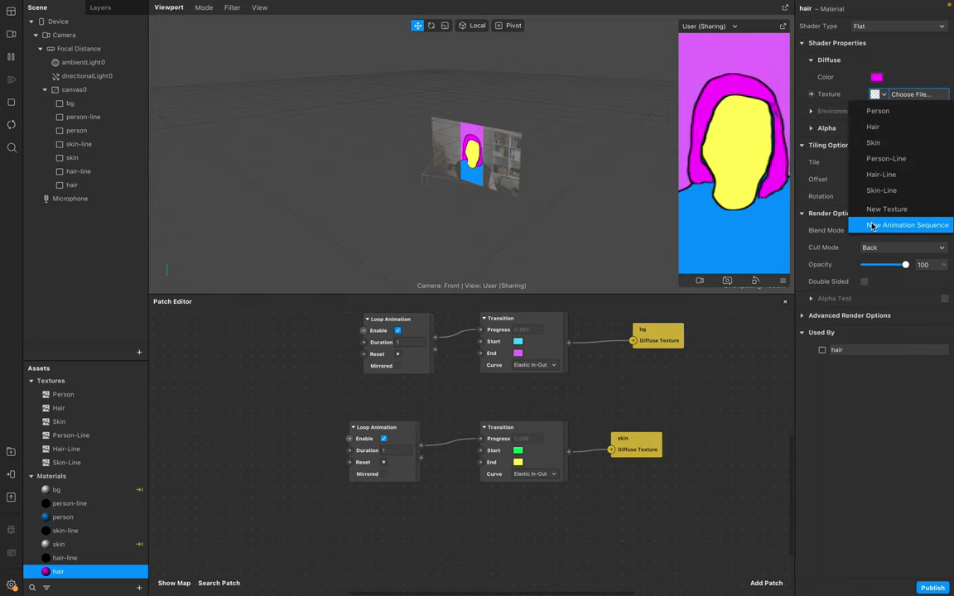
left_click(917, 226)
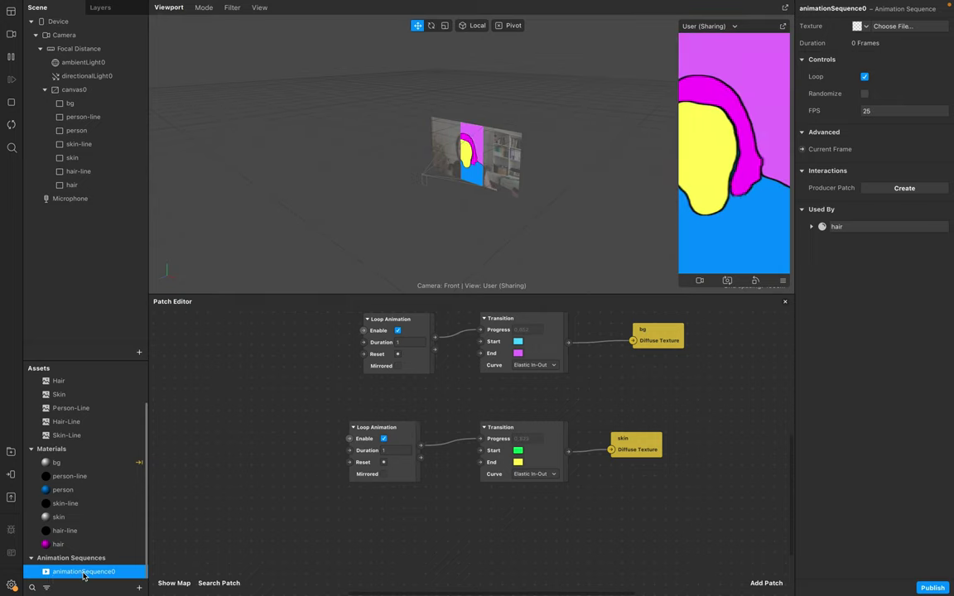
double_click(83, 572)
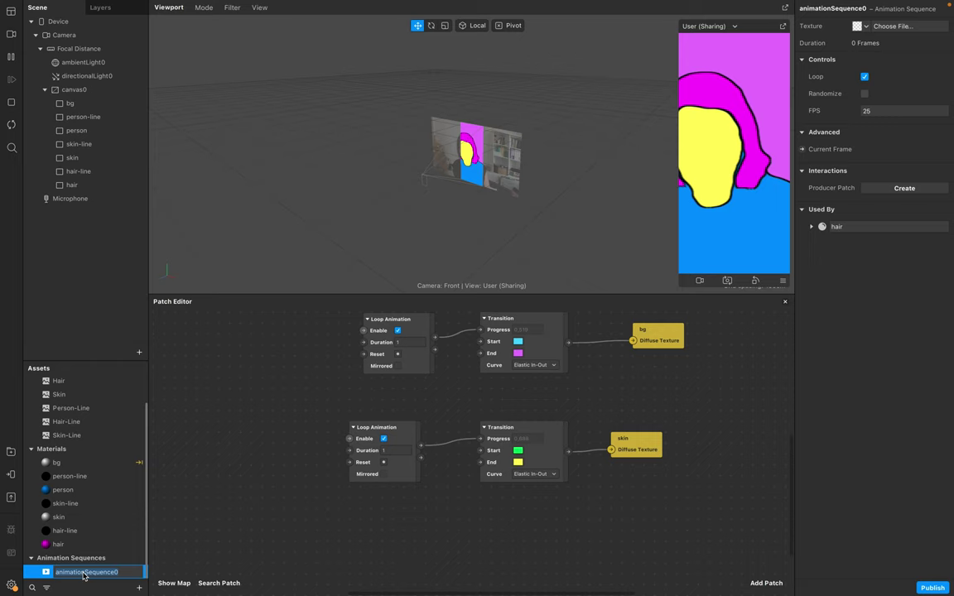
type("Hair")
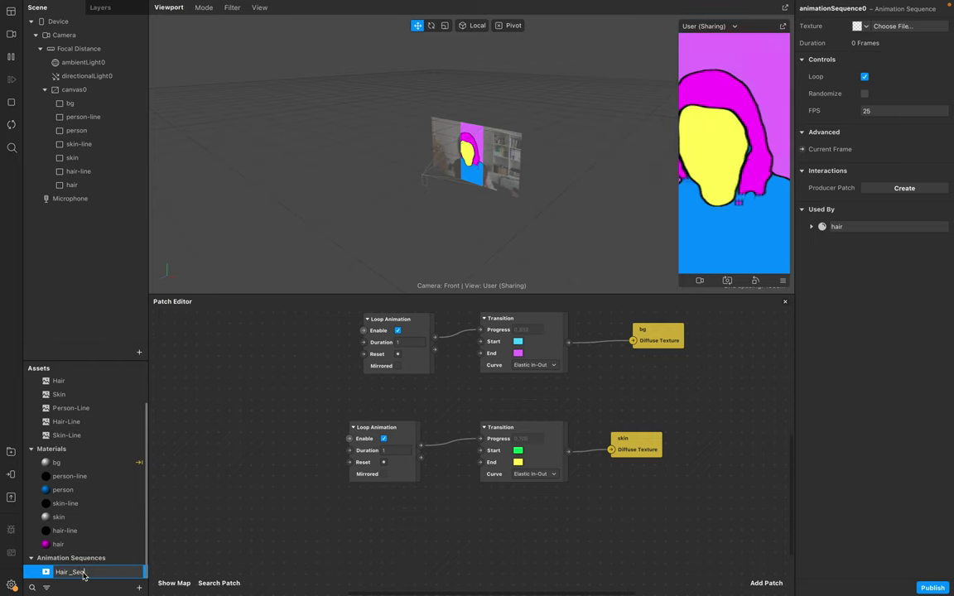
type("_Seq")
key("Return")
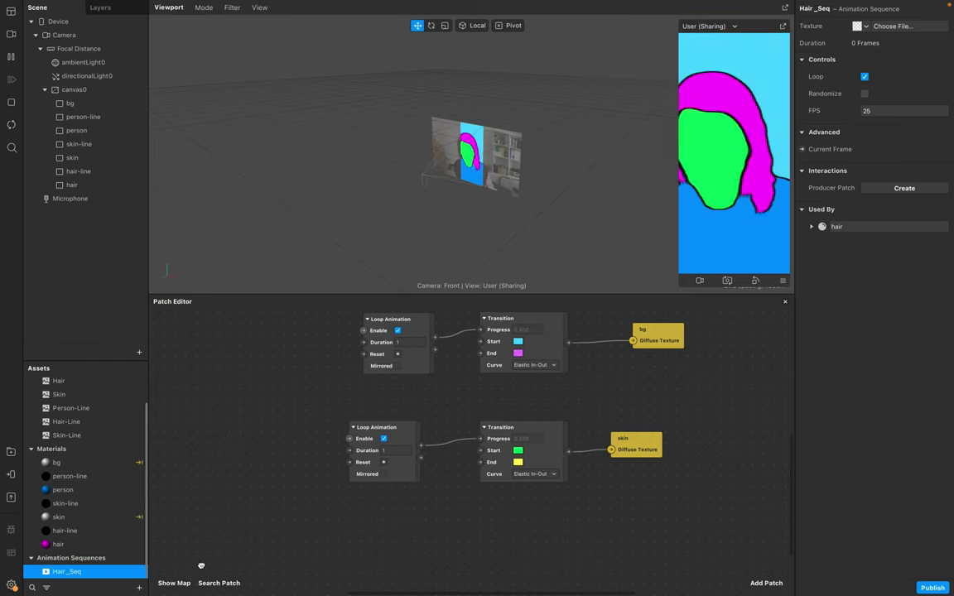
Step: Load color_01, color_02, color_05 and color_06.png from the material folder as Hair_Seq frames
left_click(898, 27)
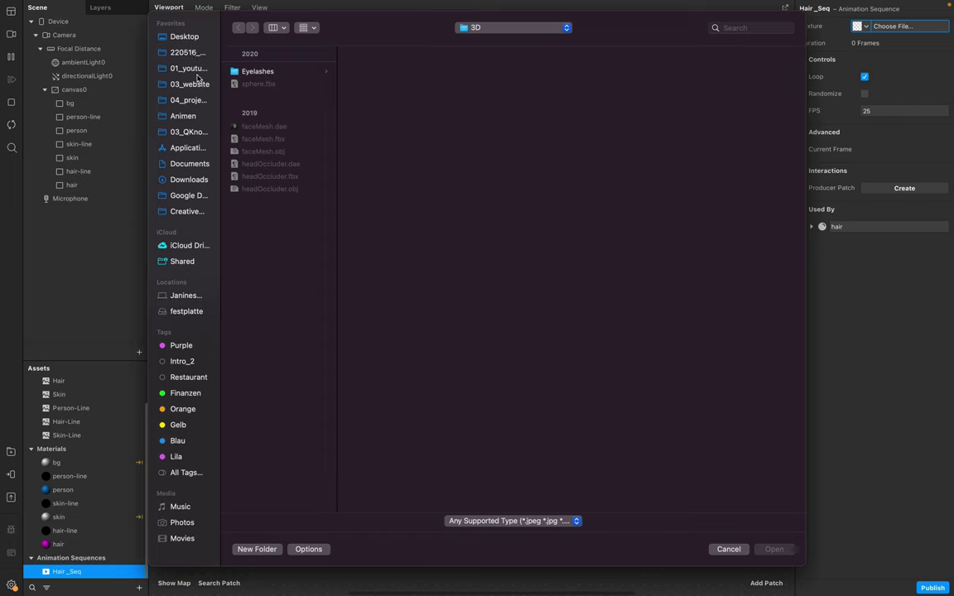
left_click(186, 52)
left_click(303, 84)
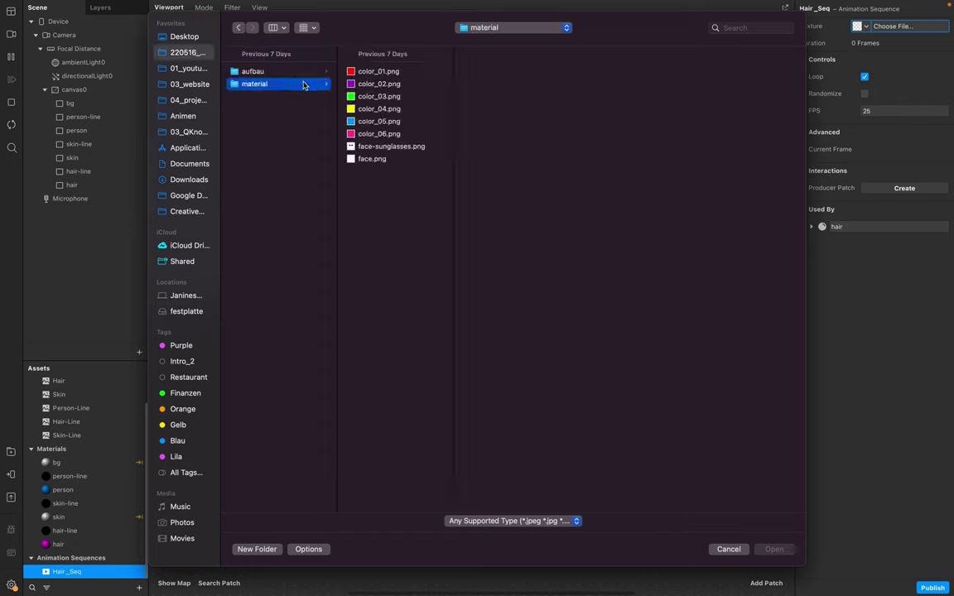
left_click(370, 72)
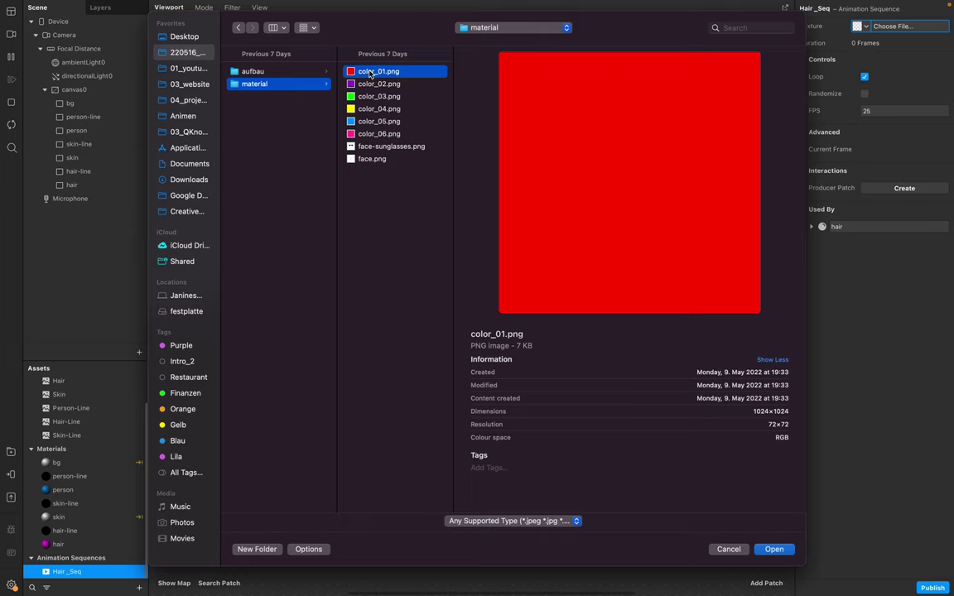
left_click(378, 84, "super")
left_click(378, 121, "super")
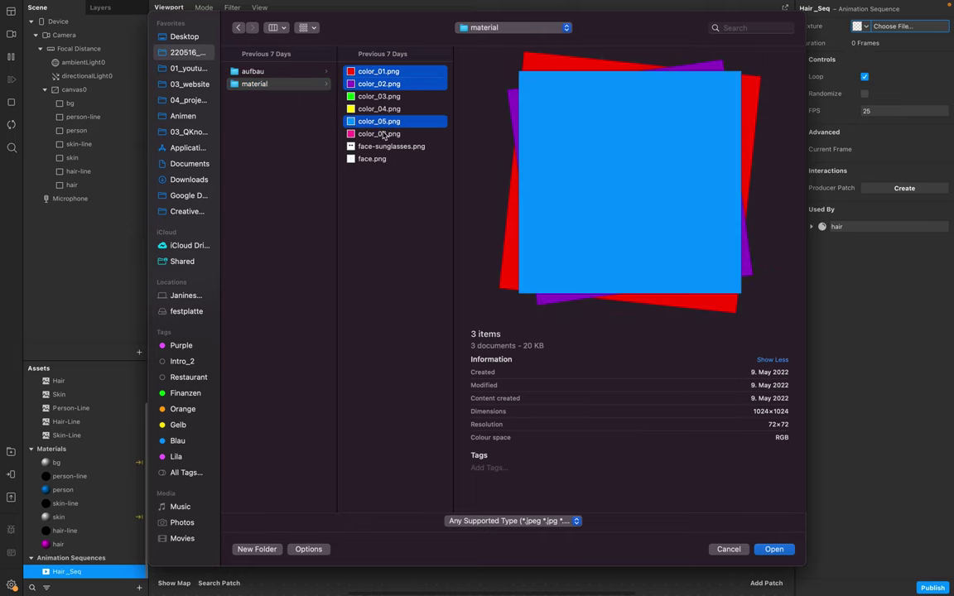
left_click(382, 134, "super")
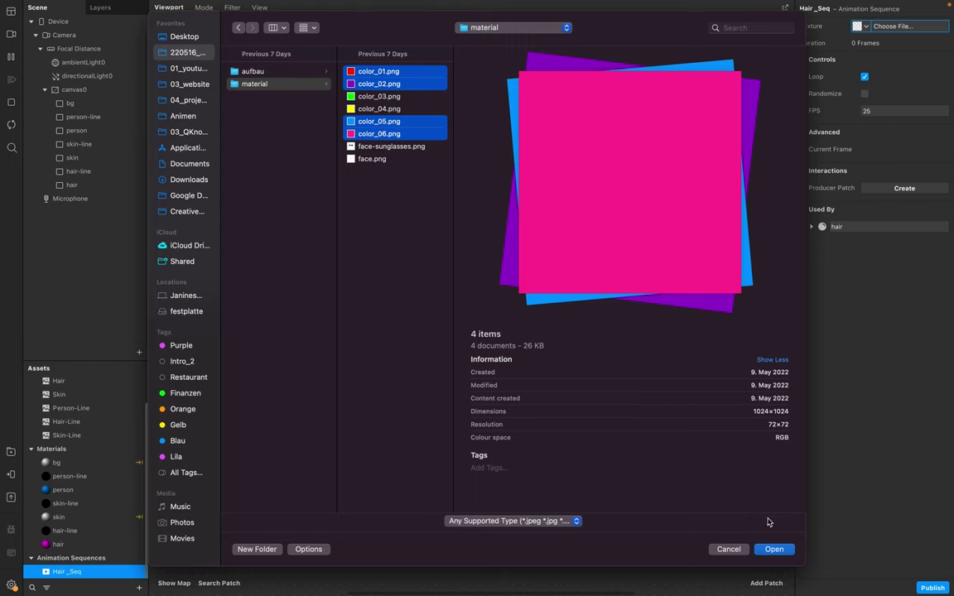
left_click(775, 550)
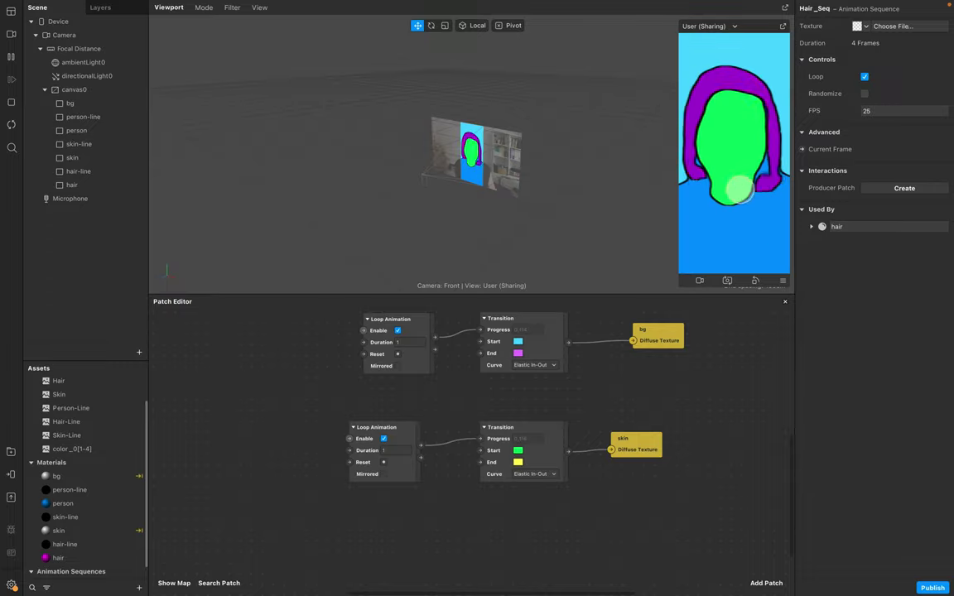
Step: Set Hair_Seq's frame rate to 4 FPS
double_click(926, 110)
type("4")
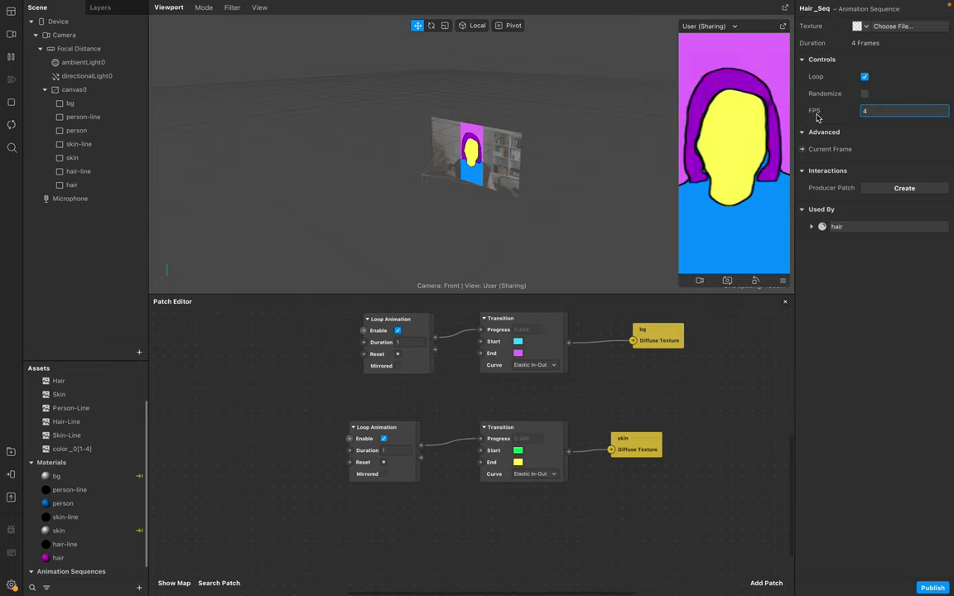
key("Return")
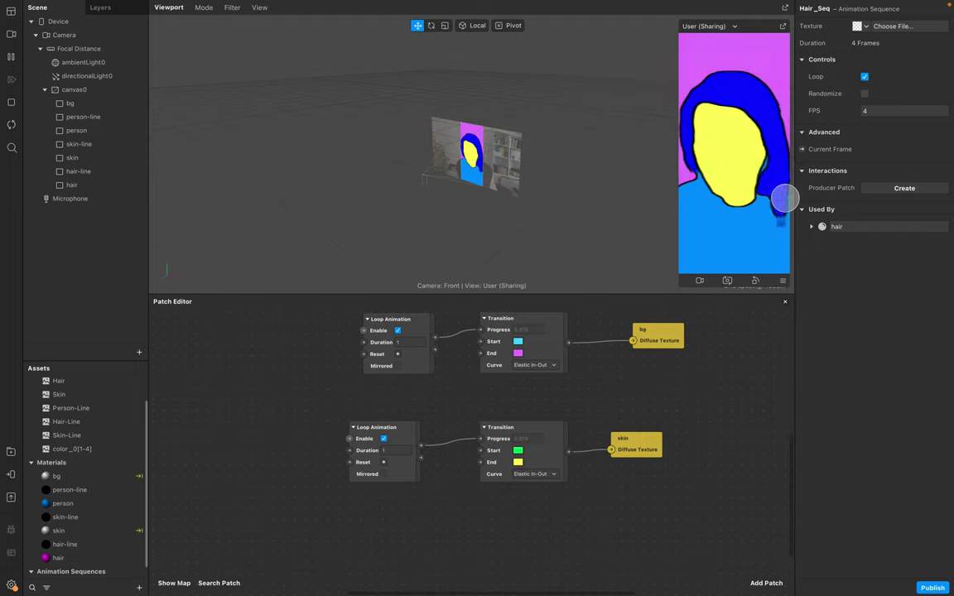
scroll(79, 538, "down", 1)
Step: Set the hair material's diffuse colour to white Snow
left_click(83, 543)
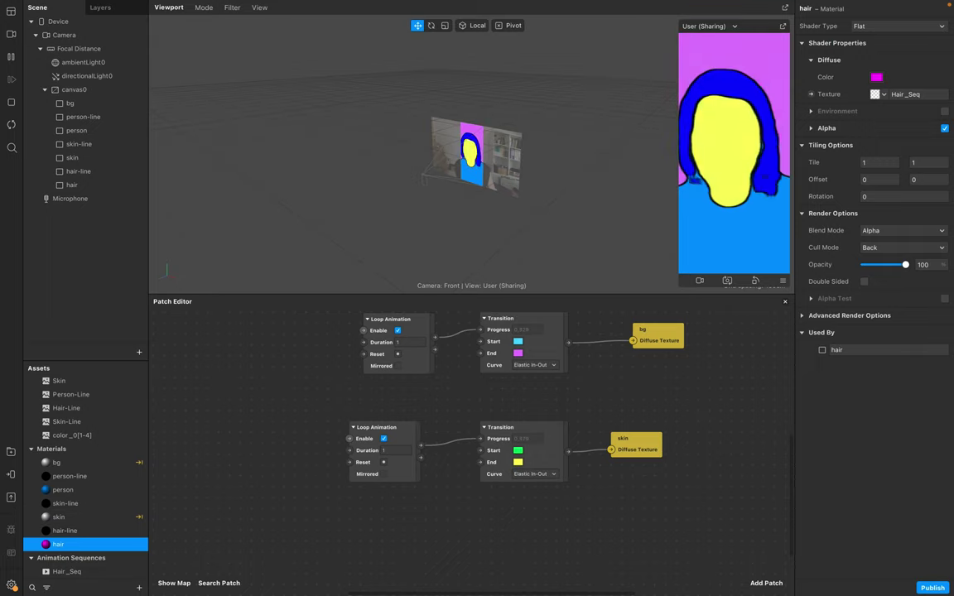
left_click(877, 77)
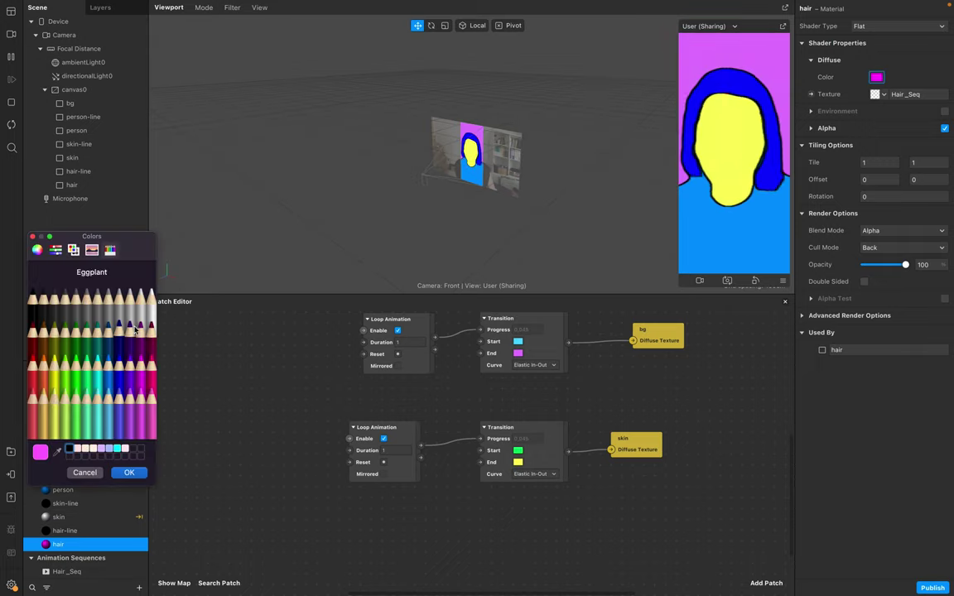
left_click(152, 300)
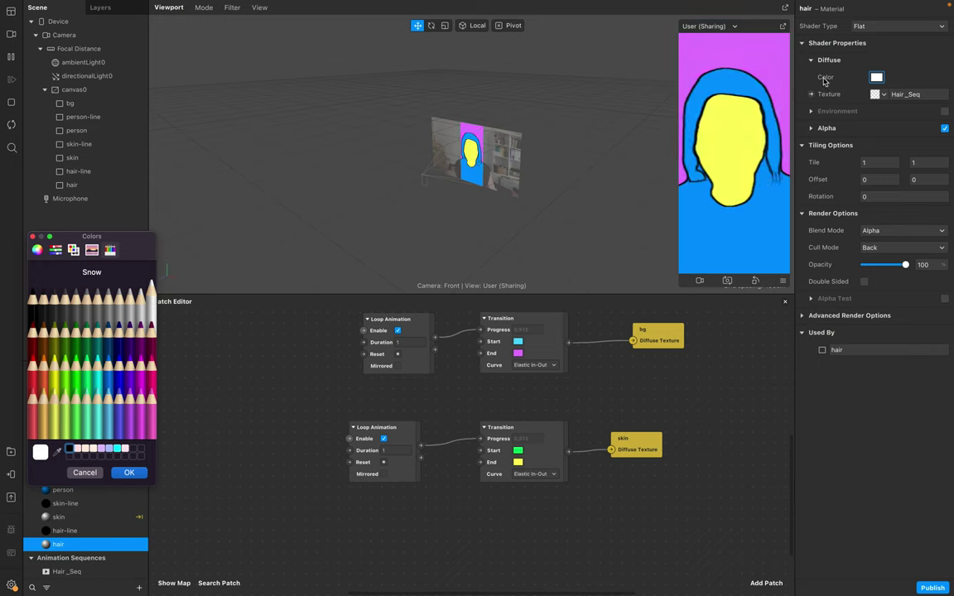
left_click(147, 474)
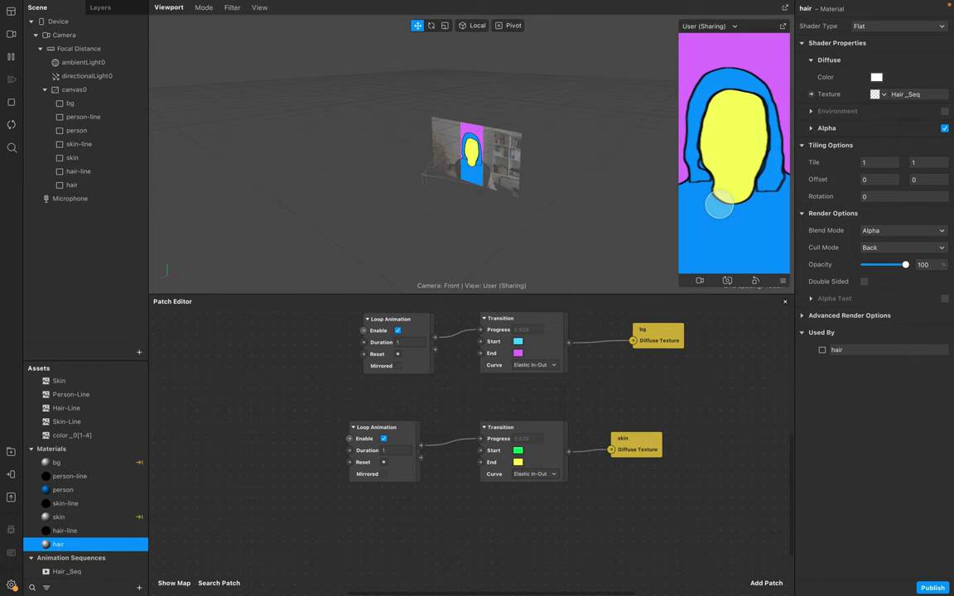
Step: Set the person material's diffuse colour to white Snow as well
left_click(94, 518)
left_click(89, 504)
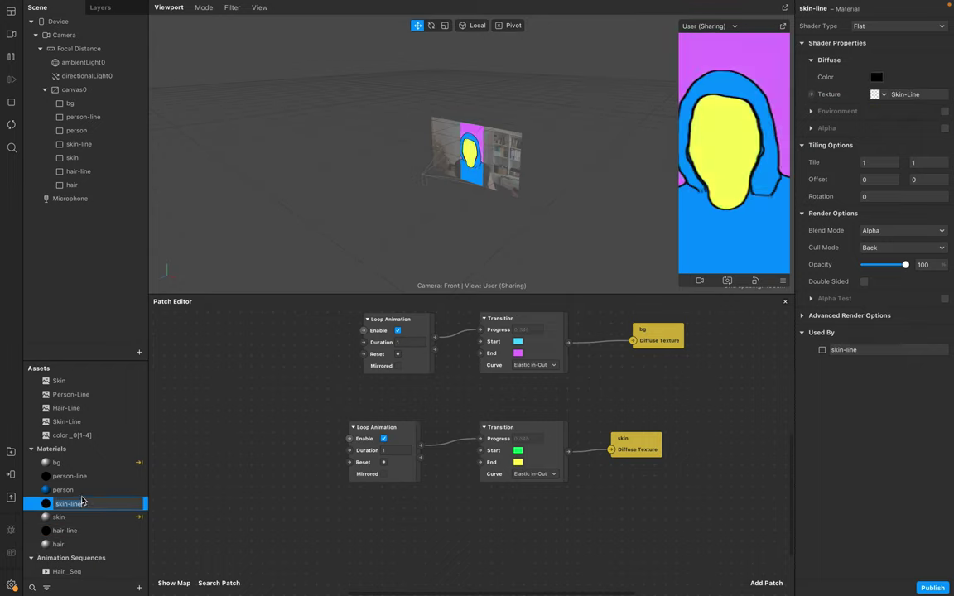
left_click(88, 491)
left_click(876, 77)
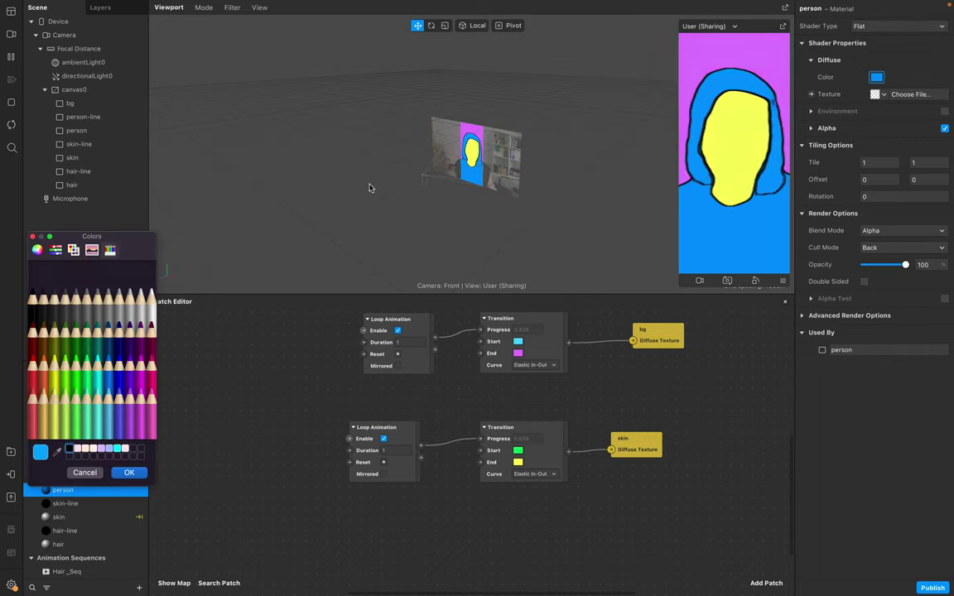
left_click(150, 313)
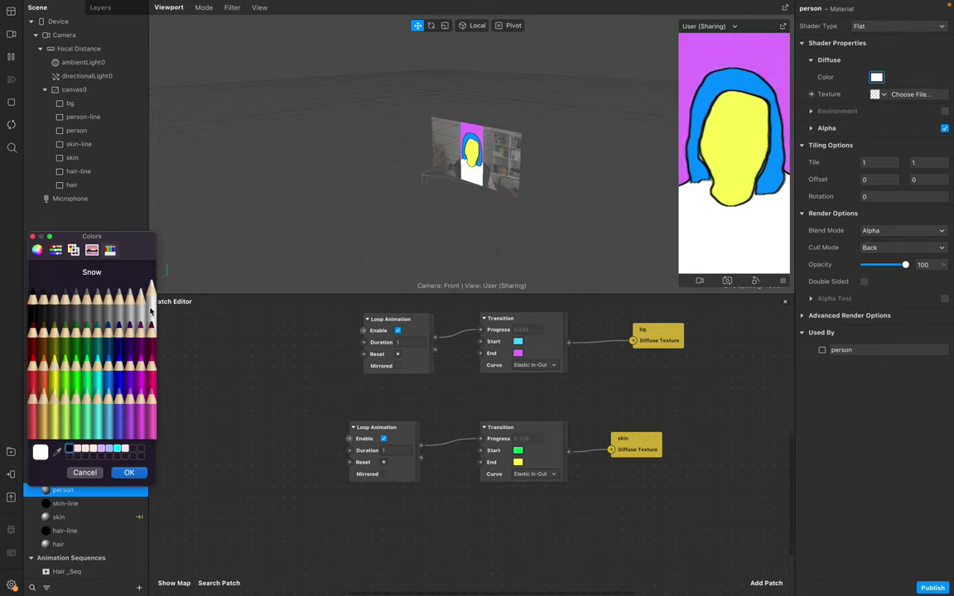
left_click(130, 472)
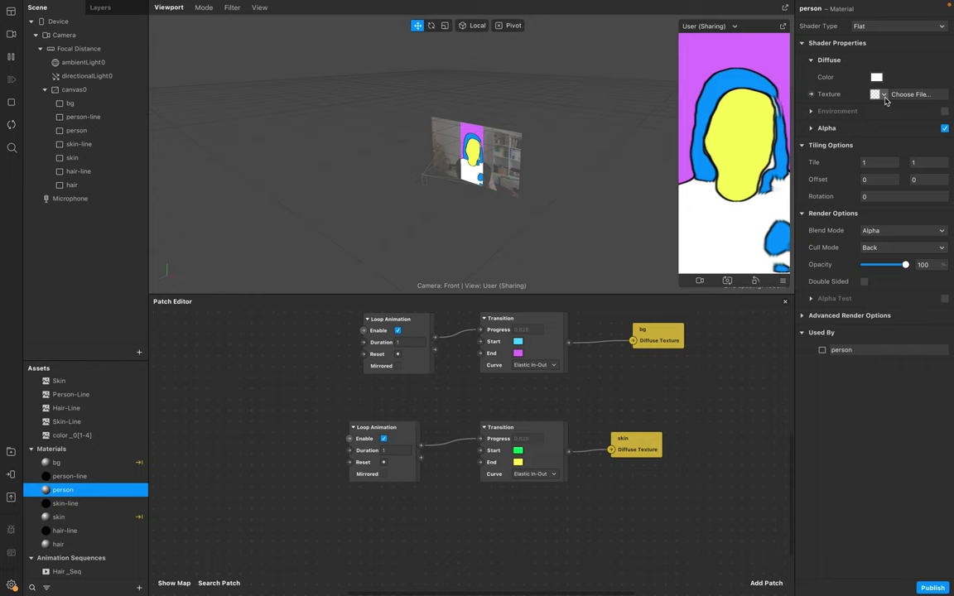
Step: Give the person material a new animation sequence texture named Person_Seq
left_click(899, 96)
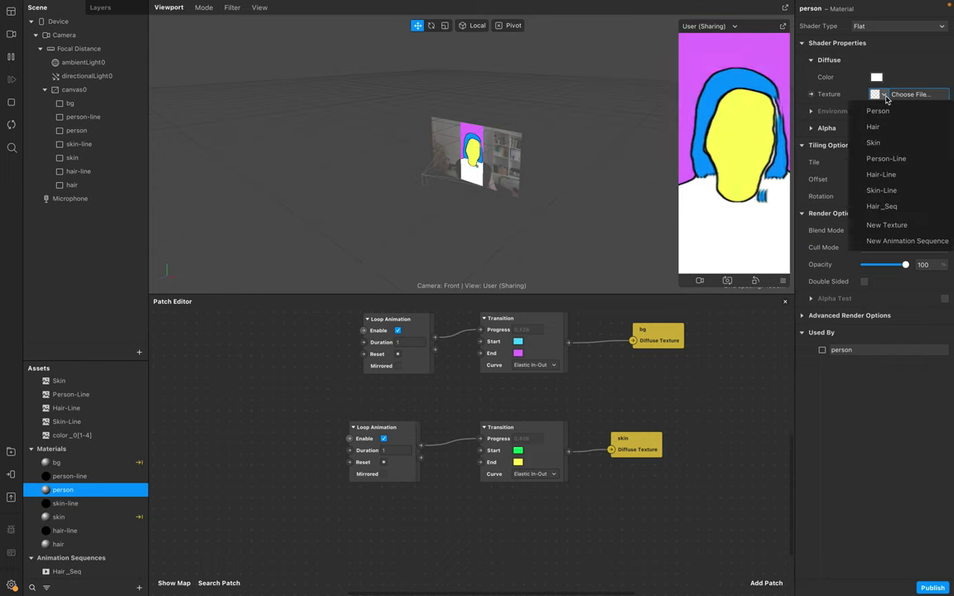
left_click(882, 241)
double_click(78, 573)
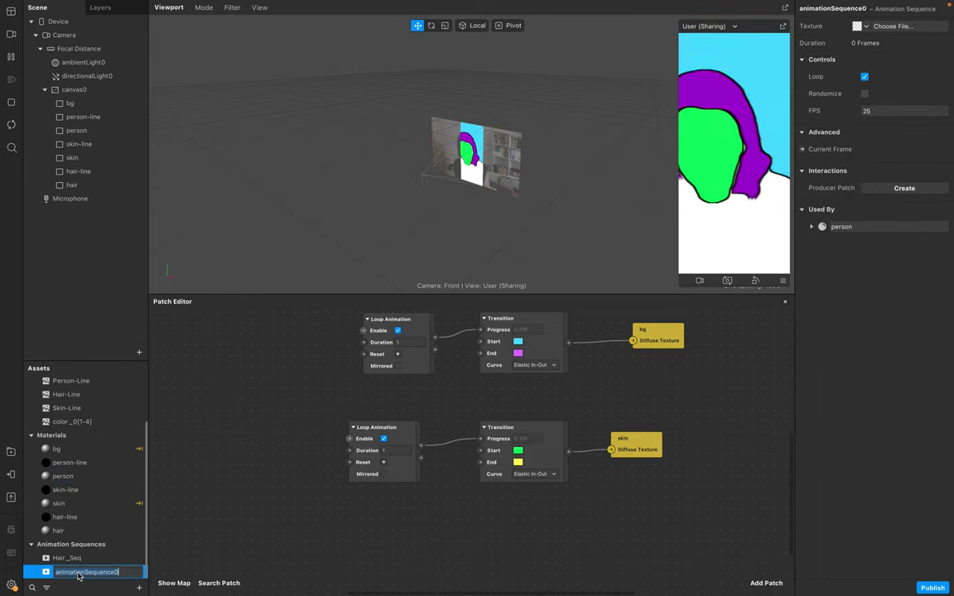
type("Person")
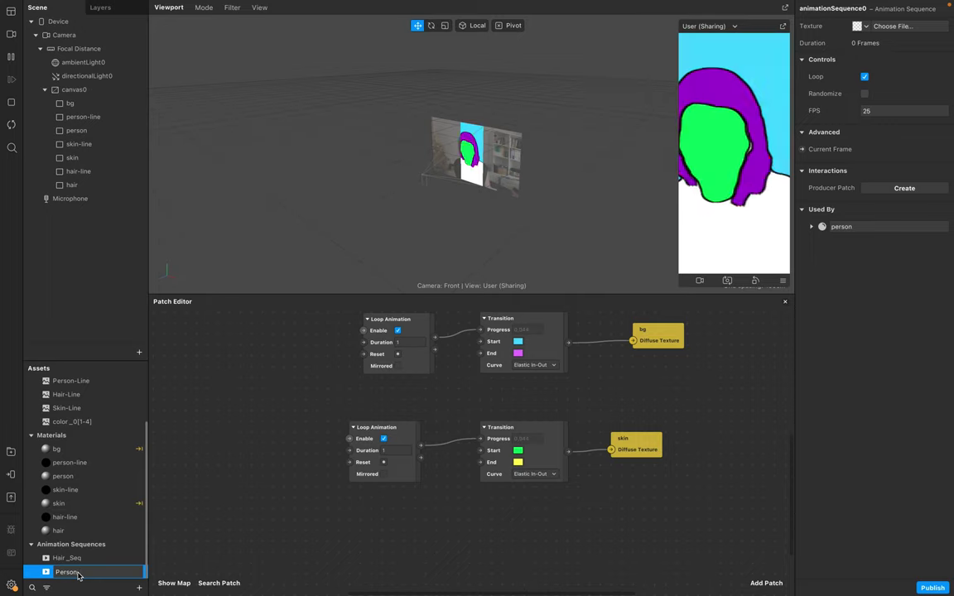
type("_Seq")
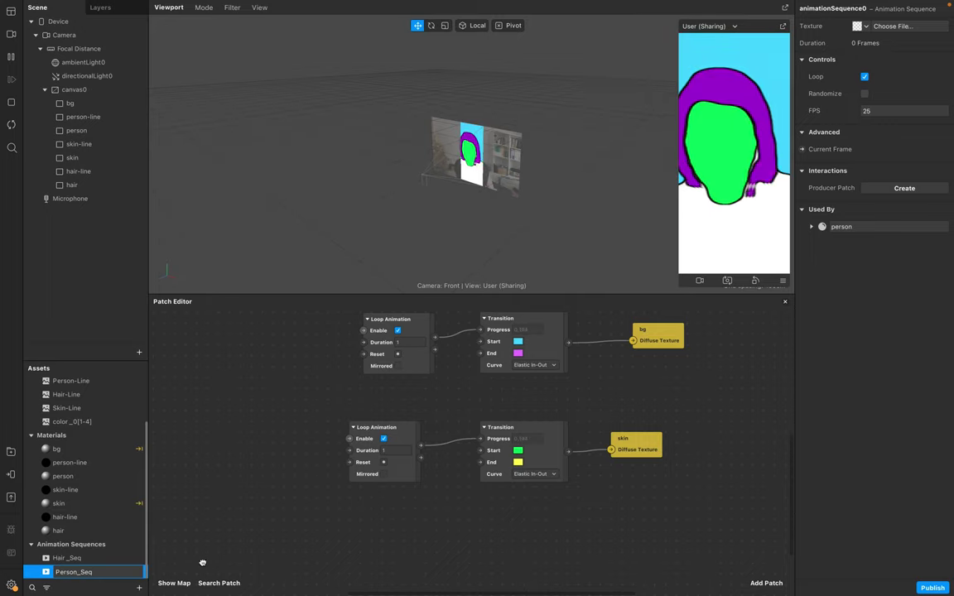
key("Return")
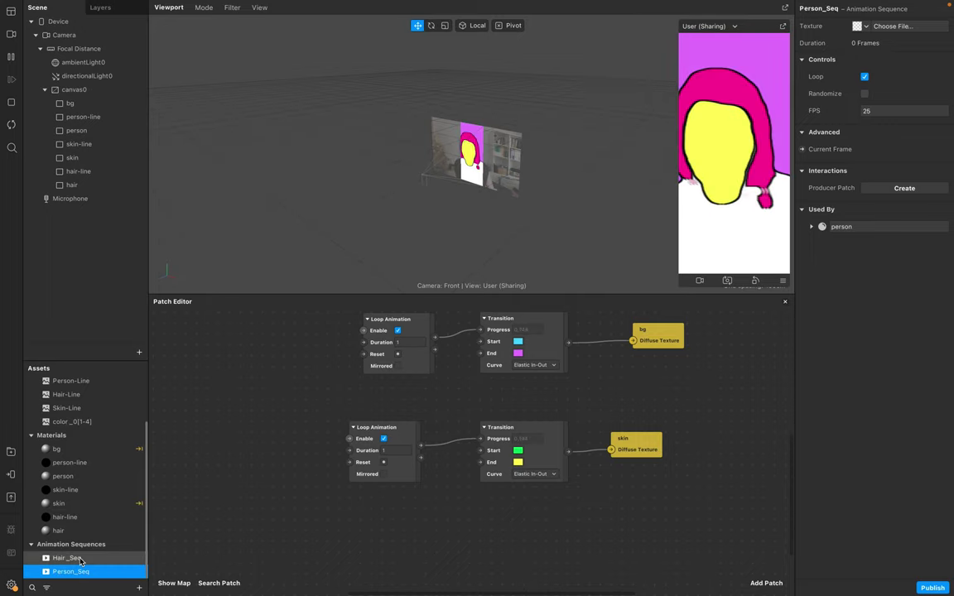
Step: Load color_02 through color_06.png as Person_Seq's frames
left_click(885, 27)
left_click(265, 97)
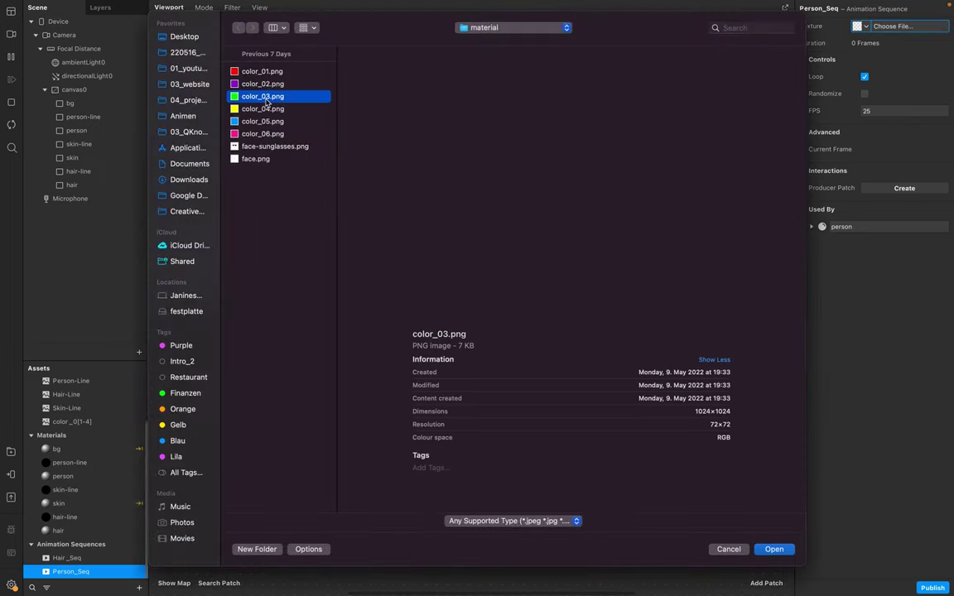
left_click(240, 108, "shift")
left_click(270, 84)
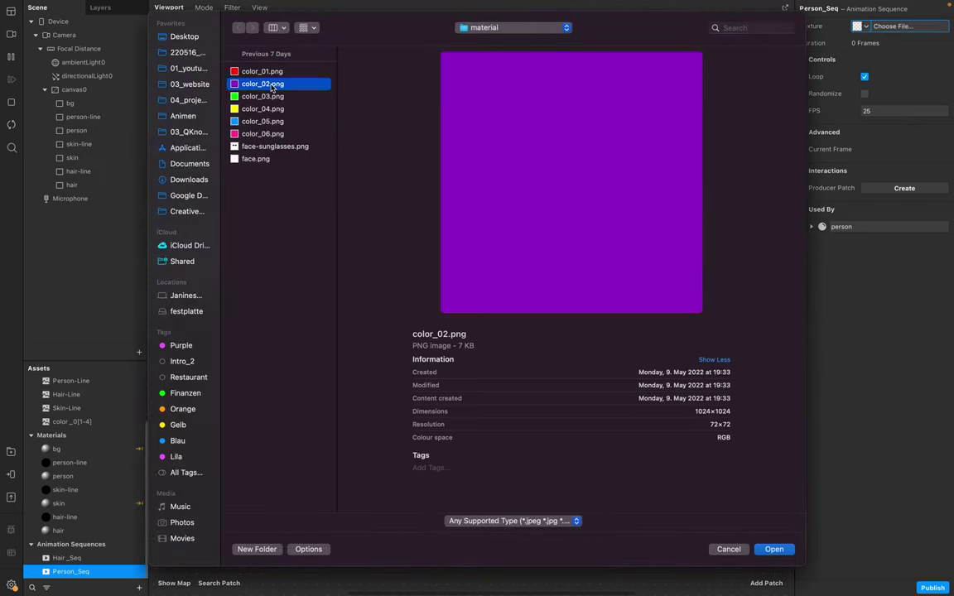
left_click(272, 136, "shift")
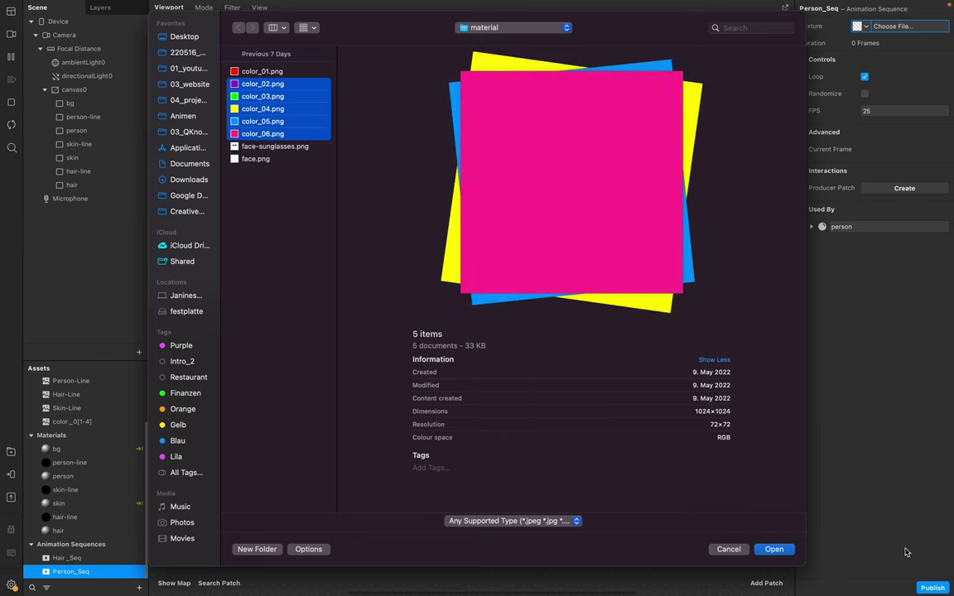
left_click(773, 550)
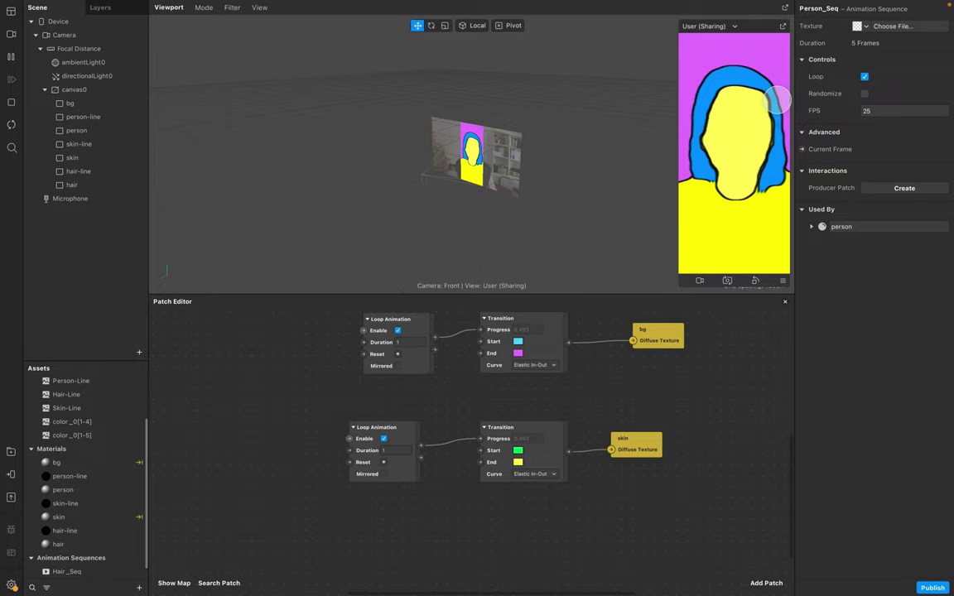
Step: Set Person_Seq's frame rate to 6 FPS
left_click(866, 111)
key("Return")
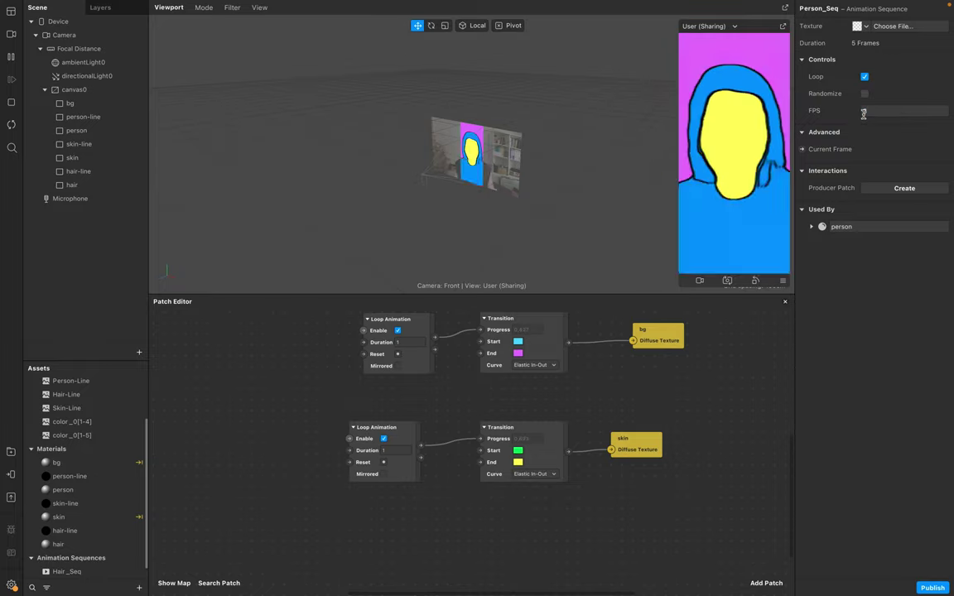
left_click(877, 111)
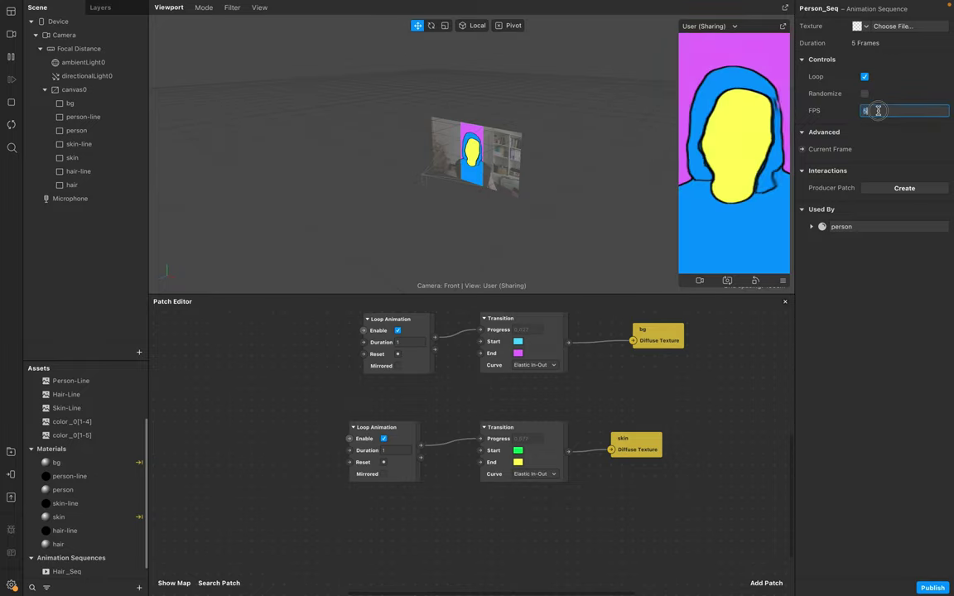
double_click(878, 110)
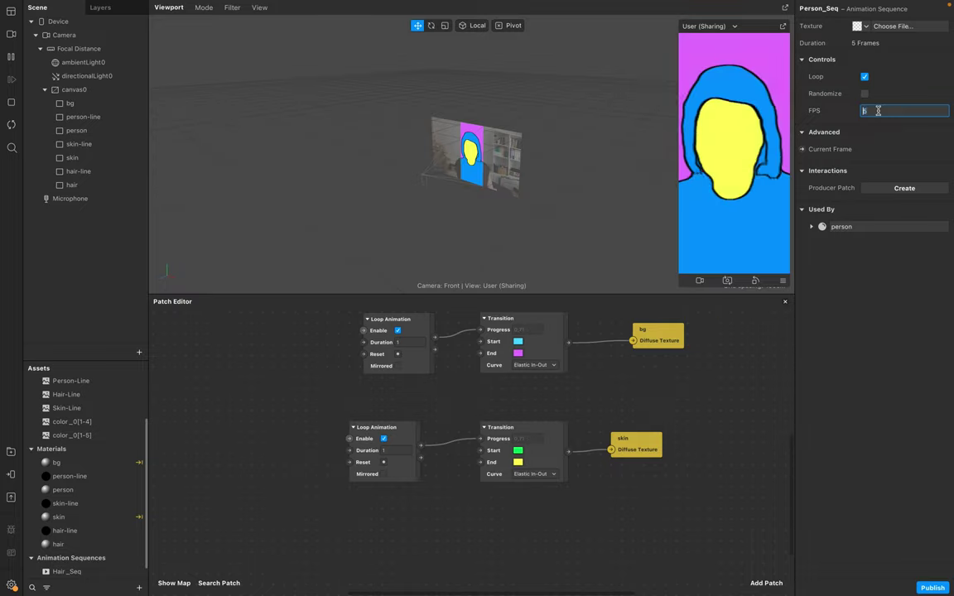
key("Return")
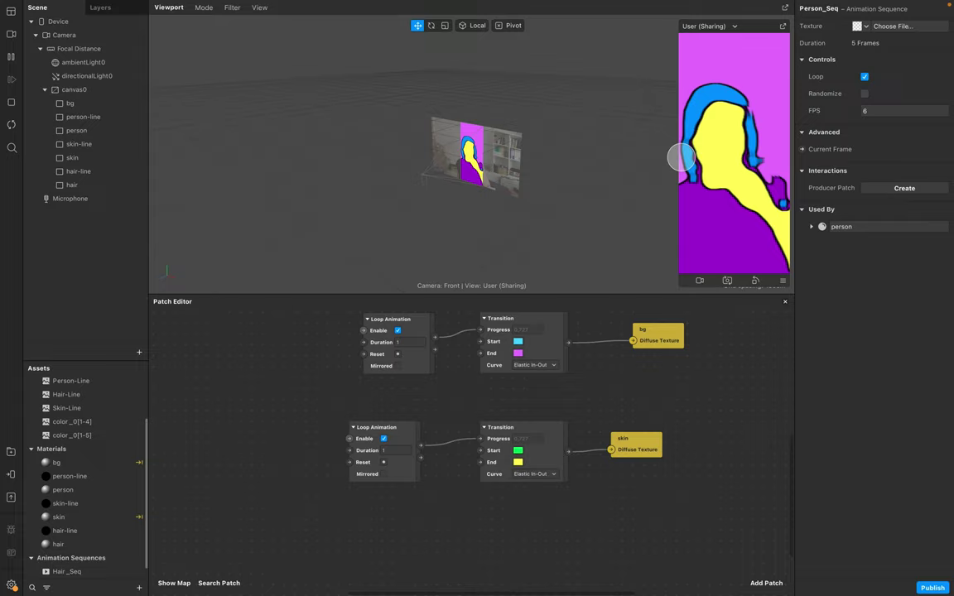
Step: Insert a face mesh with a face tracker, give it a new material, and close its eye openings
left_click(139, 352)
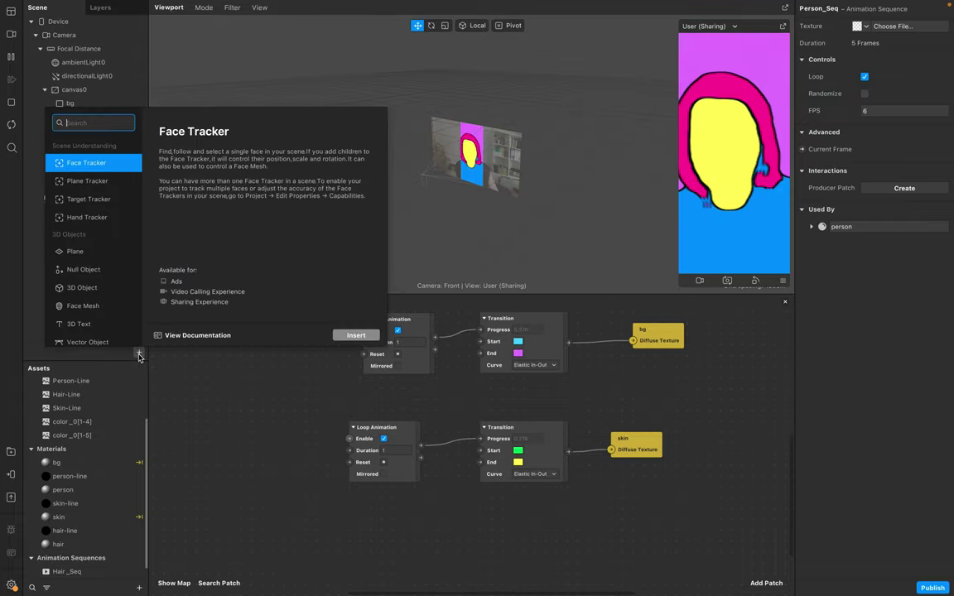
left_click(83, 307)
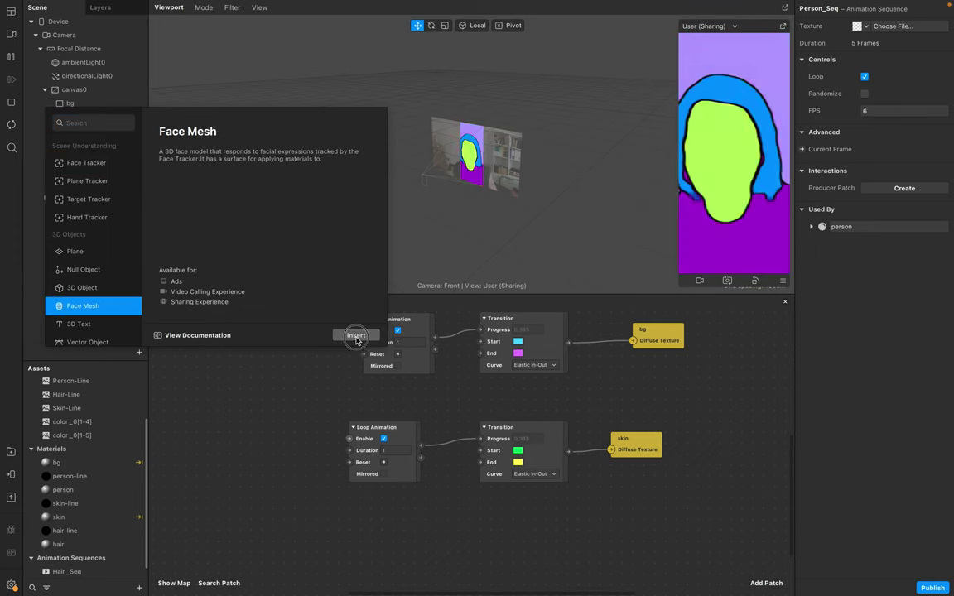
left_click(352, 335)
left_click(945, 240)
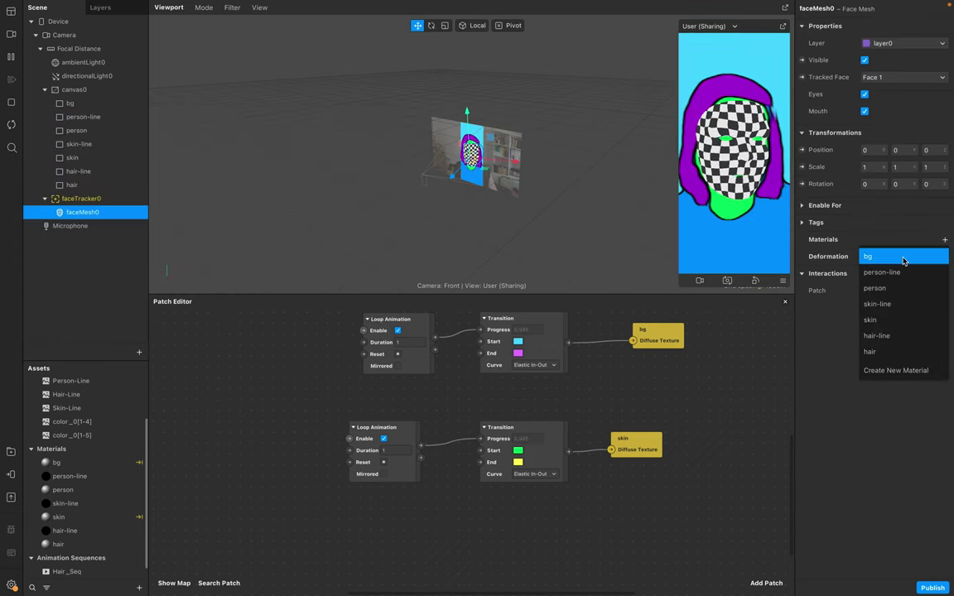
left_click(889, 373)
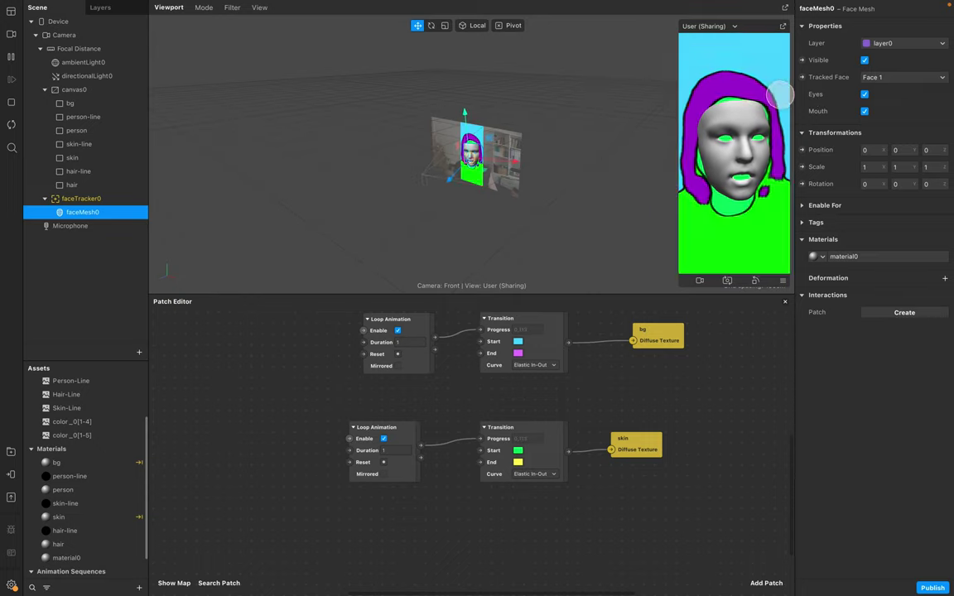
left_click(865, 94)
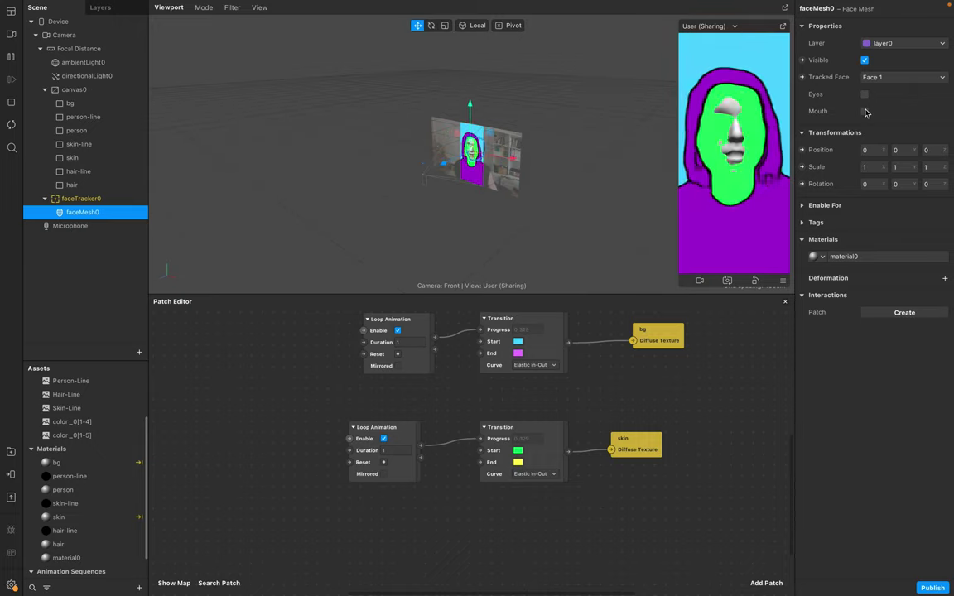
left_click(844, 256)
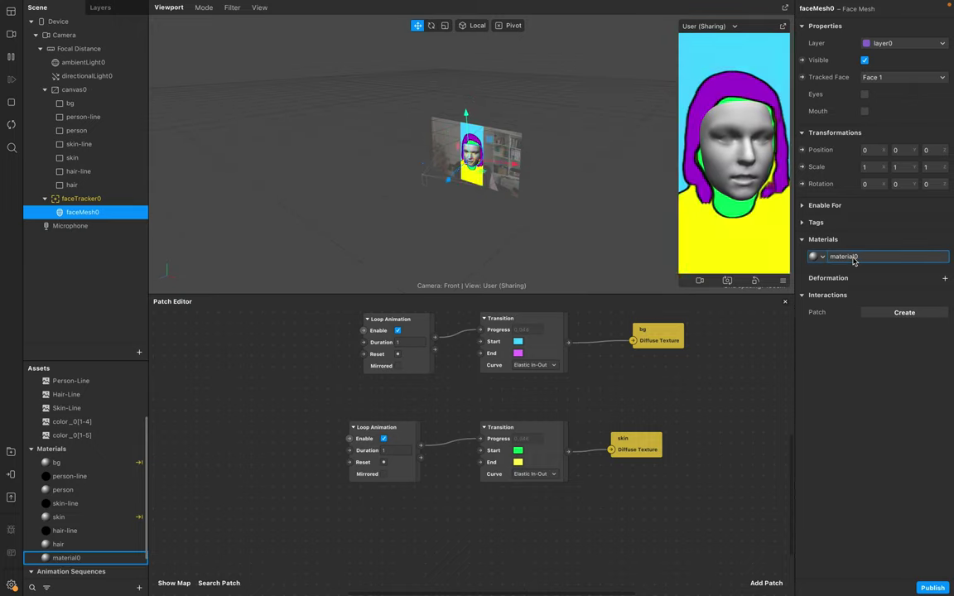
Step: Rename material0 and faceMesh0 both to 'face'
double_click(822, 10)
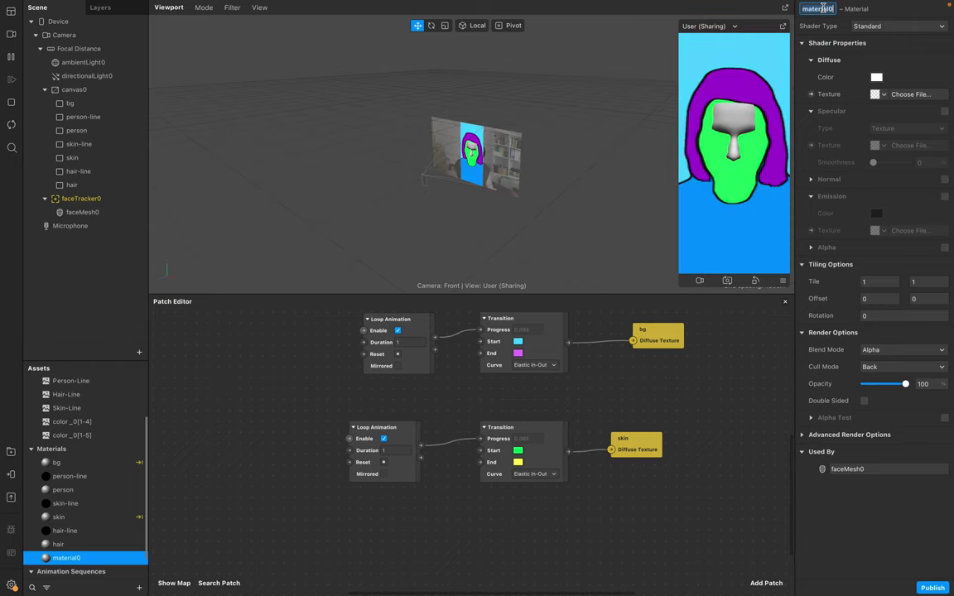
type("face")
key("Return")
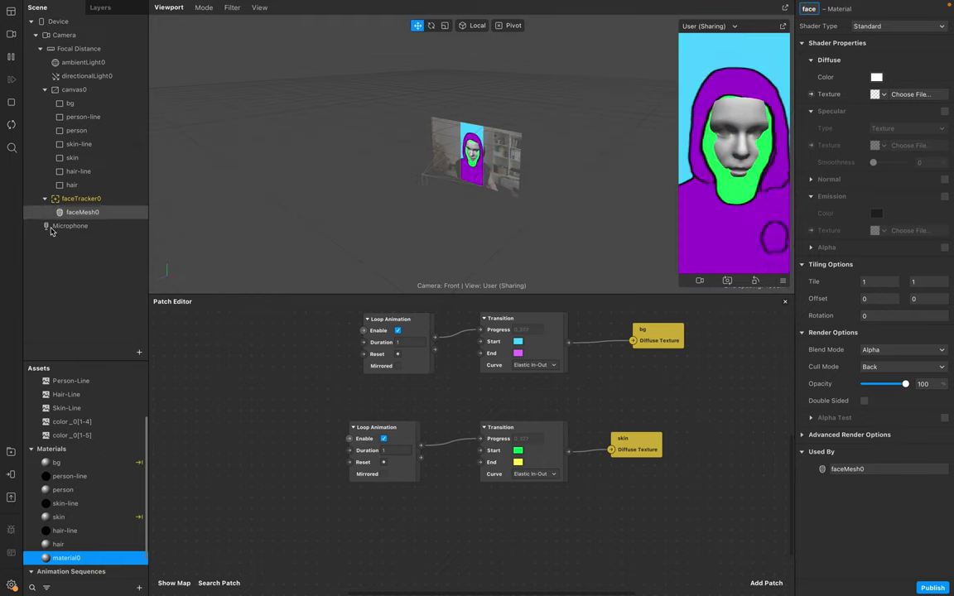
left_click(83, 212)
double_click(105, 214)
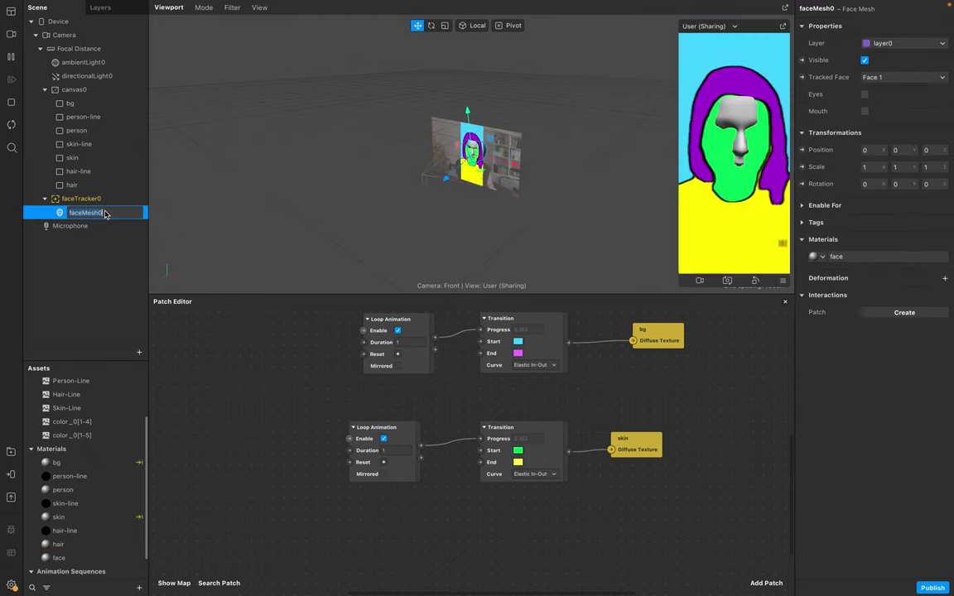
type("face")
key("Return")
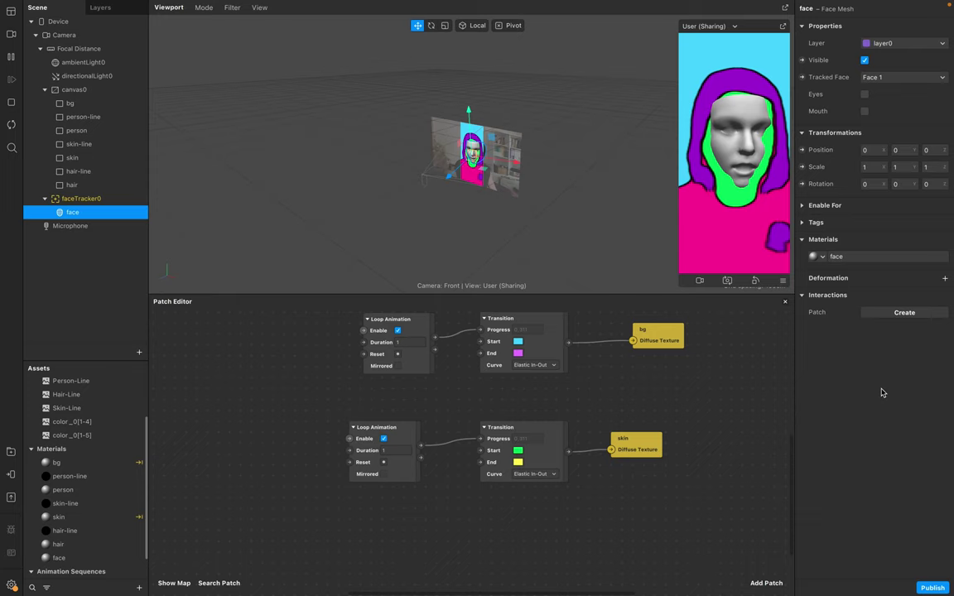
Step: Switch the face material to the Flat shader and turn off Use Depth Test
left_click(870, 260)
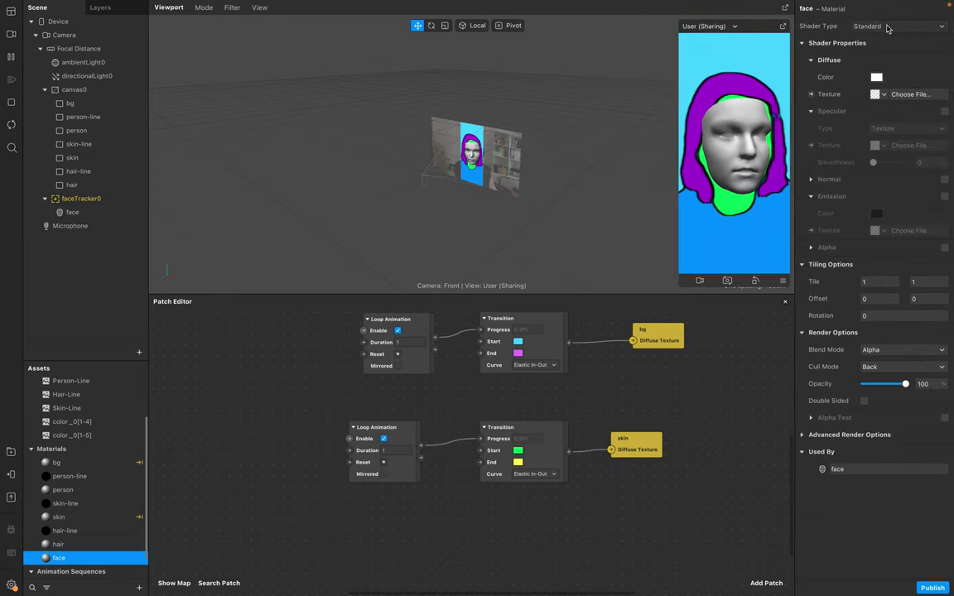
left_click(888, 26)
left_click(872, 27)
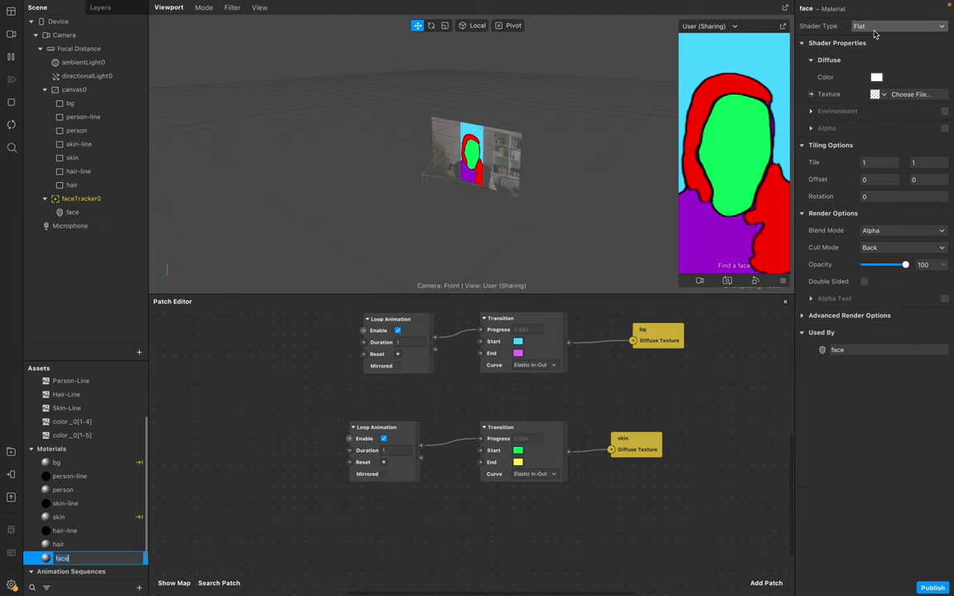
left_click(802, 316)
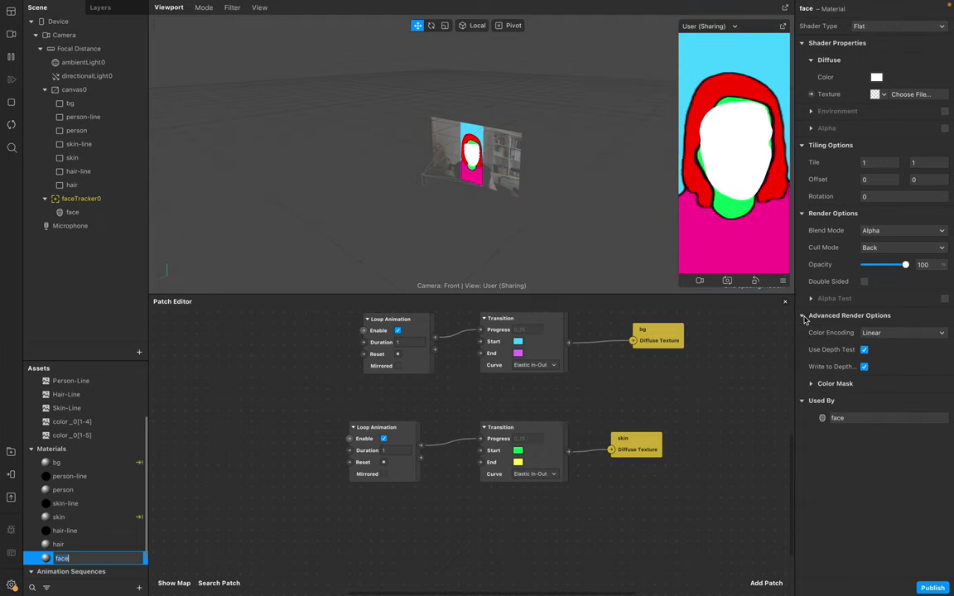
left_click(864, 349)
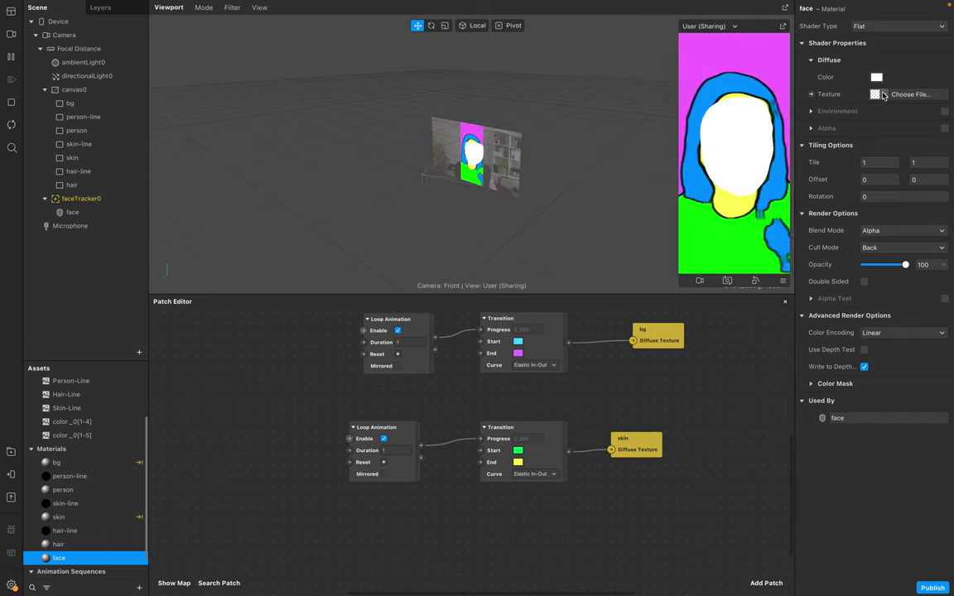
Step: Locate face.png for the face texture, then show the faceMesh layer of face.psd in Photoshop
left_click(902, 94)
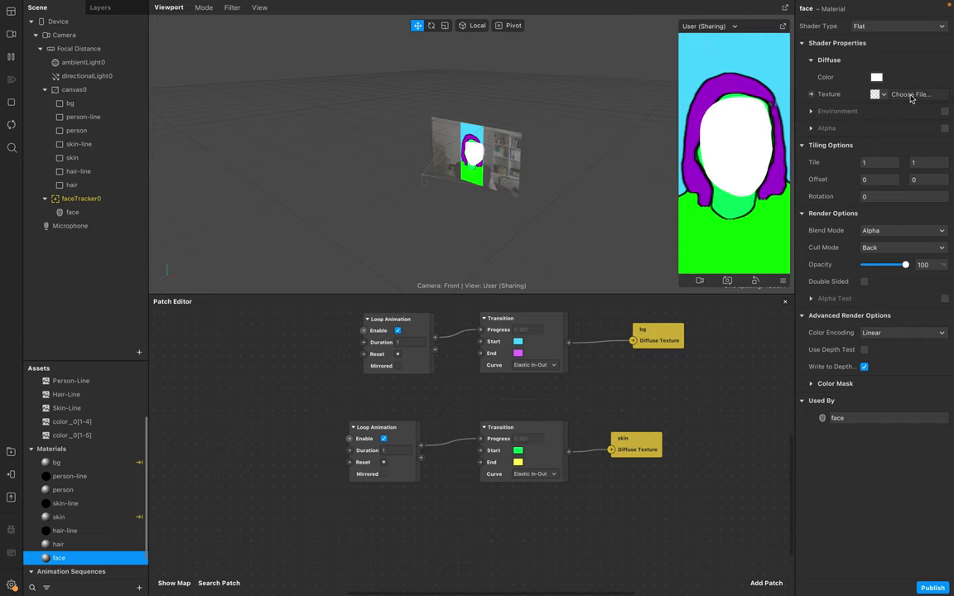
left_click(265, 146)
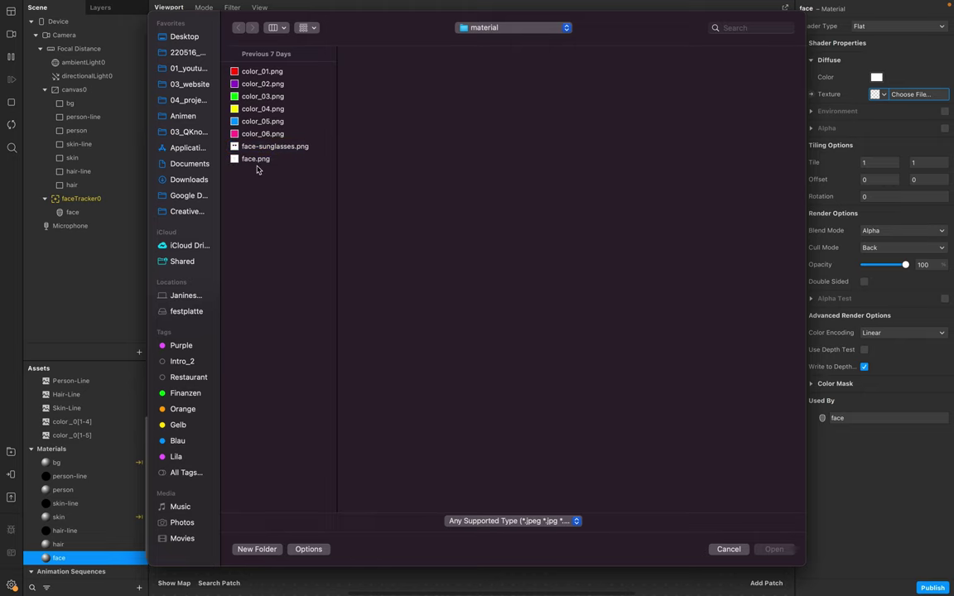
left_click(261, 161)
key("space")
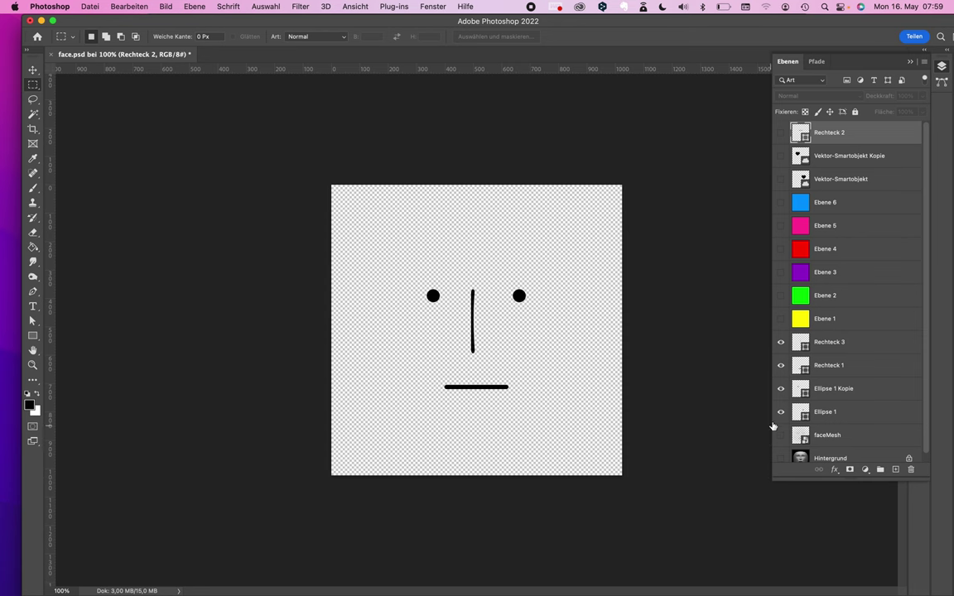
scroll(774, 426, "down", 1)
left_click(780, 428)
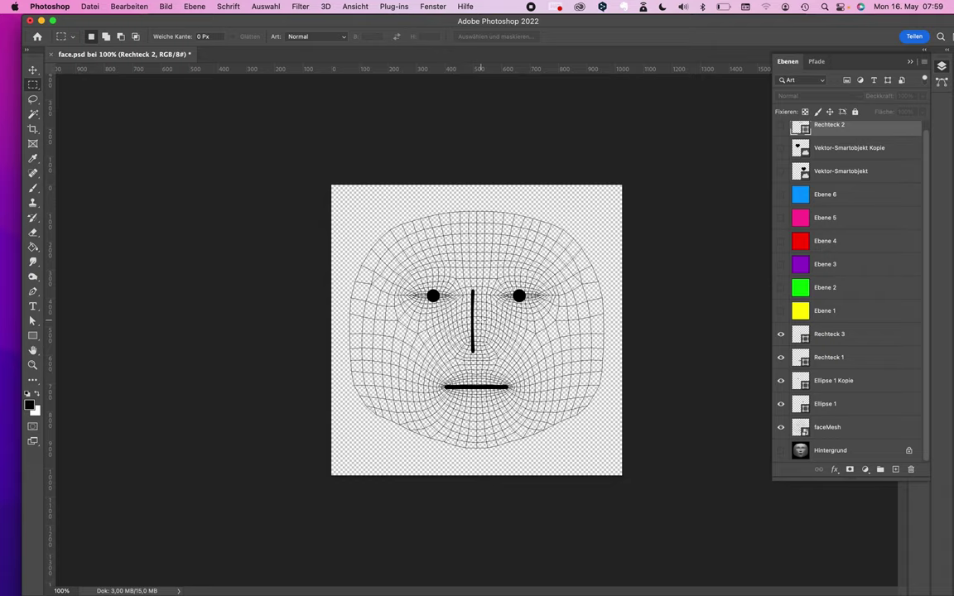
Step: Hide the Hintergrund photo and faceMesh layers, leaving only the drawn eyes, nose and mouth
scroll(481, 321, "up", 5, "alt")
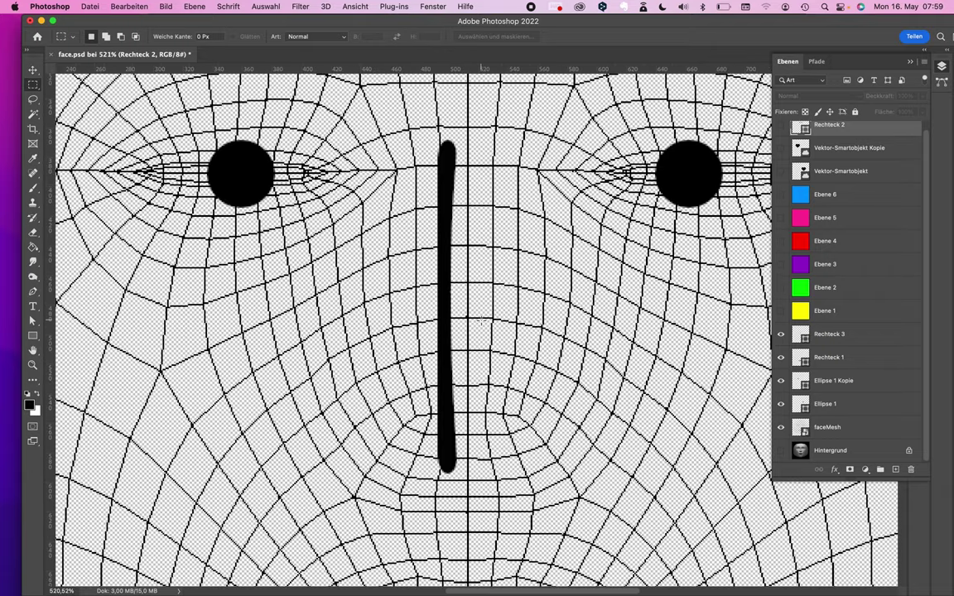
left_click(780, 451)
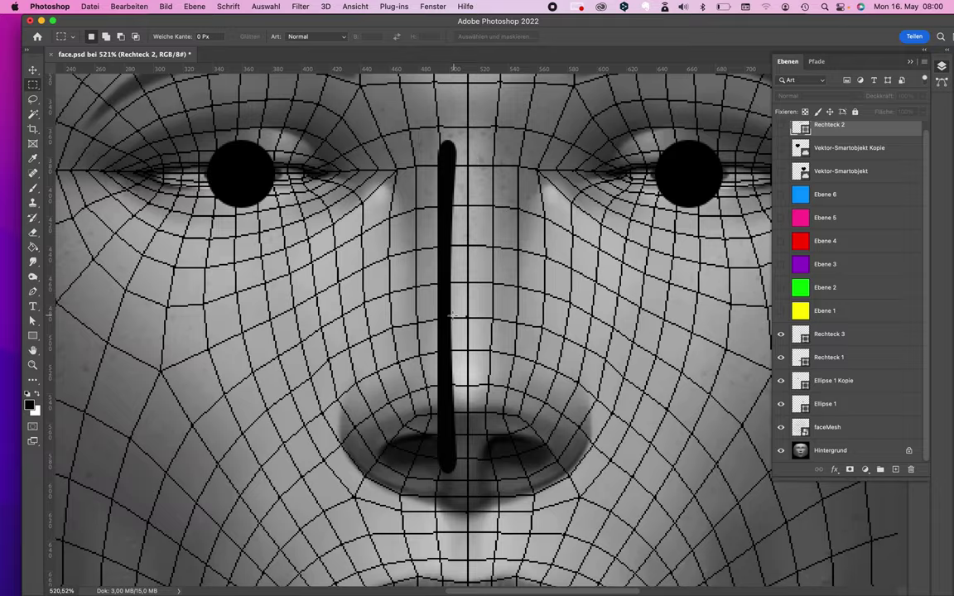
scroll(447, 315, "down", 10)
scroll(450, 313, "down", 3)
scroll(450, 251, "up", 2)
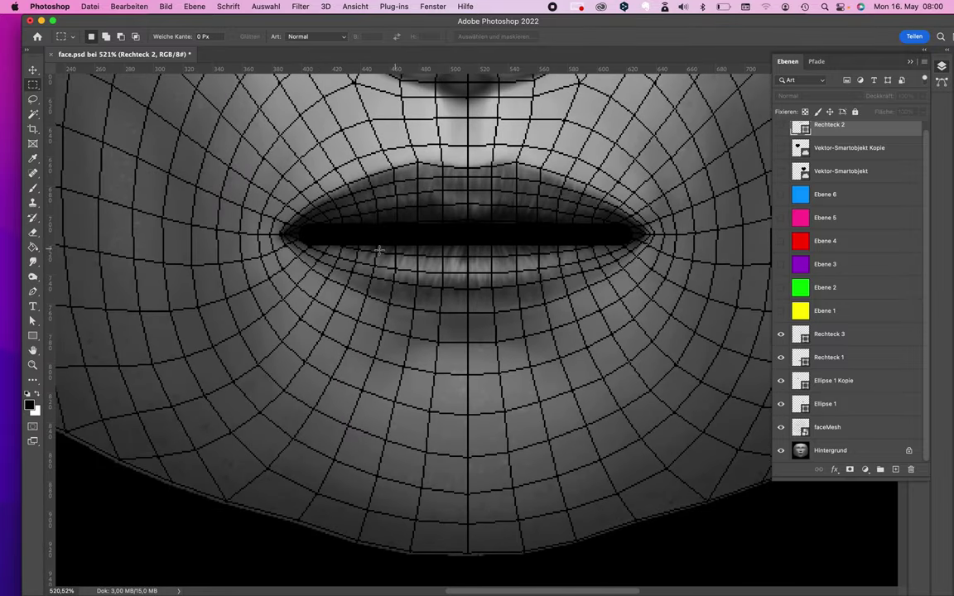
left_click(781, 451)
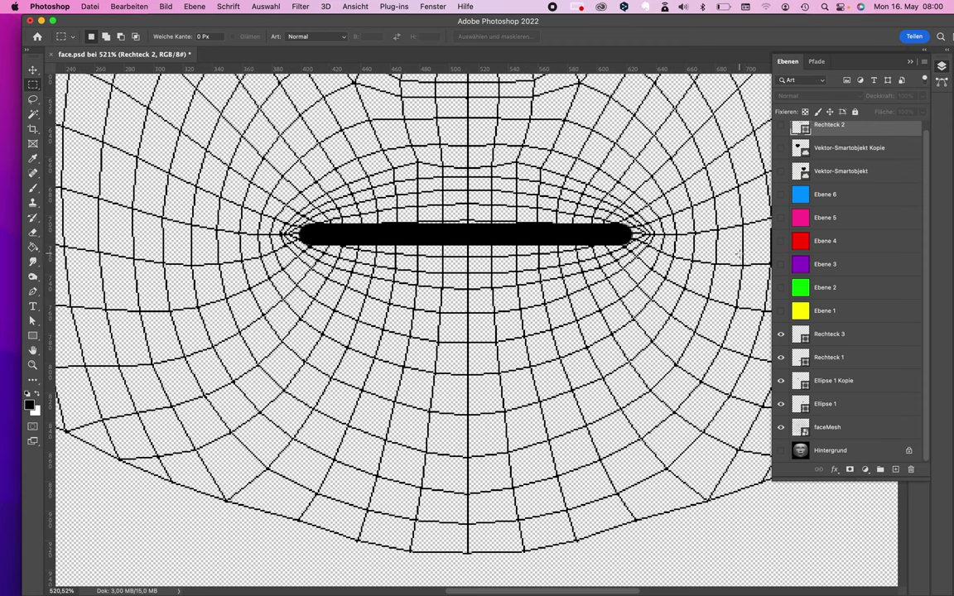
scroll(495, 247, "up", 10)
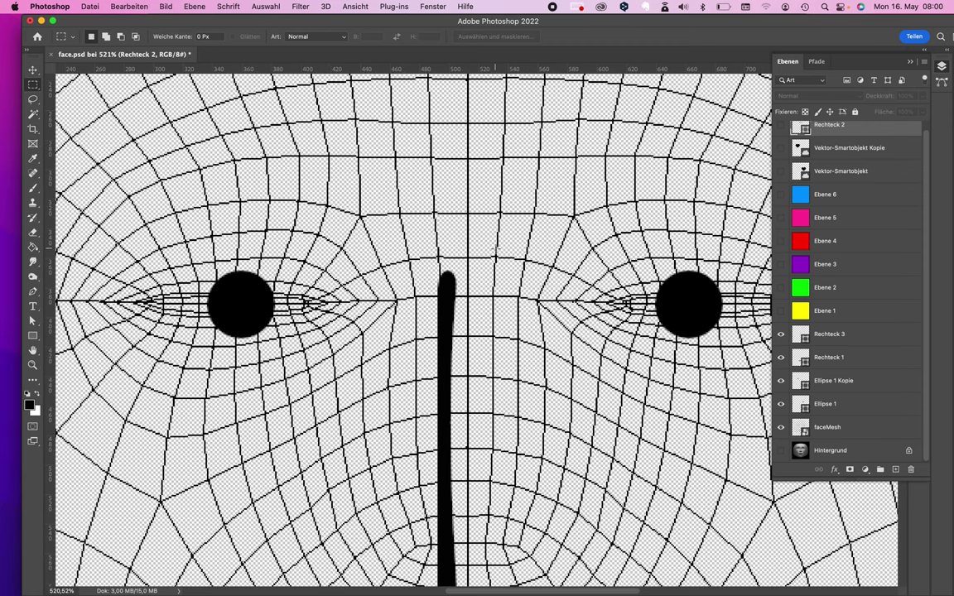
left_click(781, 427)
scroll(679, 410, "down", 5)
scroll(670, 414, "right", 2)
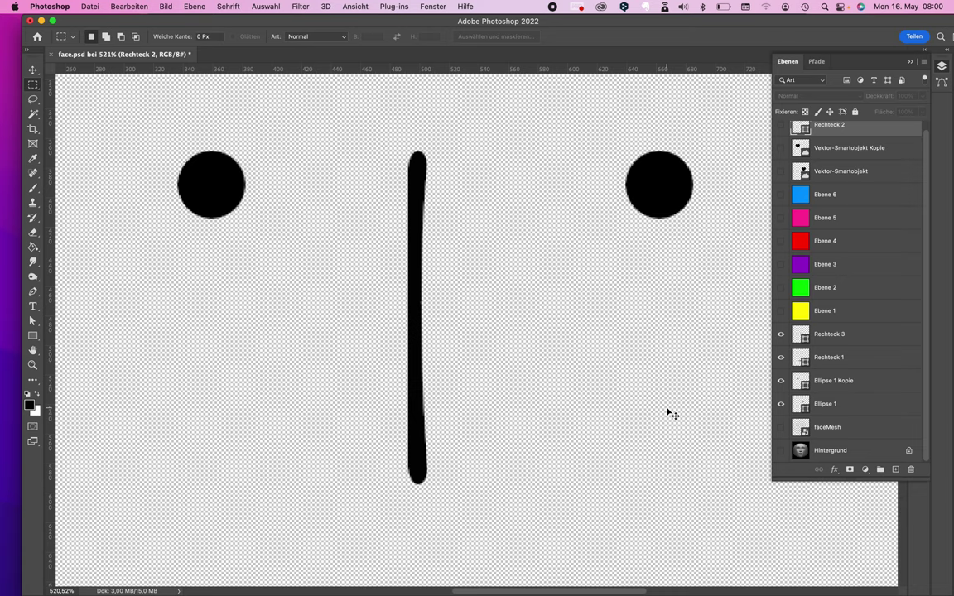
scroll(669, 411, "right", 1)
scroll(670, 406, "down", 3, "alt")
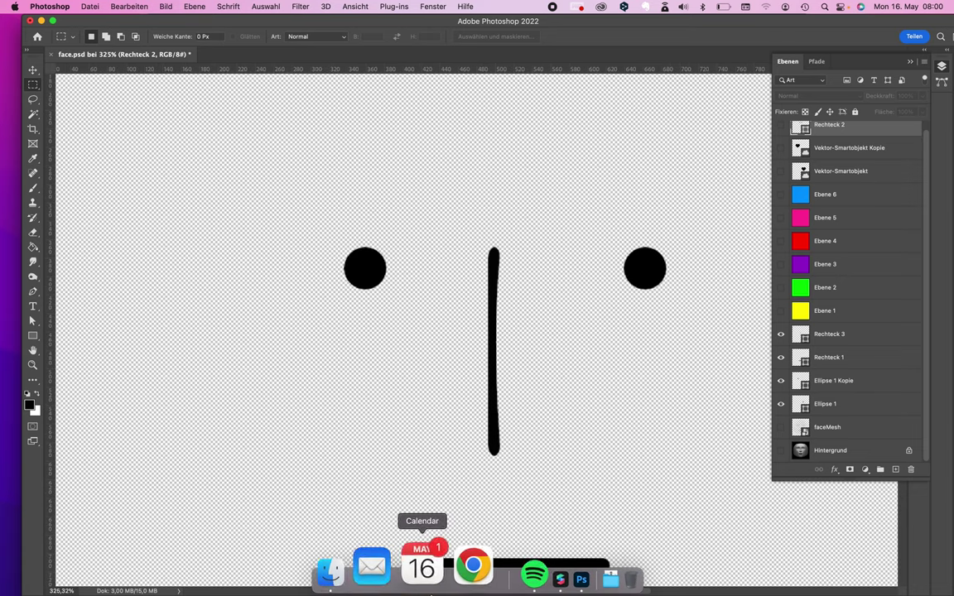
Step: Load face.png from the material folder as the face material's texture
left_click(497, 562)
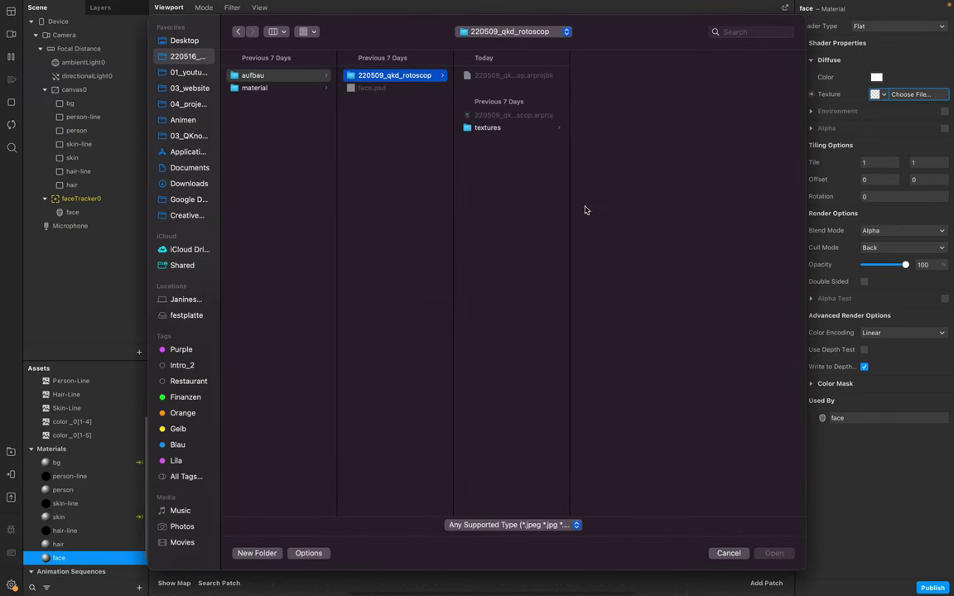
left_click(255, 87)
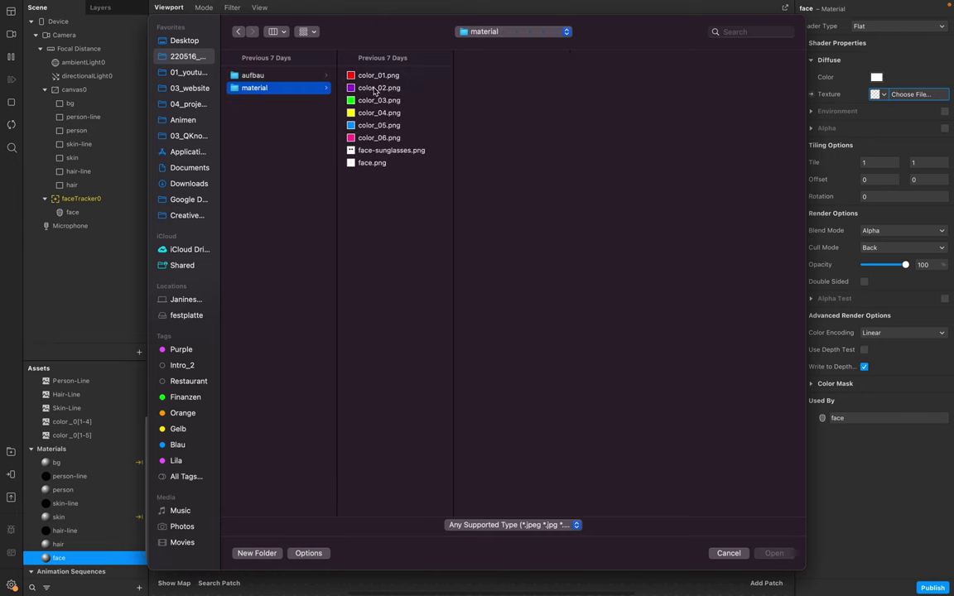
left_click(372, 162)
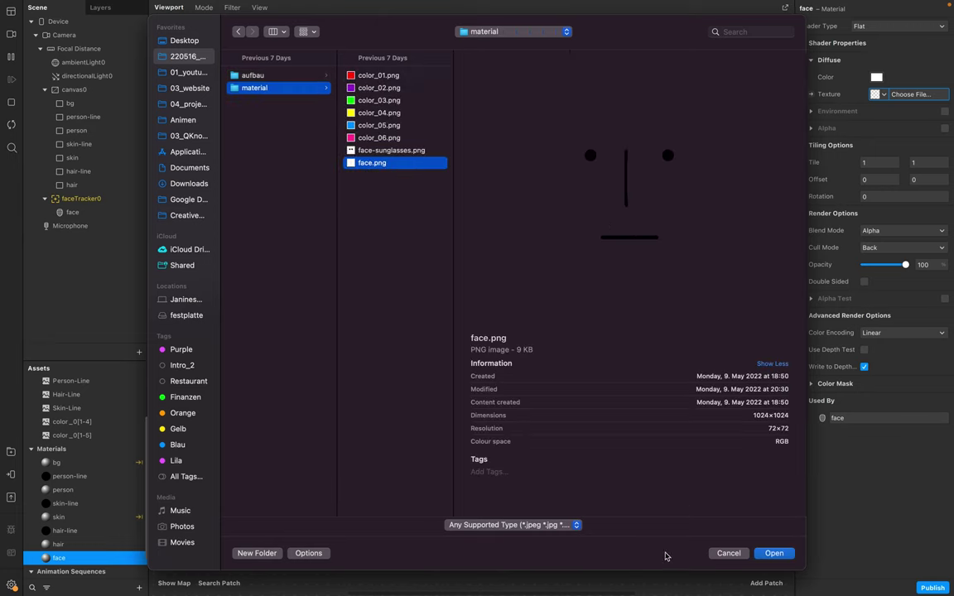
left_click(774, 554)
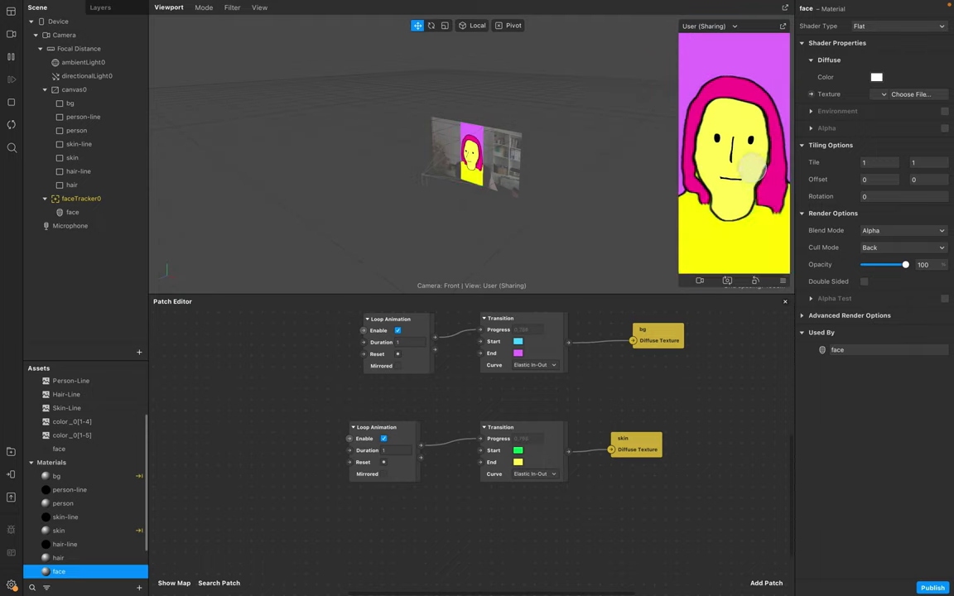
double_click(74, 212)
left_click(140, 353)
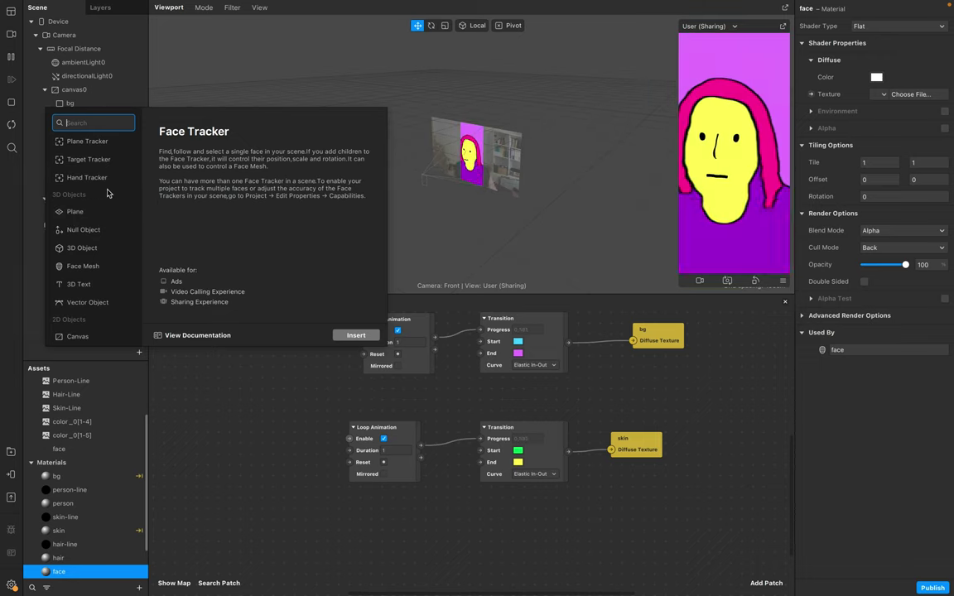
Step: Insert a plane and move plane0 under faceTracker0
left_click(73, 213)
left_click(346, 336)
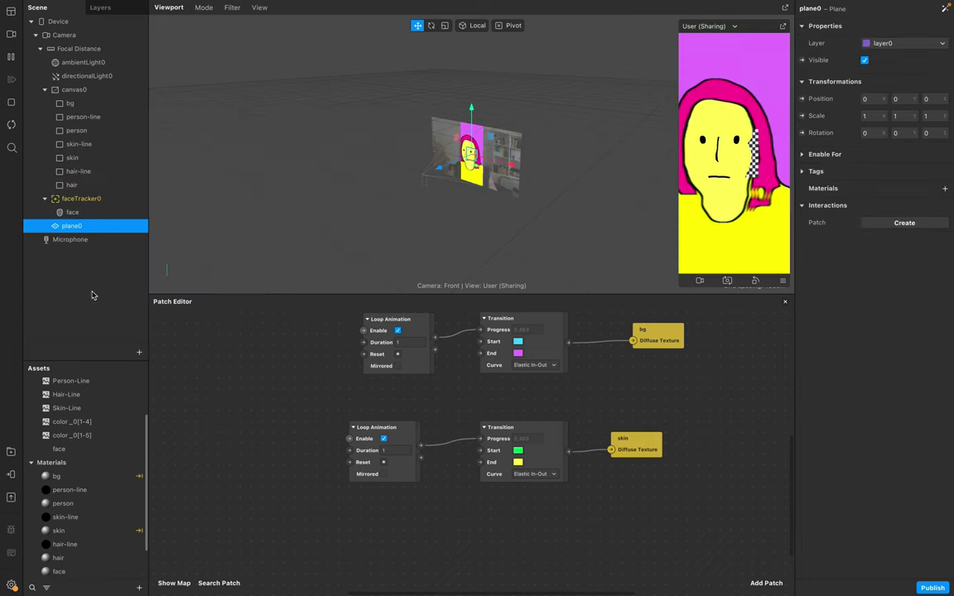
left_click(93, 296)
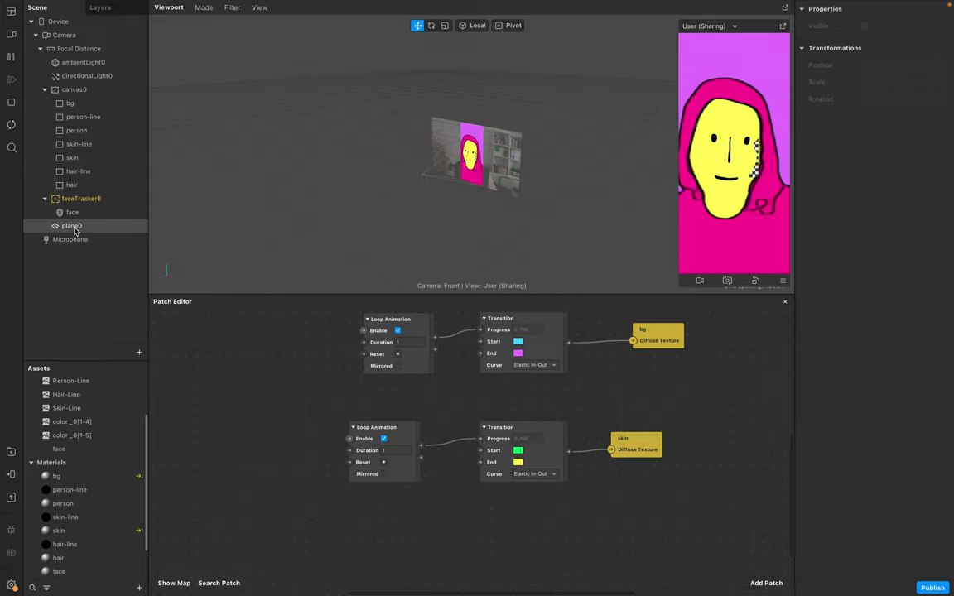
left_click_drag(73, 229, 75, 214)
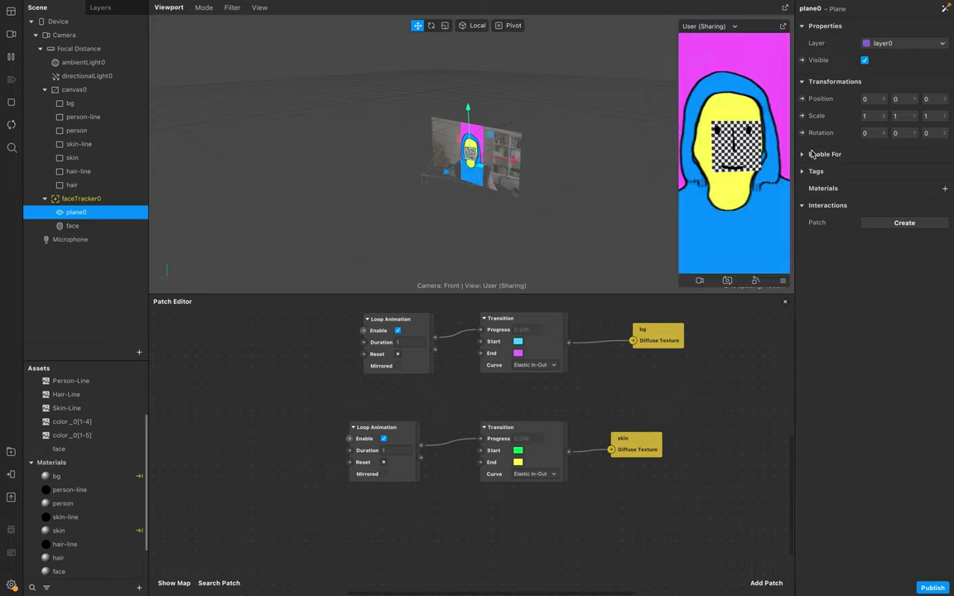
Step: Scale the plane to 2.5 in X and Y
left_click(874, 116)
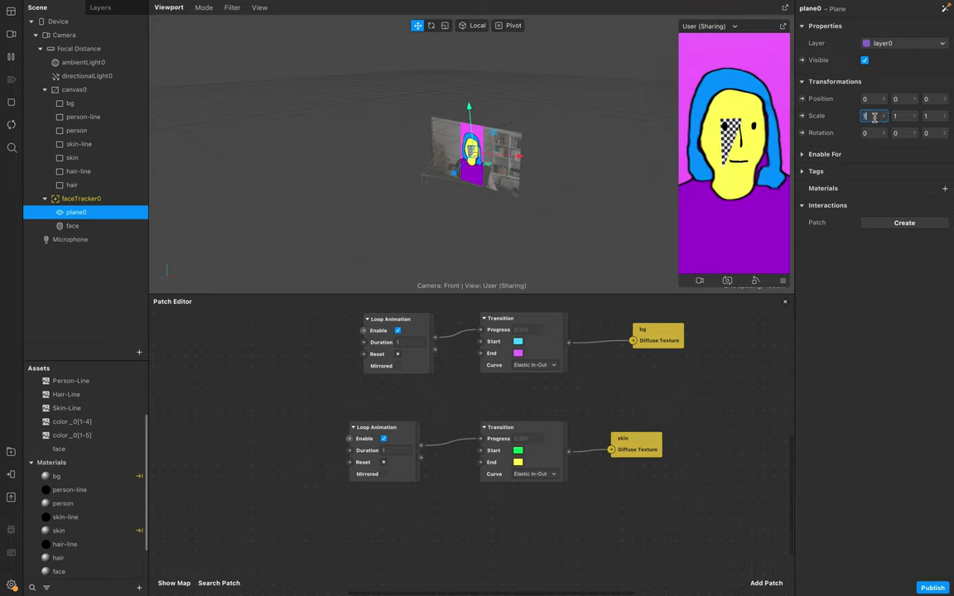
type("2")
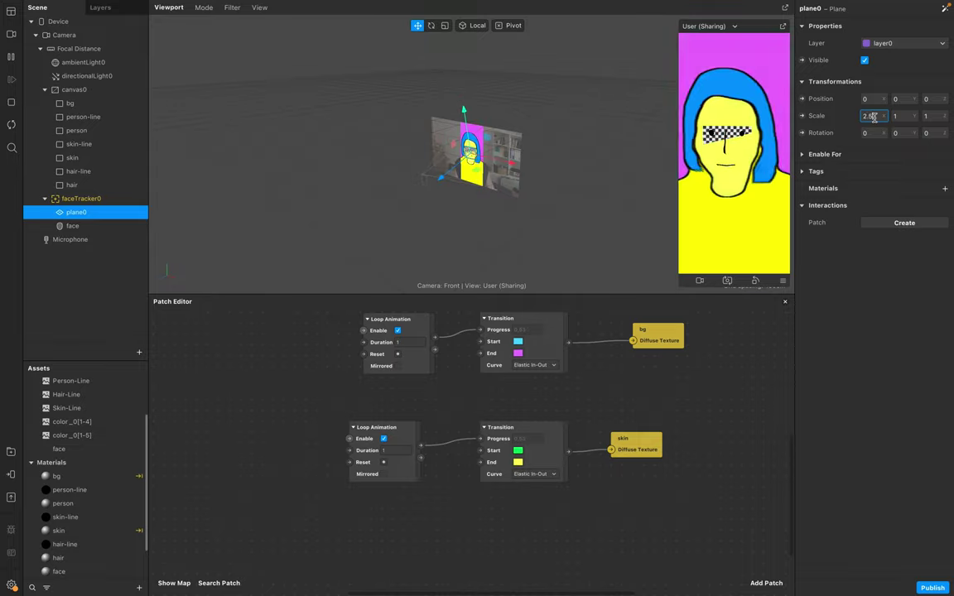
type(".5")
left_click(907, 116)
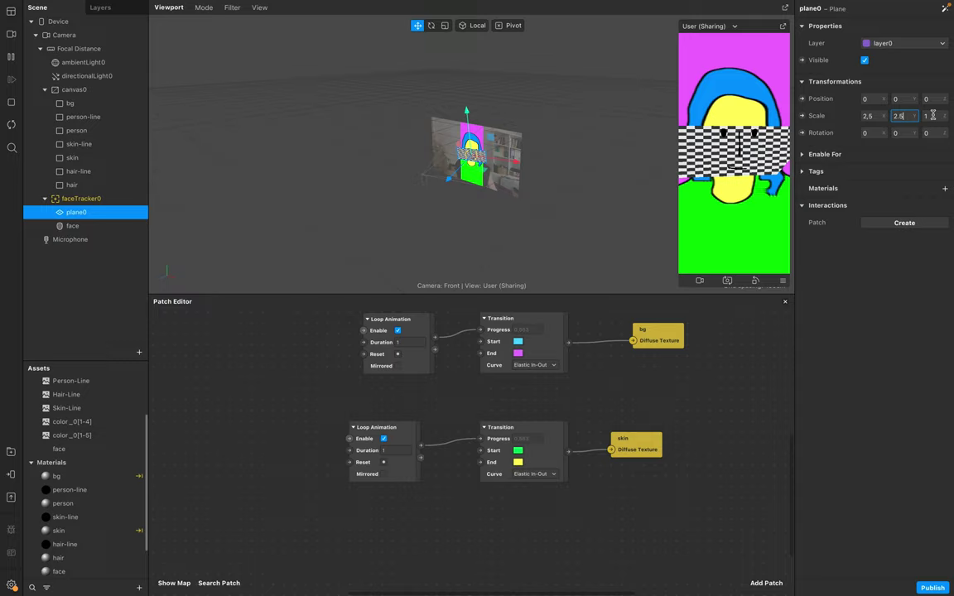
left_click(934, 116)
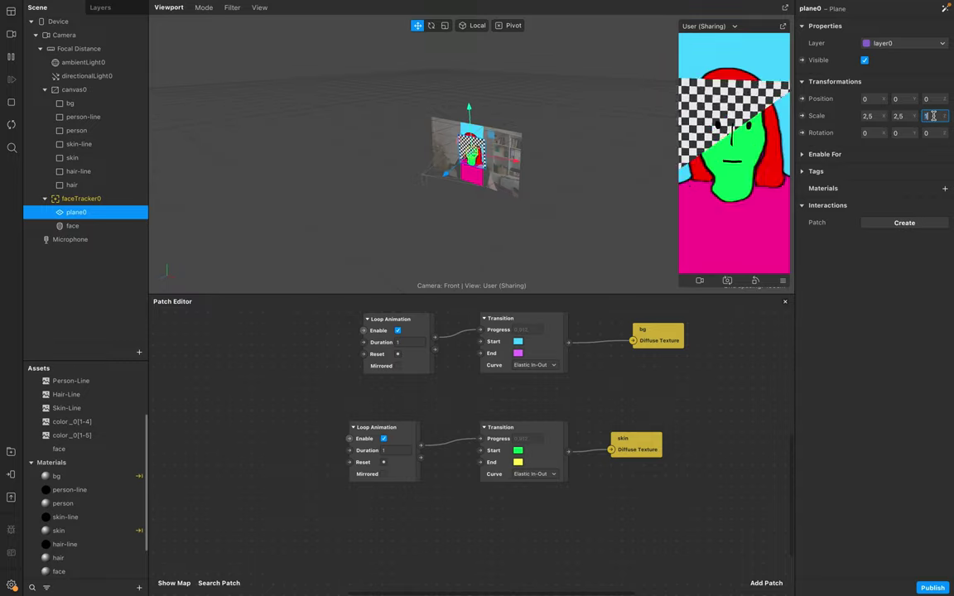
Step: Give the plane a new material and name both the plane and material 'glases'
left_click(943, 190)
left_click(848, 335)
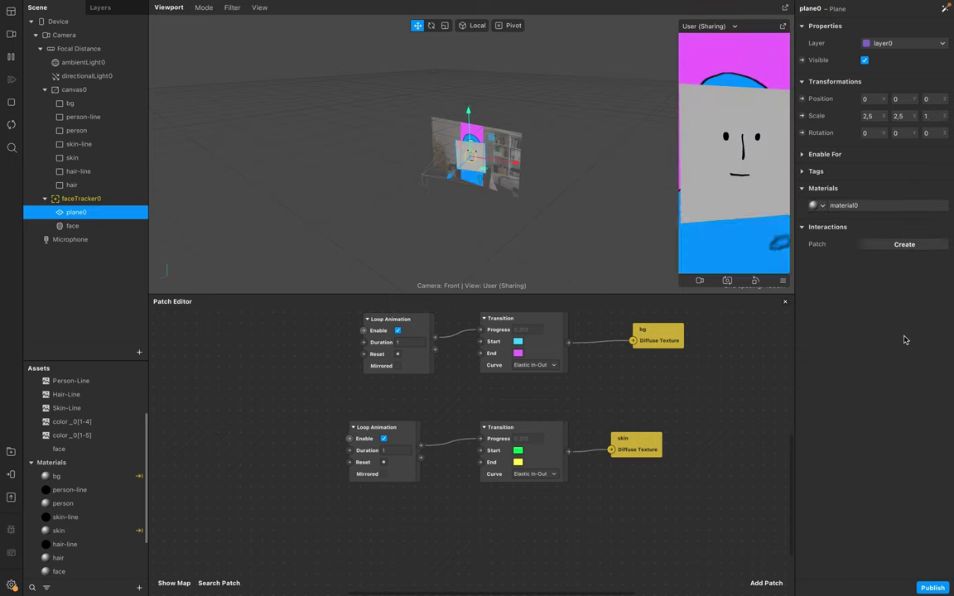
double_click(79, 213)
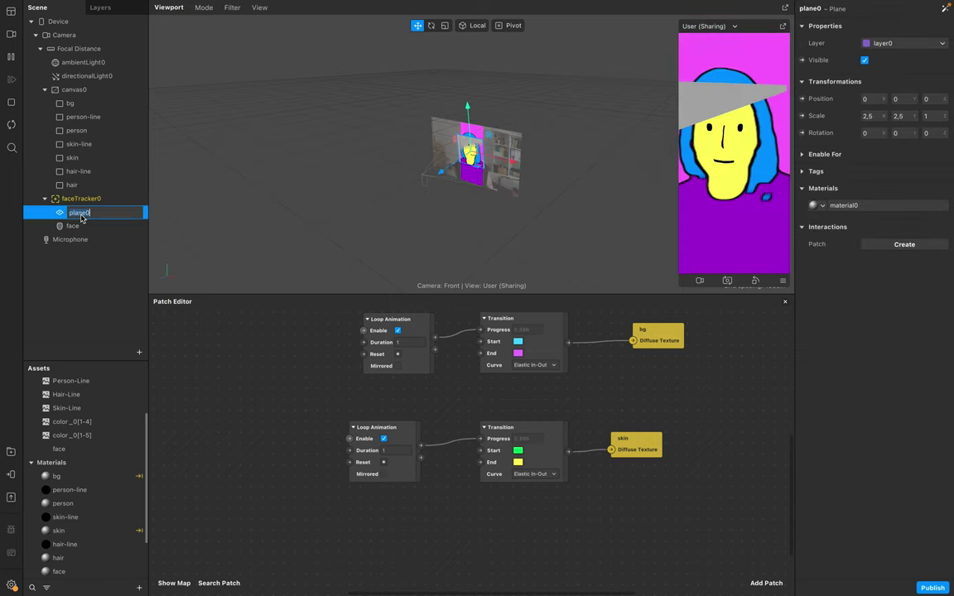
type("lases")
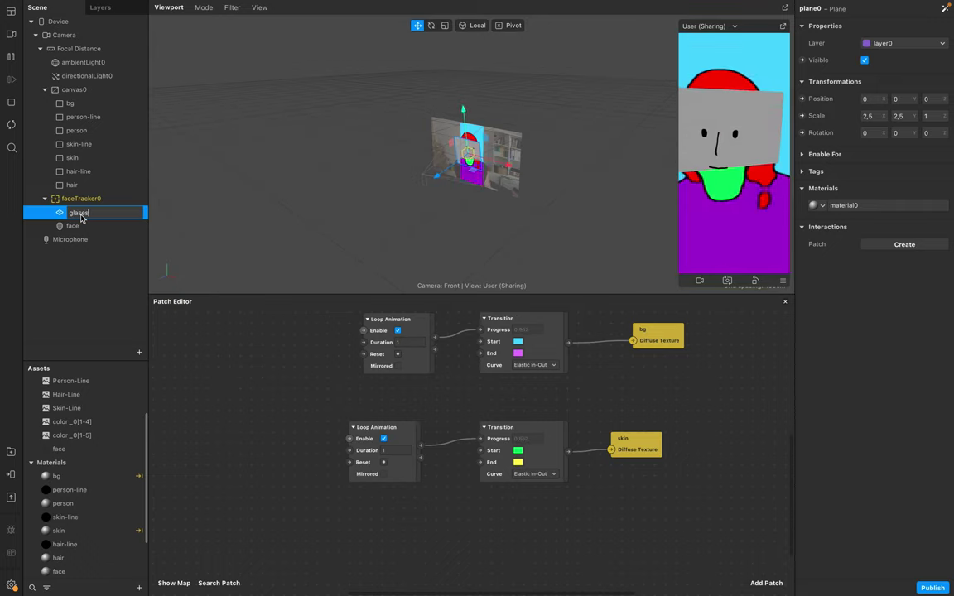
key("Return")
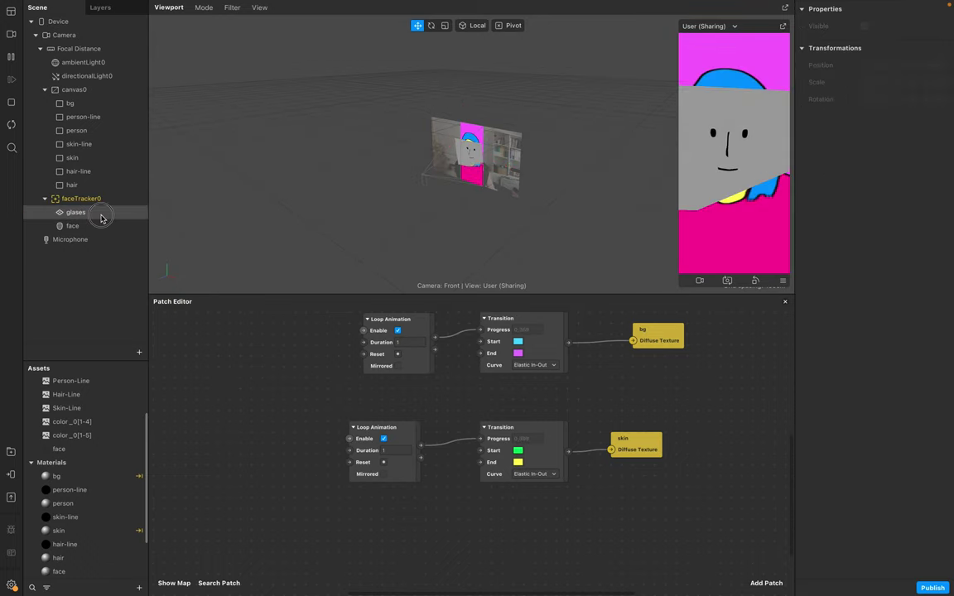
left_click(102, 214)
left_click(858, 207)
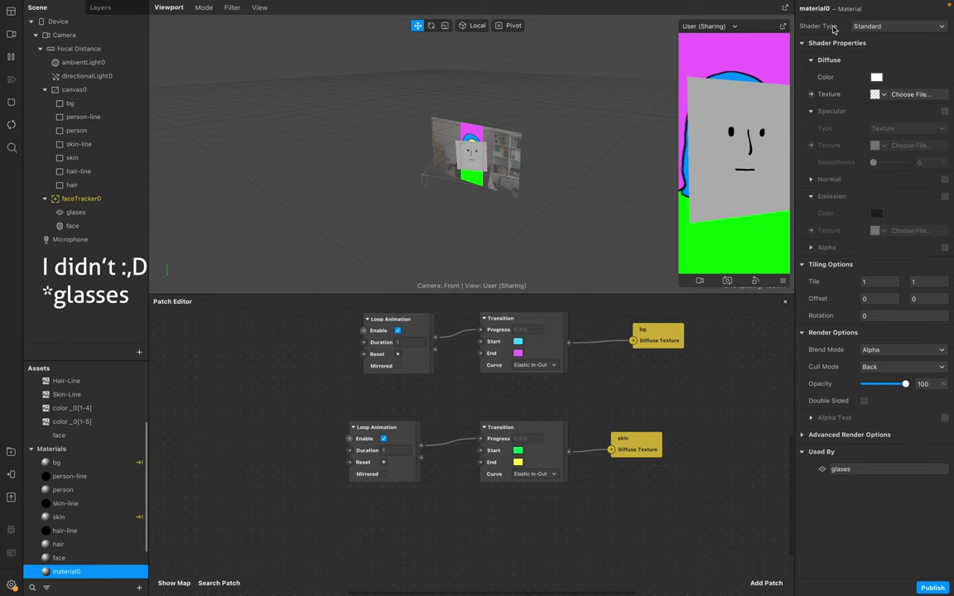
double_click(815, 8)
type("glases")
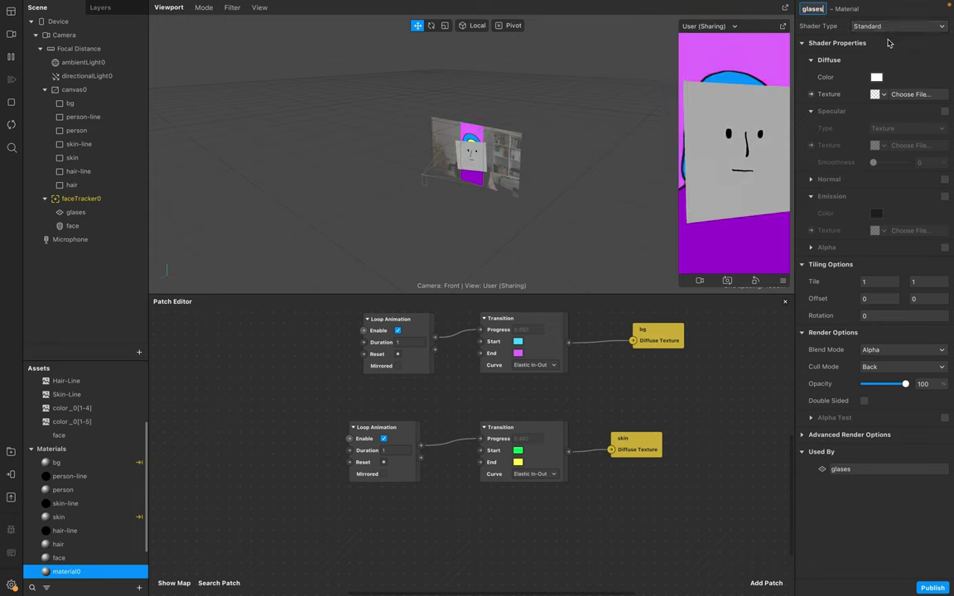
Step: Set the glases material's diffuse colour to Snow white and its shader to Flat
left_click(876, 77)
left_click(152, 300)
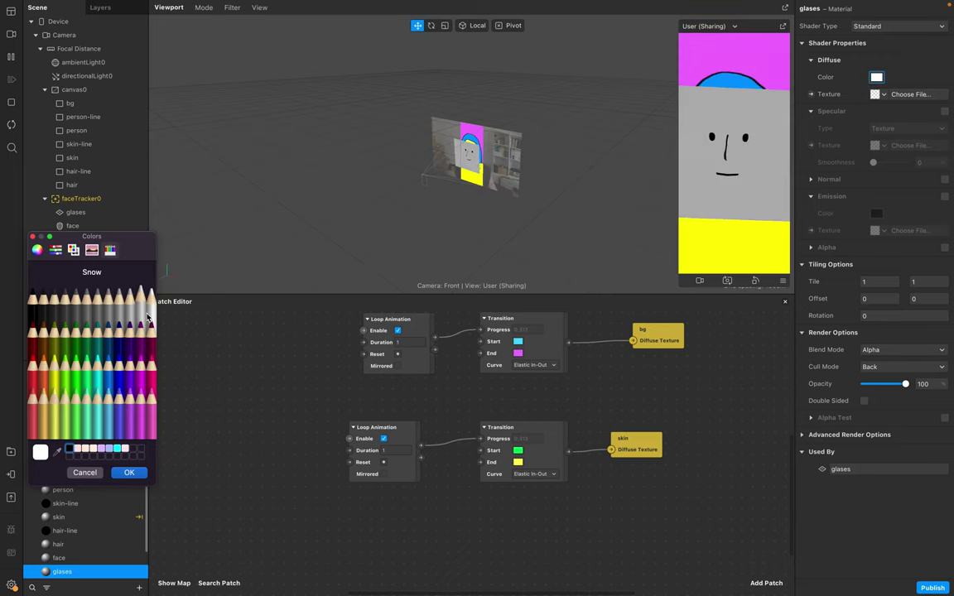
left_click(127, 474)
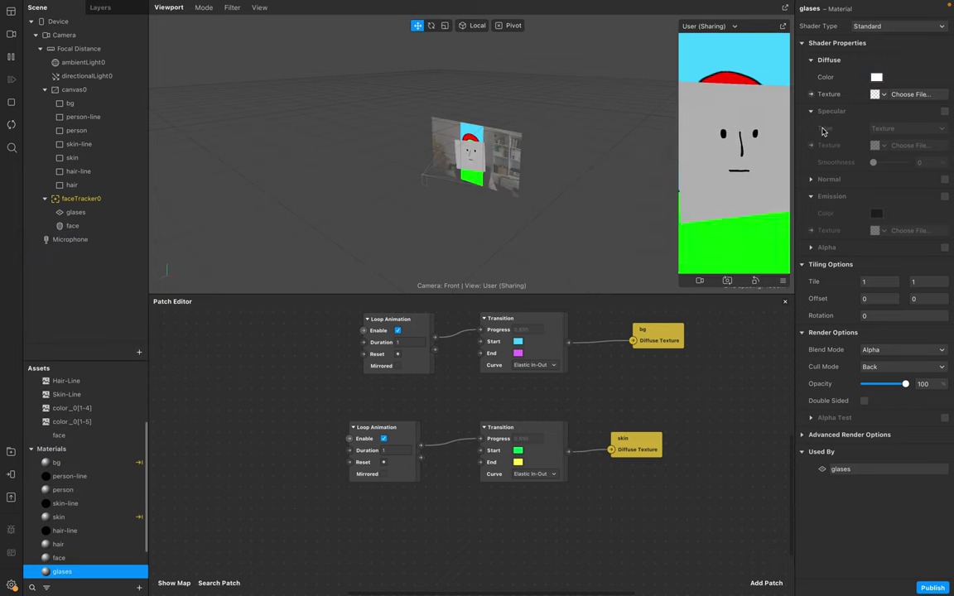
left_click(899, 26)
left_click(899, 31)
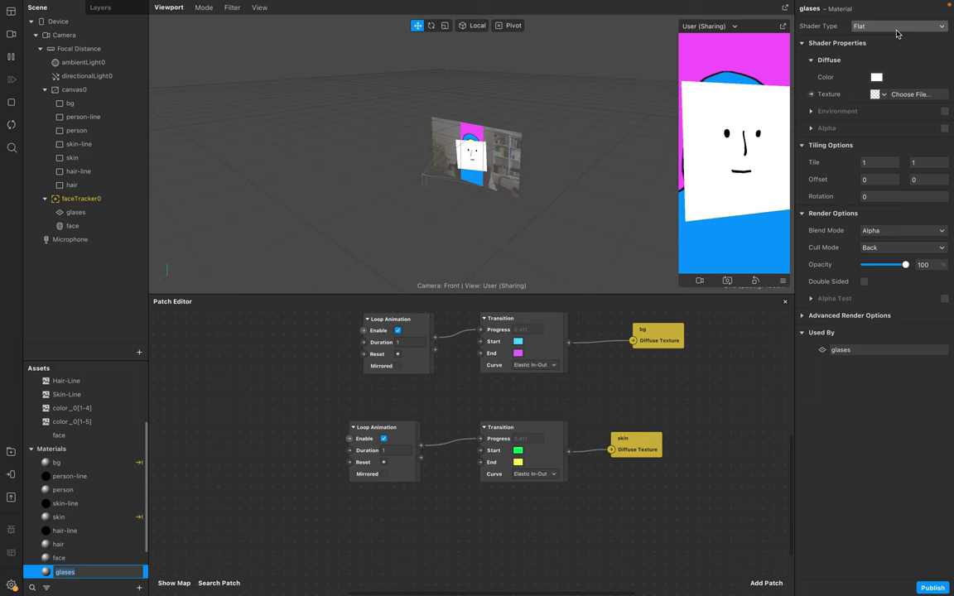
Step: Choose face-sunglasses.png as the texture, then show Rechteck 2 and both heart layers in Photoshop
left_click(913, 95)
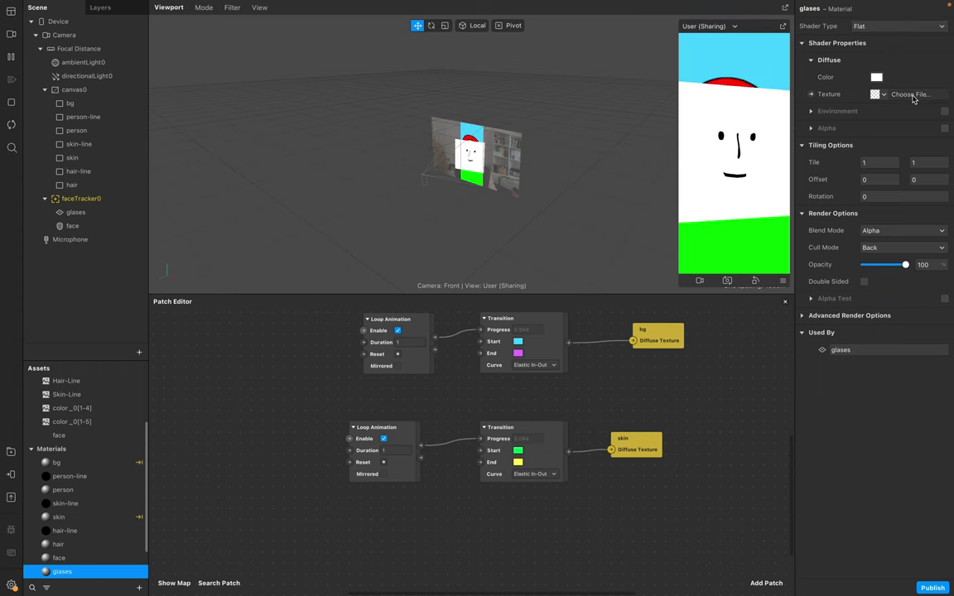
left_click(272, 146)
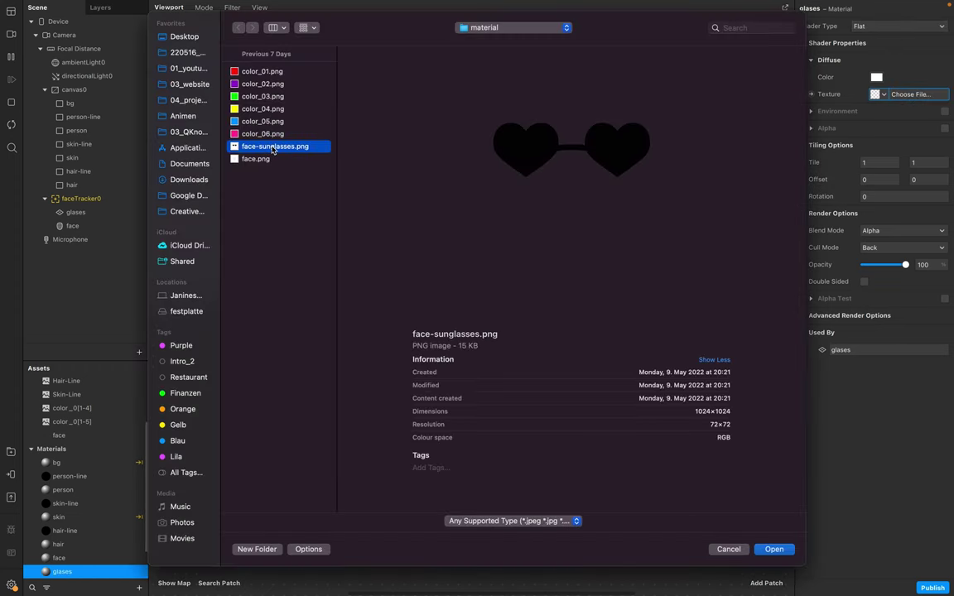
left_click(511, 571)
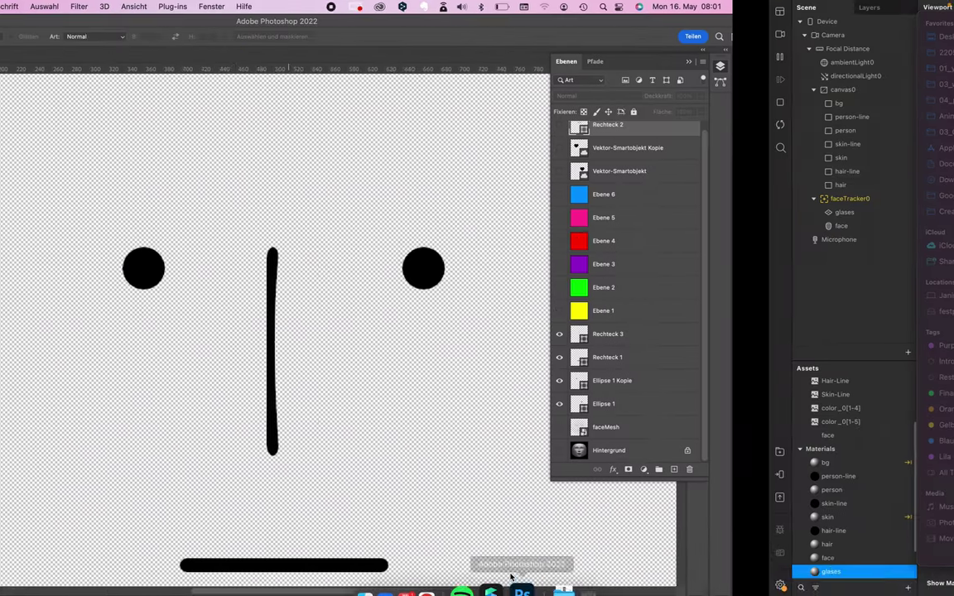
scroll(789, 146, "up", 1)
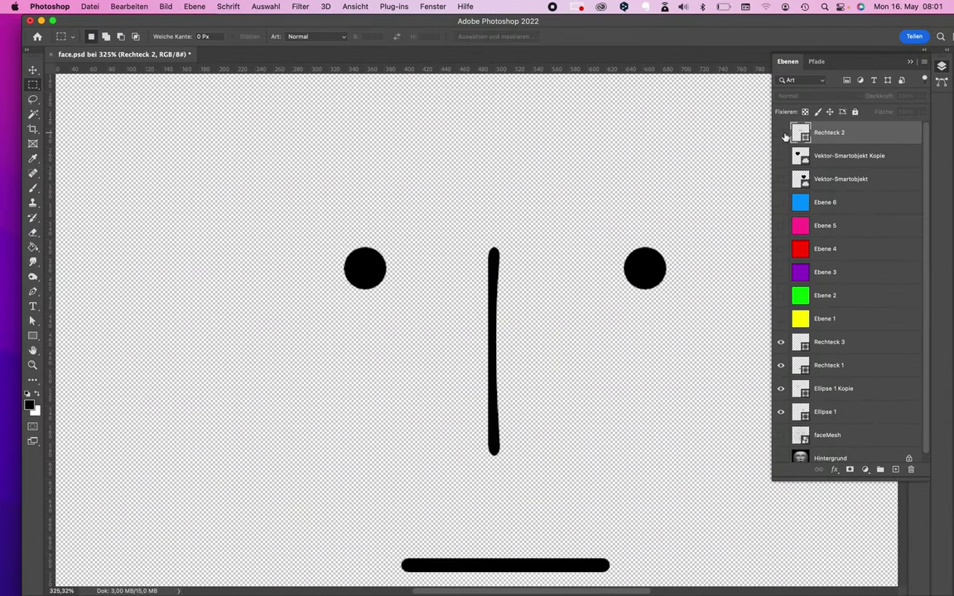
left_click(781, 133)
left_click(781, 156)
left_click(781, 179)
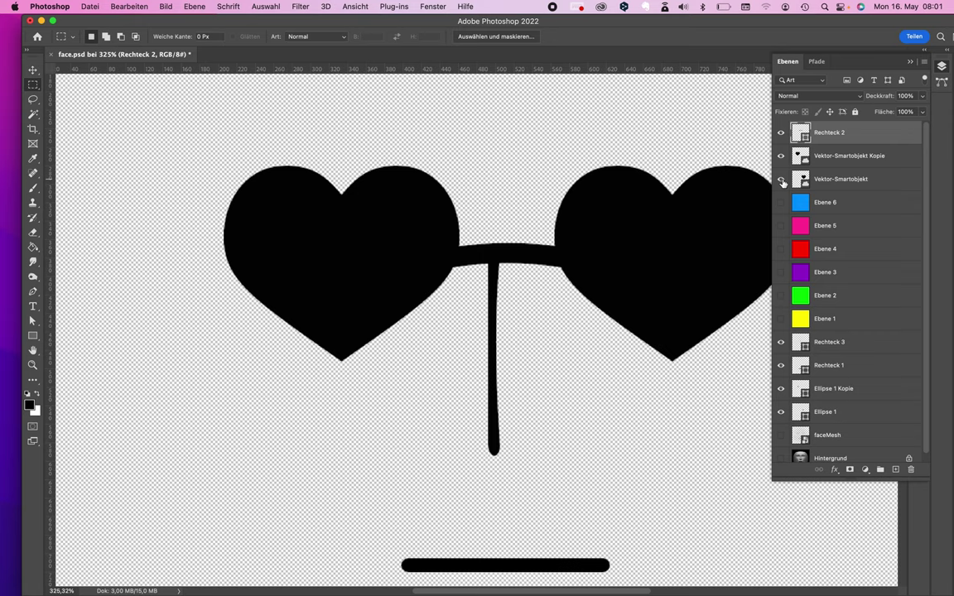
Step: Hide the eye, nose and mouth layers and fit the sunglasses artwork on screen
left_click_drag(781, 414, 781, 345)
scroll(643, 409, "right", 3)
scroll(643, 409, "down", 5, "alt")
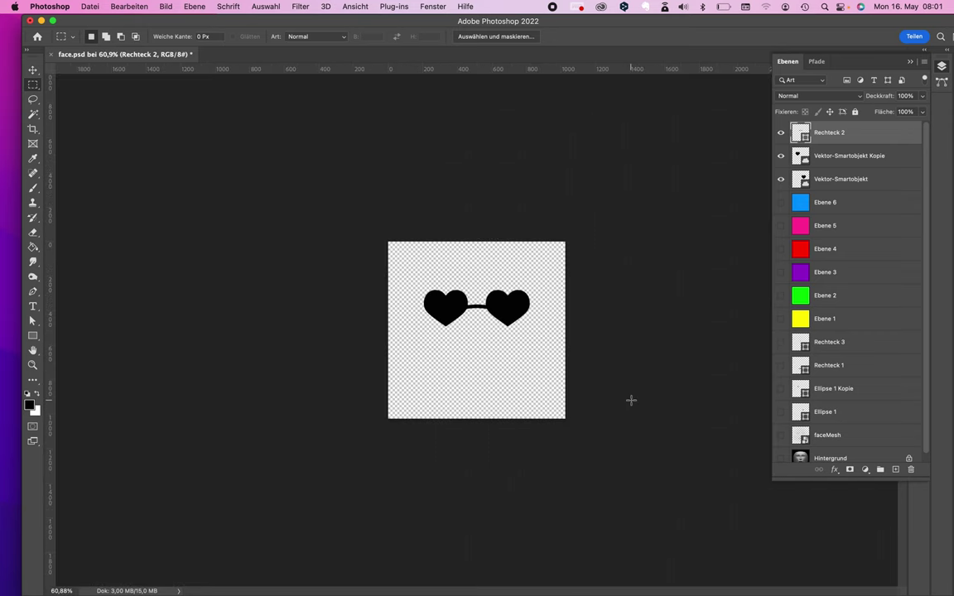
key("super+0")
mouse_move(348, 592)
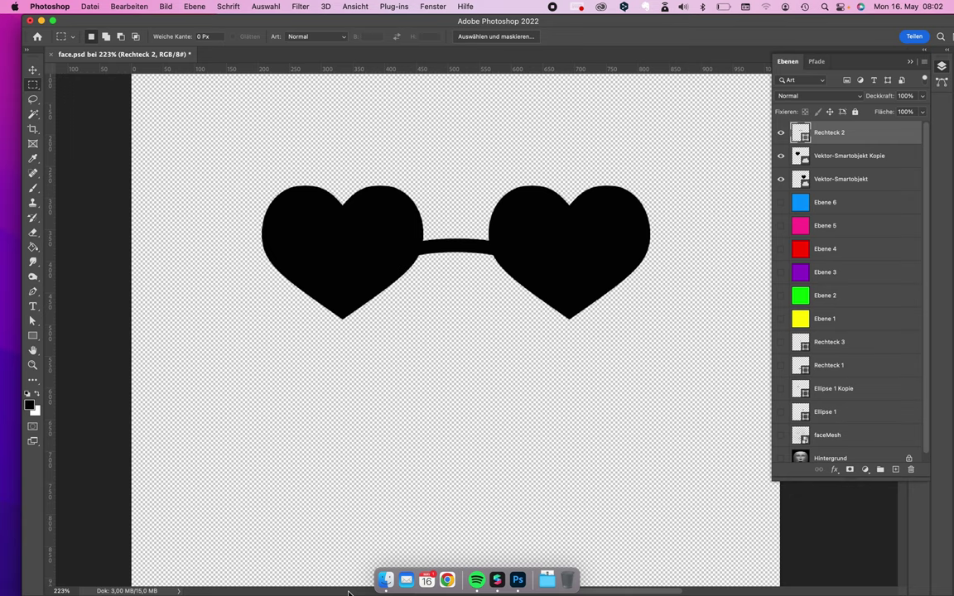
left_click(499, 570)
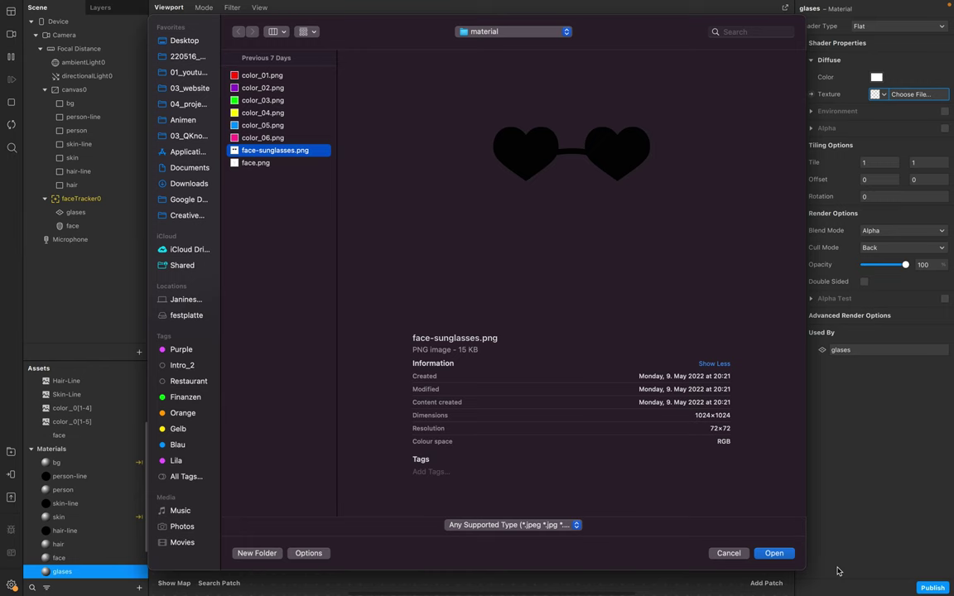
Step: Load face-sunglasses.png into the glases material, disable Use Depth Test, and enlarge the Patch Editor
left_click(765, 557)
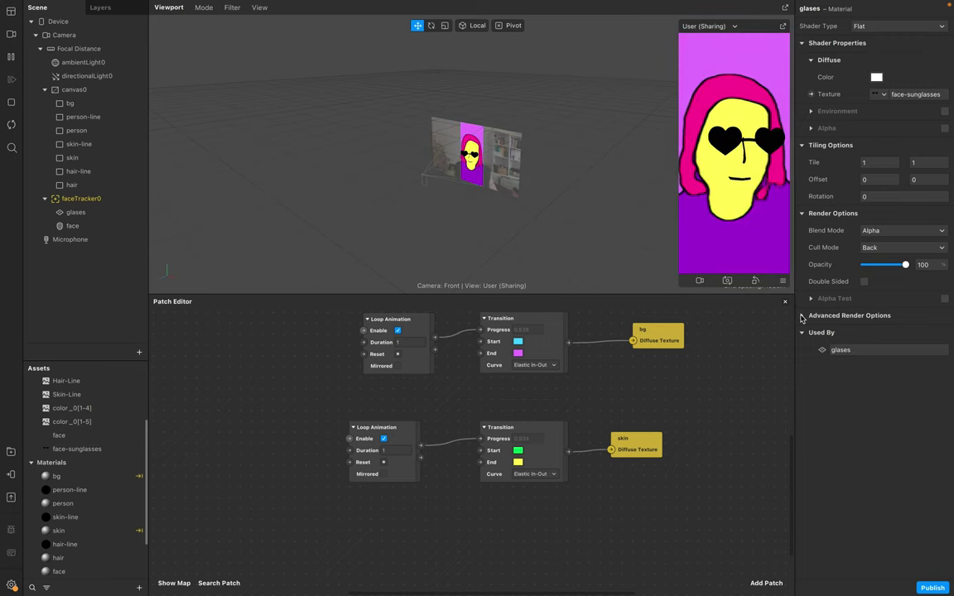
left_click(802, 316)
left_click(864, 352)
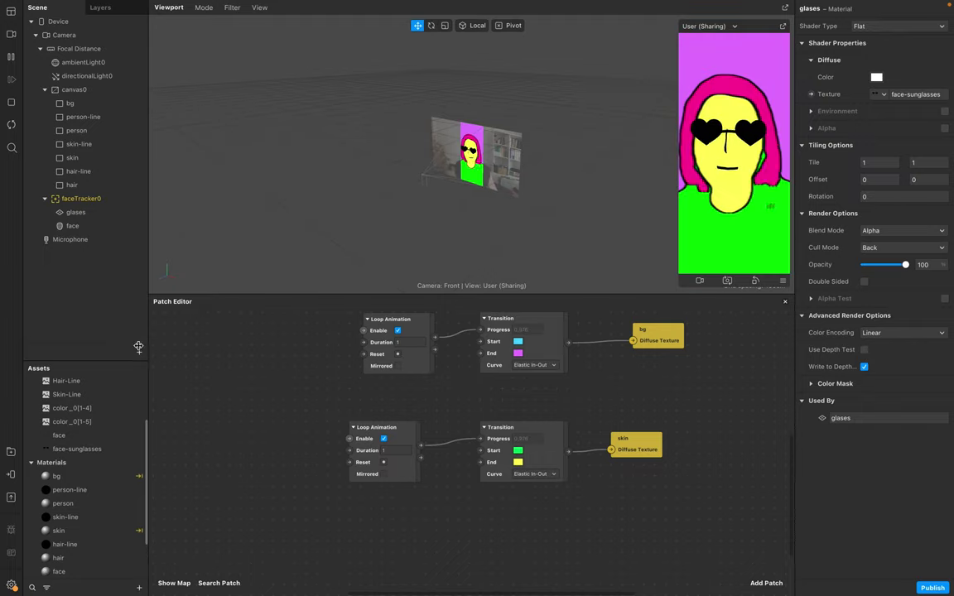
left_click_drag(458, 295, 458, 197)
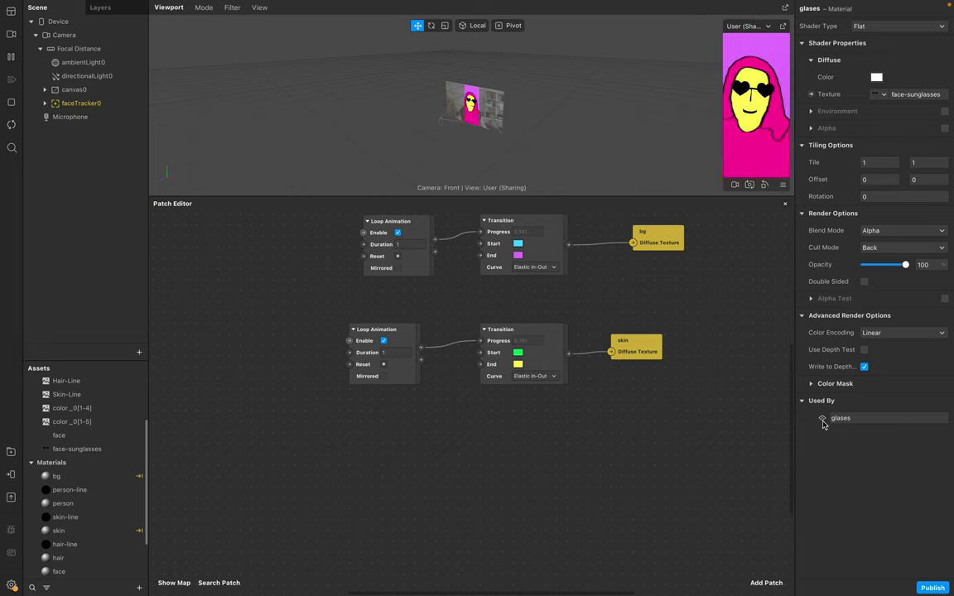
left_click(274, 424)
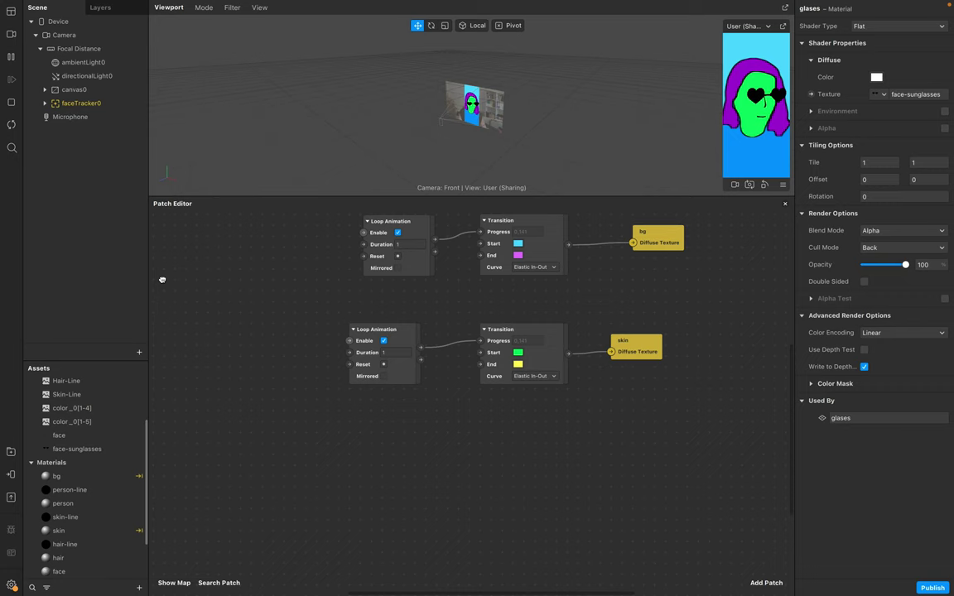
Step: Drag faceTracker0 into the graph, creating Face Finder, Face Select and faceTracker0 patches
left_click(32, 103)
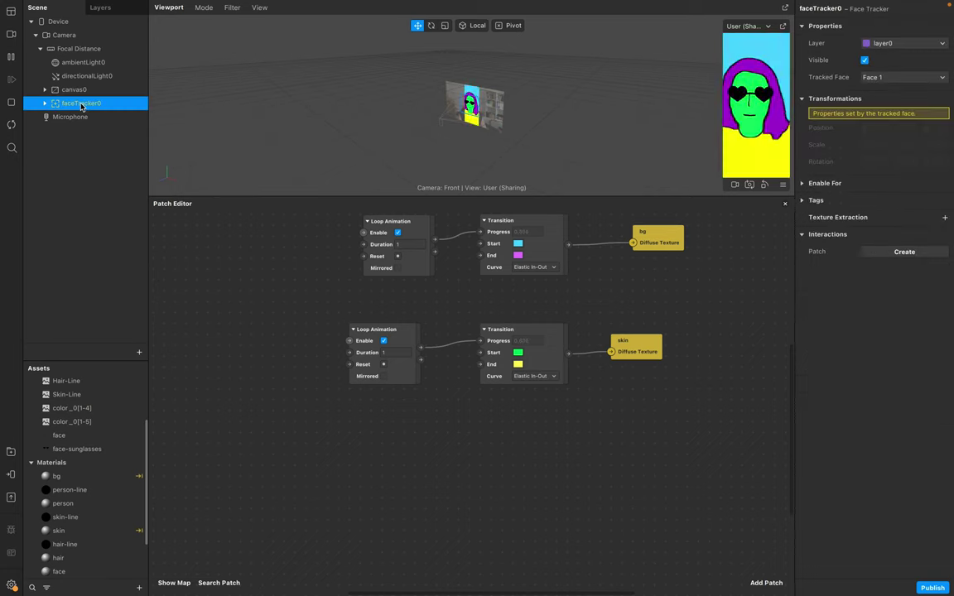
left_click_drag(81, 104, 324, 473)
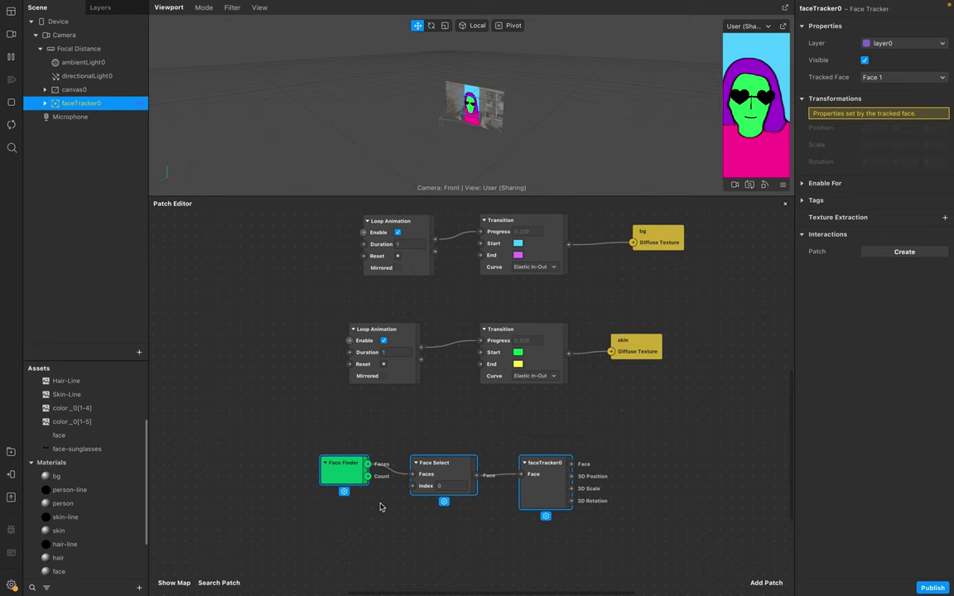
scroll(512, 510, "right", 5)
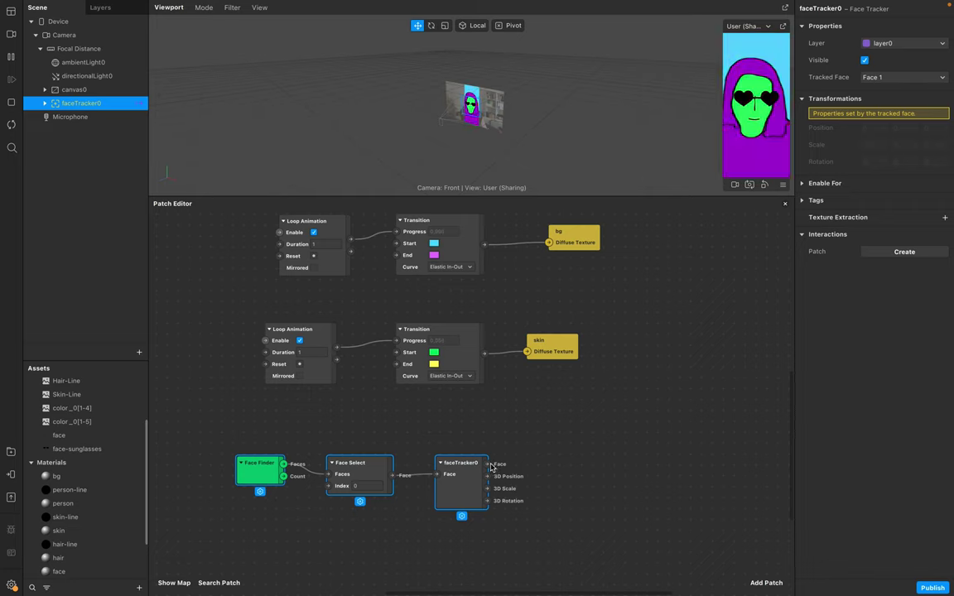
left_click(533, 460)
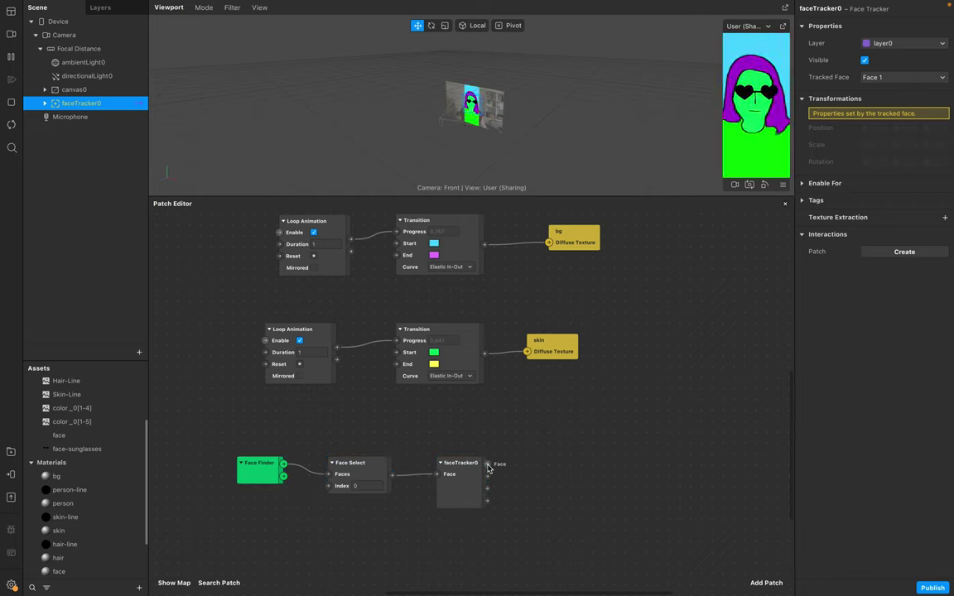
Step: Wire faceTracker0's Face output into a new Interaction > Head Nod patch
left_click_drag(488, 465, 573, 478)
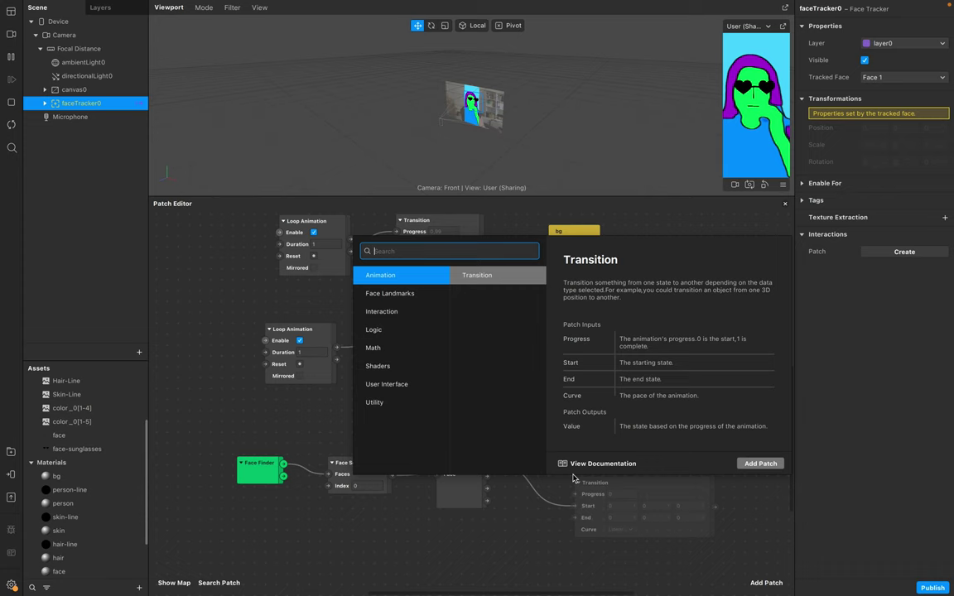
left_click(384, 318)
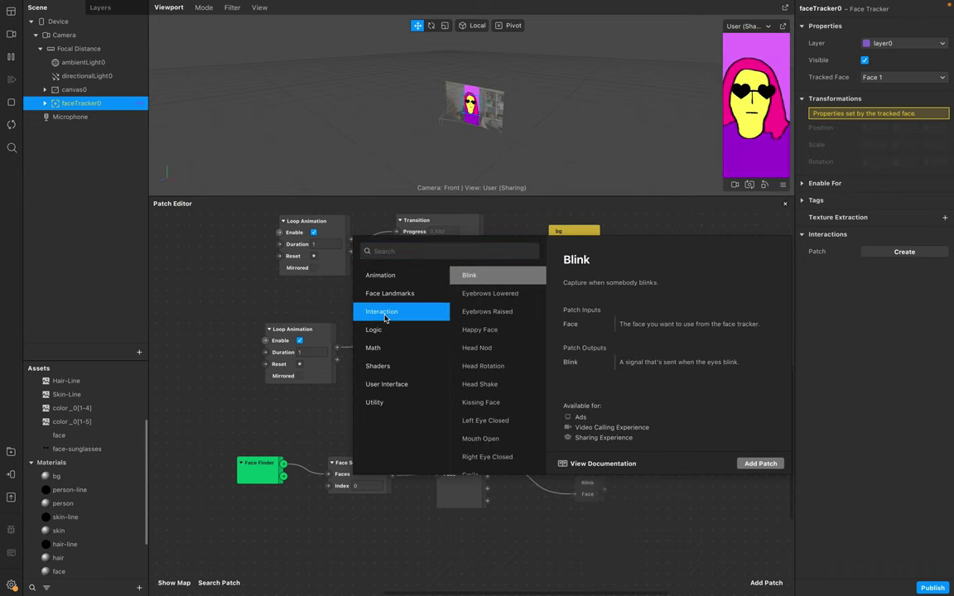
left_click(494, 351)
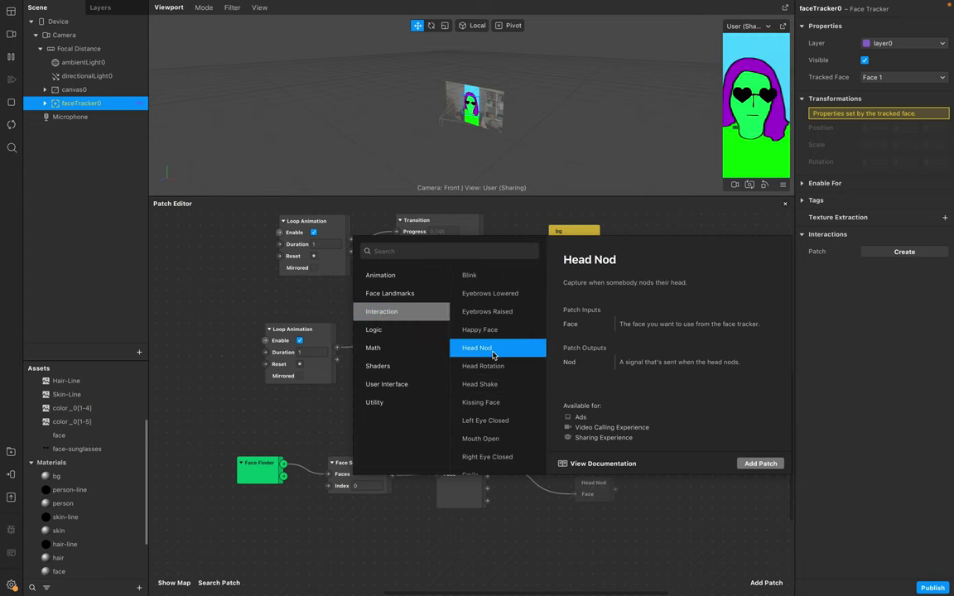
left_click(755, 464)
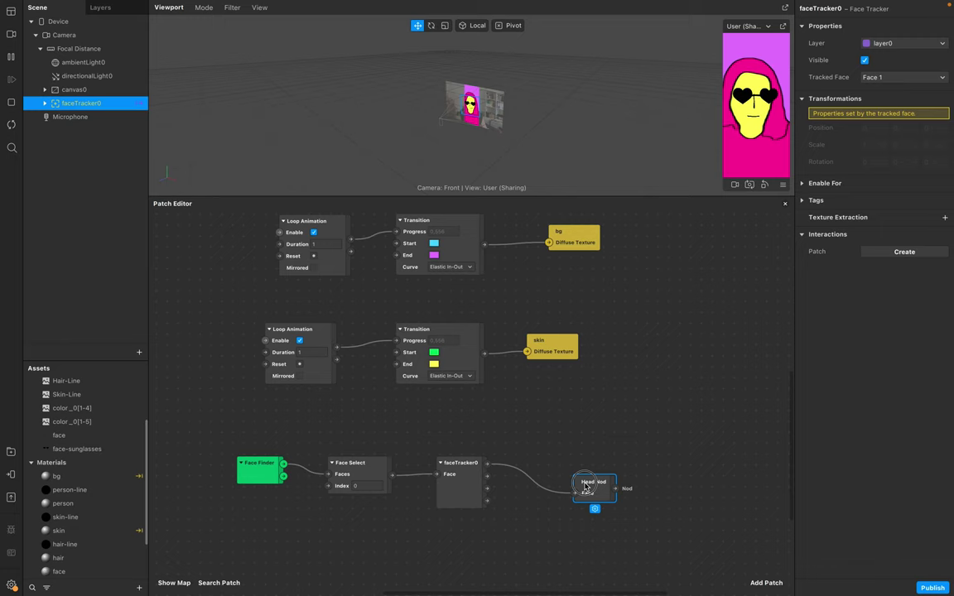
Step: Add a Switch patch fed by Head Nod's Nod output on its Flip input
scroll(675, 525, "right", 3)
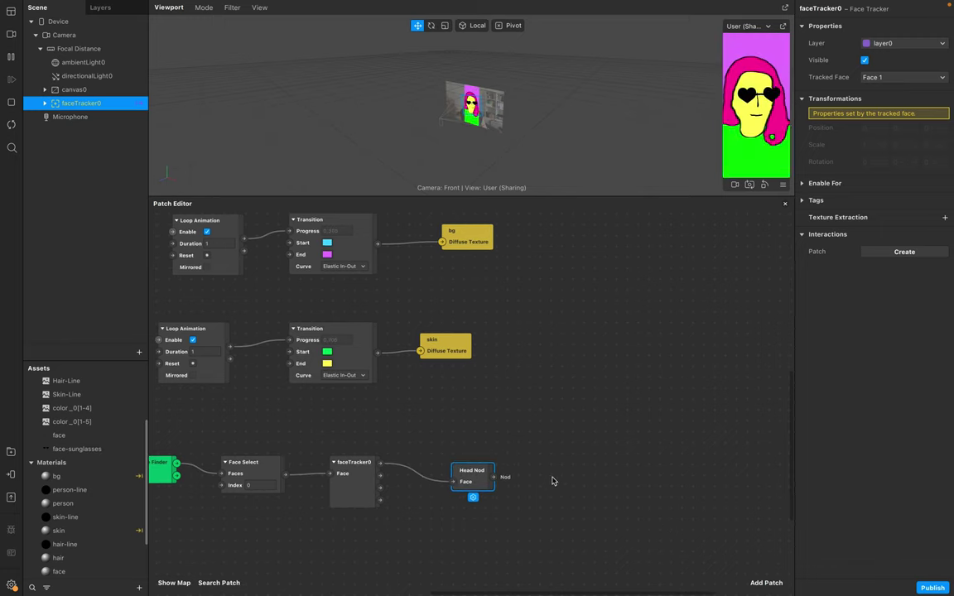
left_click_drag(496, 478, 545, 478)
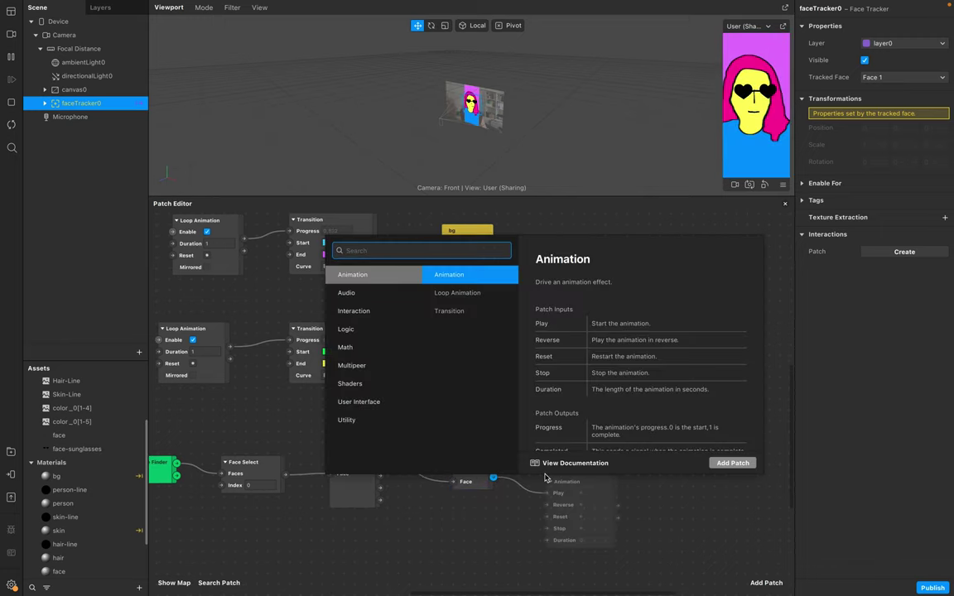
type("switchj")
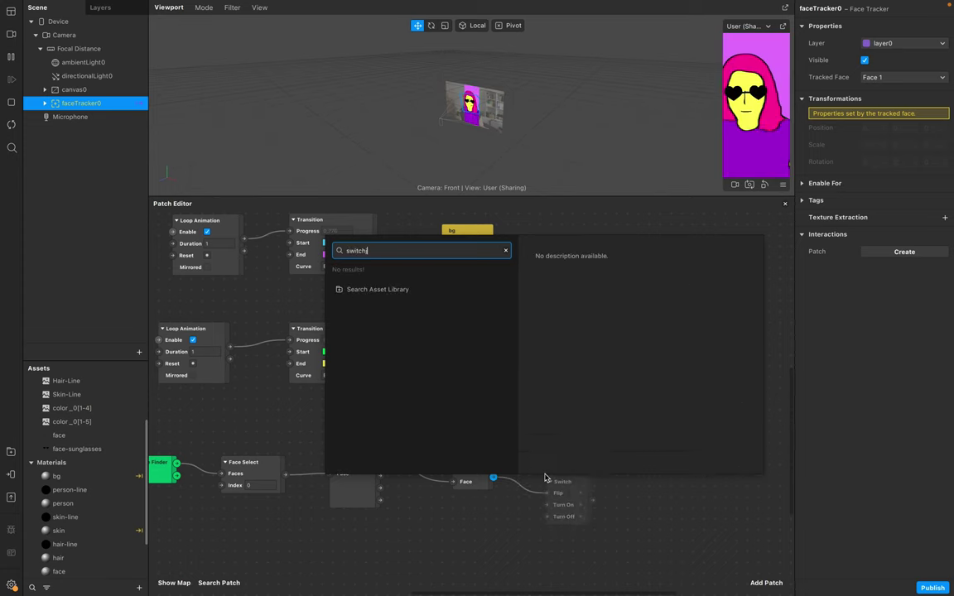
scroll(546, 478, "right", 5)
key("BackSpace")
key("Return")
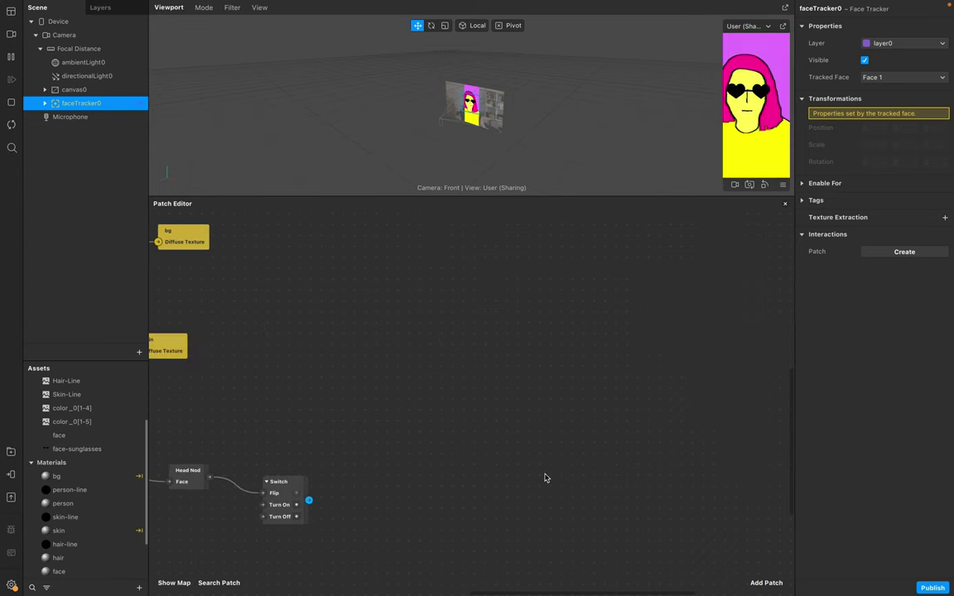
scroll(438, 455, "left", 3)
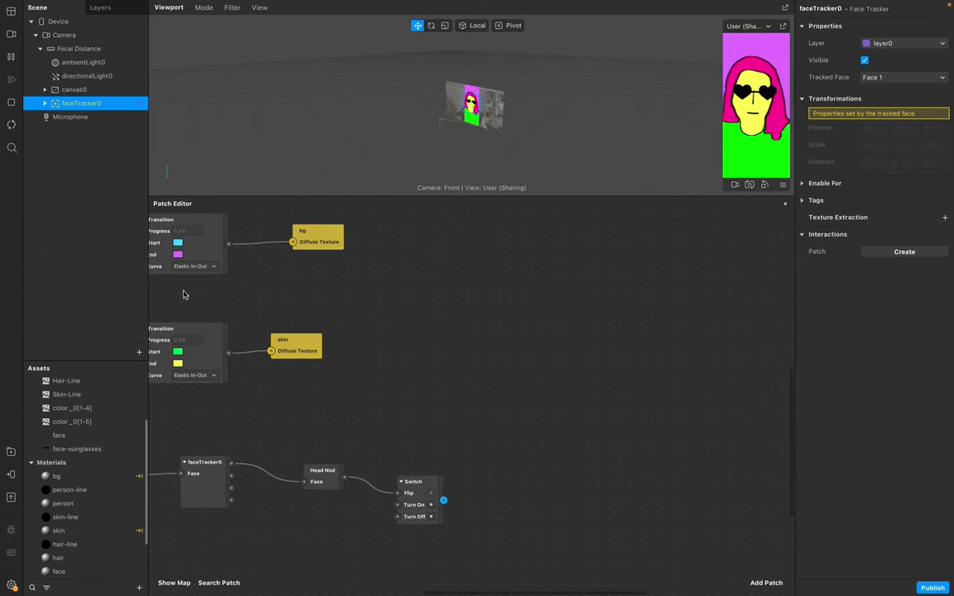
Step: Create Visible property patches for canvas0, face and glases from the inspector
left_click(66, 90)
left_click(91, 105, "shift")
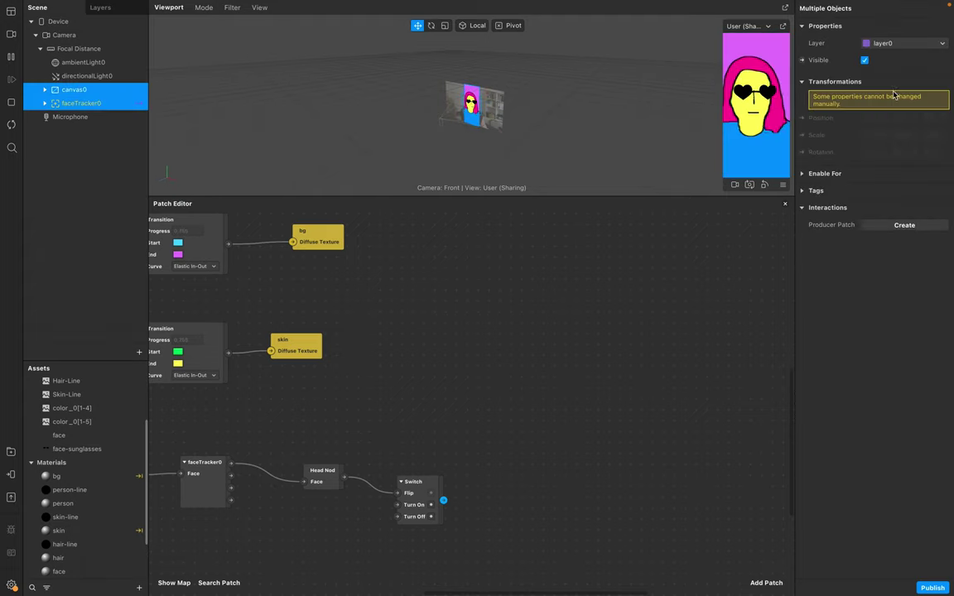
left_click(802, 60)
left_click(81, 103)
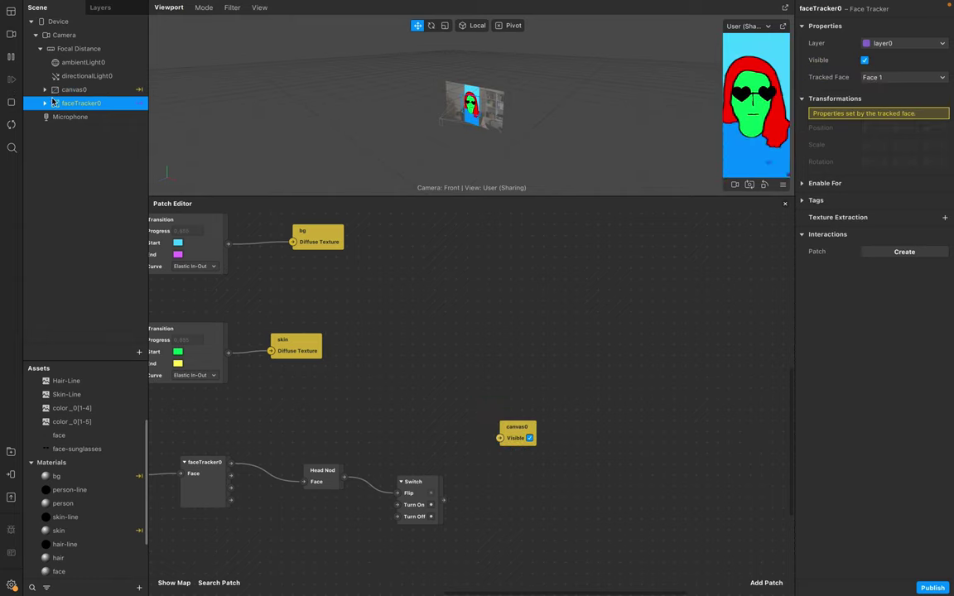
left_click(45, 102)
left_click(76, 118)
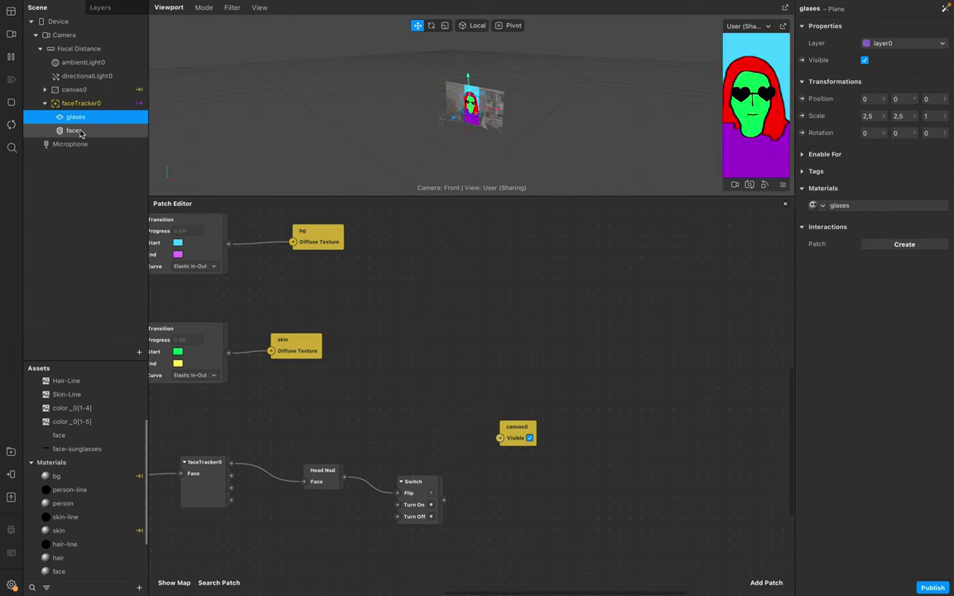
left_click(80, 131, "shift")
left_click(801, 60)
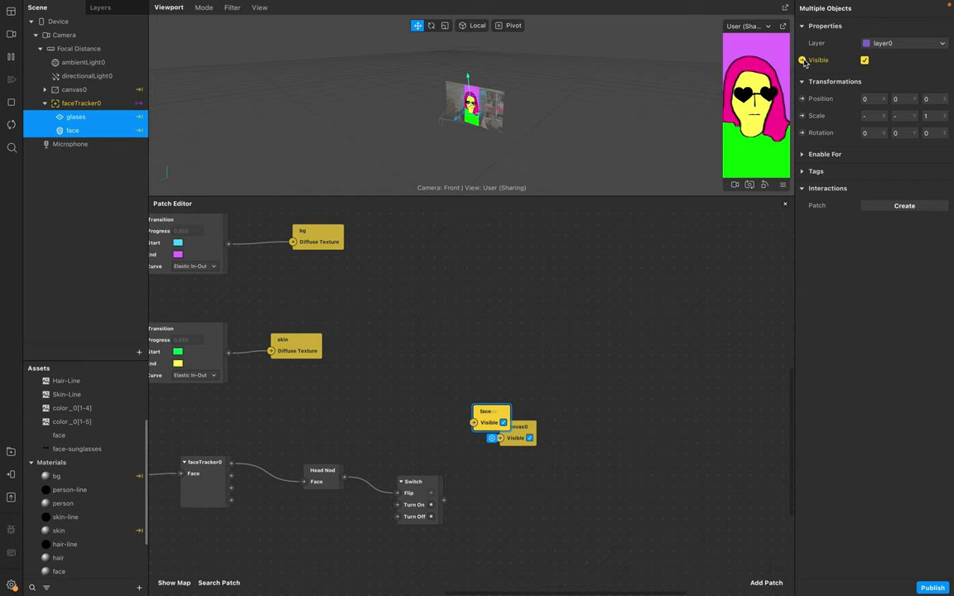
Step: Stack the three visibility patches and wire the Switch output into each Visible input
left_click_drag(510, 434, 510, 525)
left_click(511, 437)
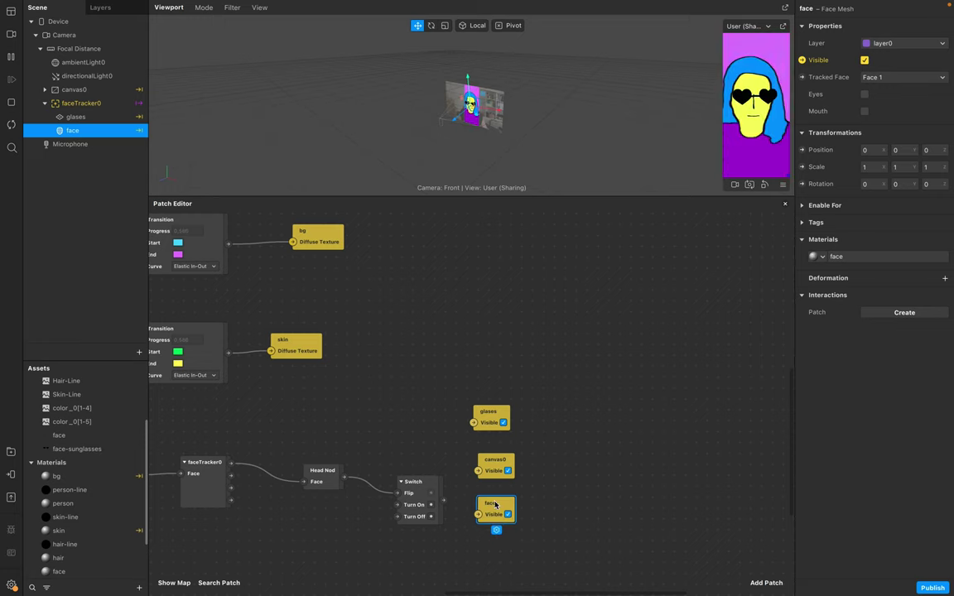
left_click(492, 420)
left_click_drag(492, 419, 495, 554)
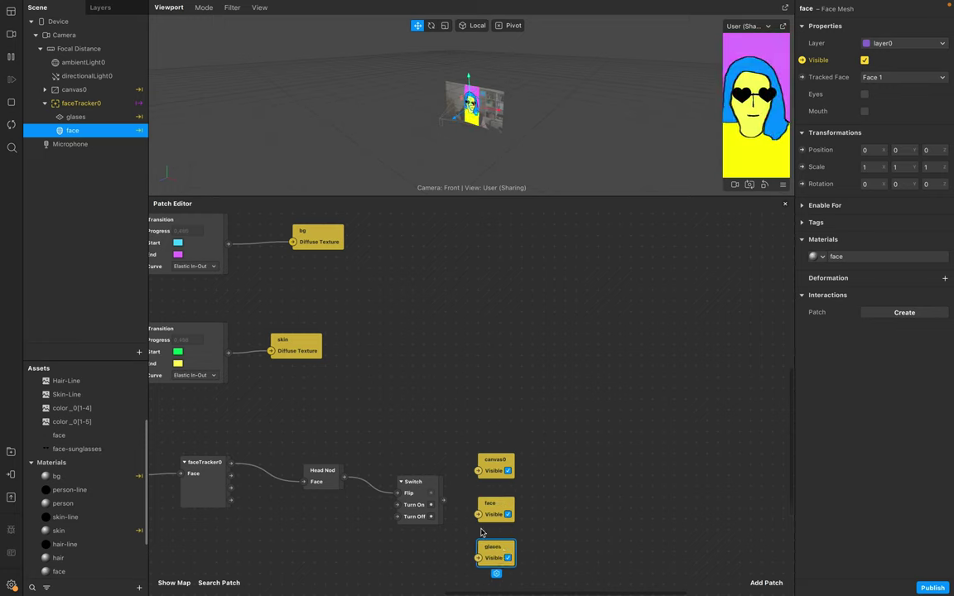
left_click_drag(443, 500, 478, 558)
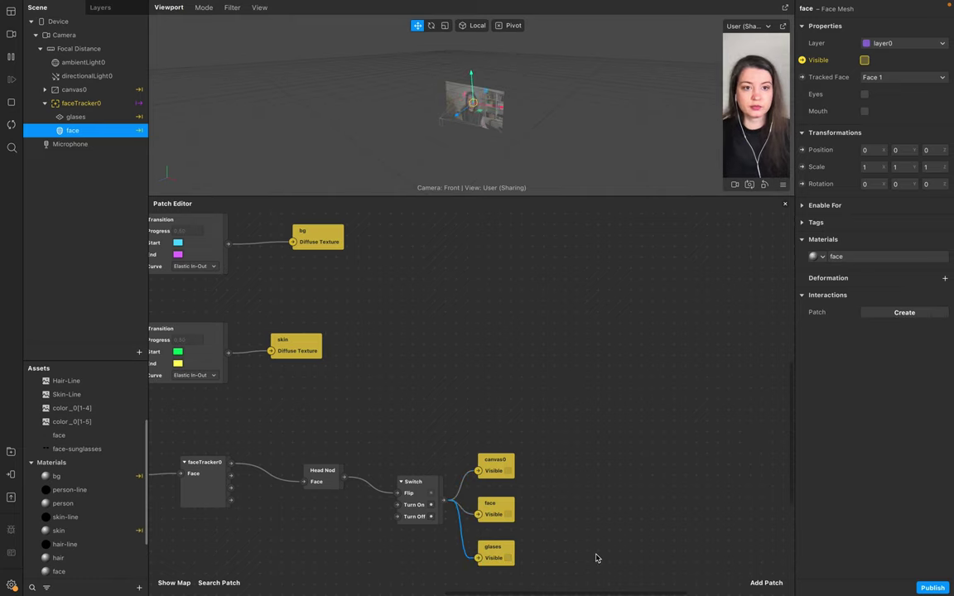
scroll(600, 546, "left", 10)
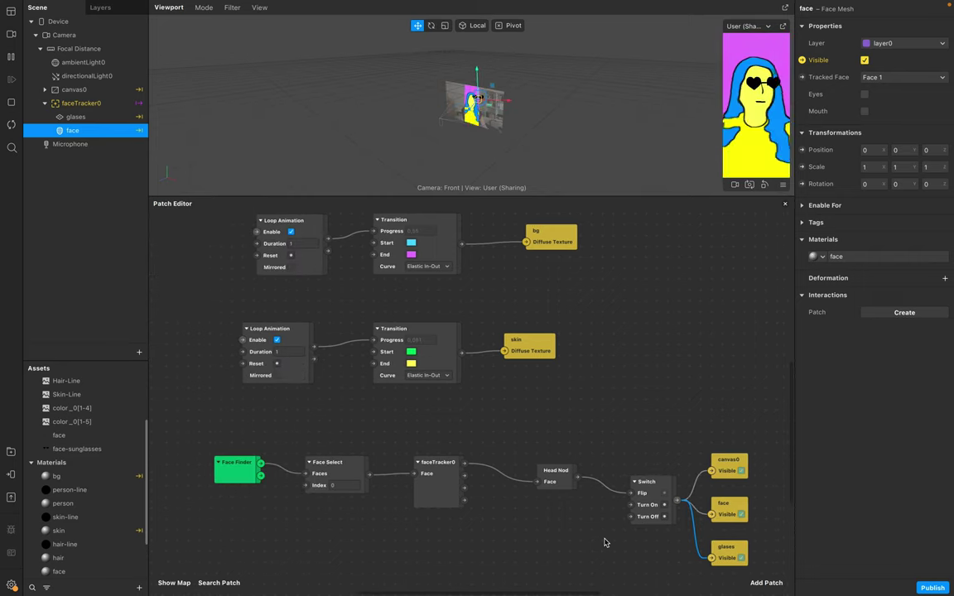
scroll(604, 542, "down", 5)
scroll(604, 542, "right", 3)
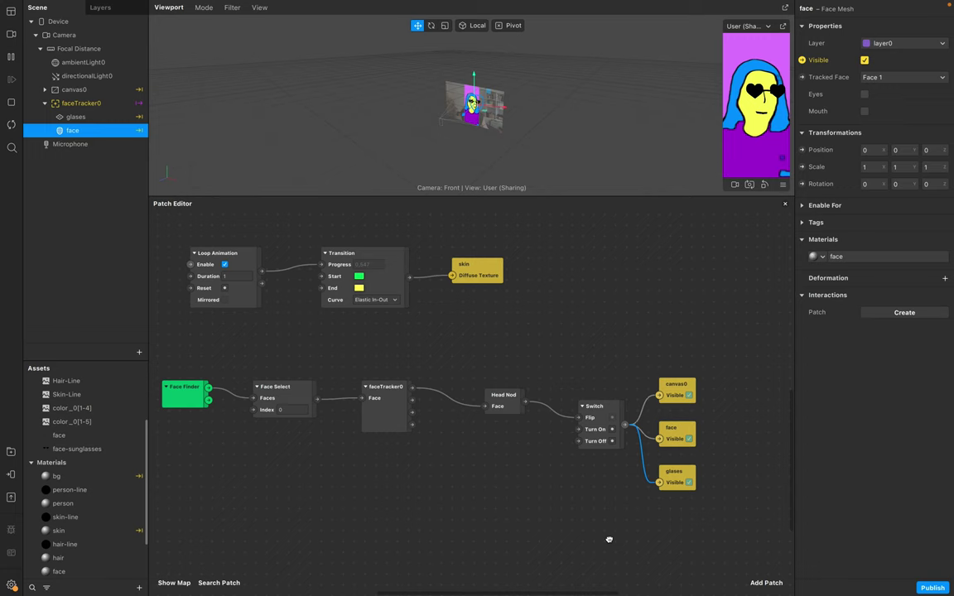
scroll(585, 542, "down", 2)
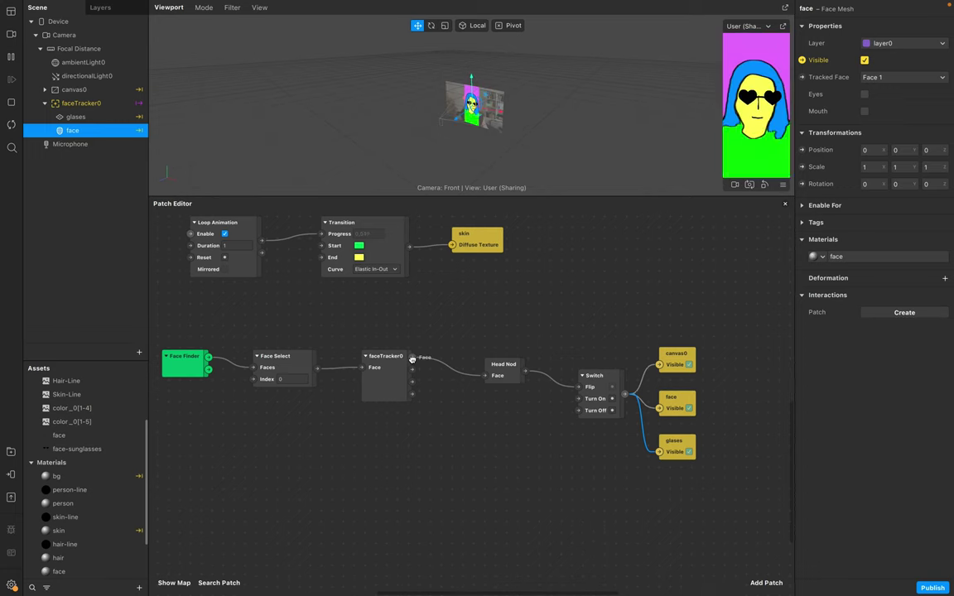
Step: Add a Forehead patch and move it further left in the graph
left_click_drag(412, 357, 492, 508)
type("for")
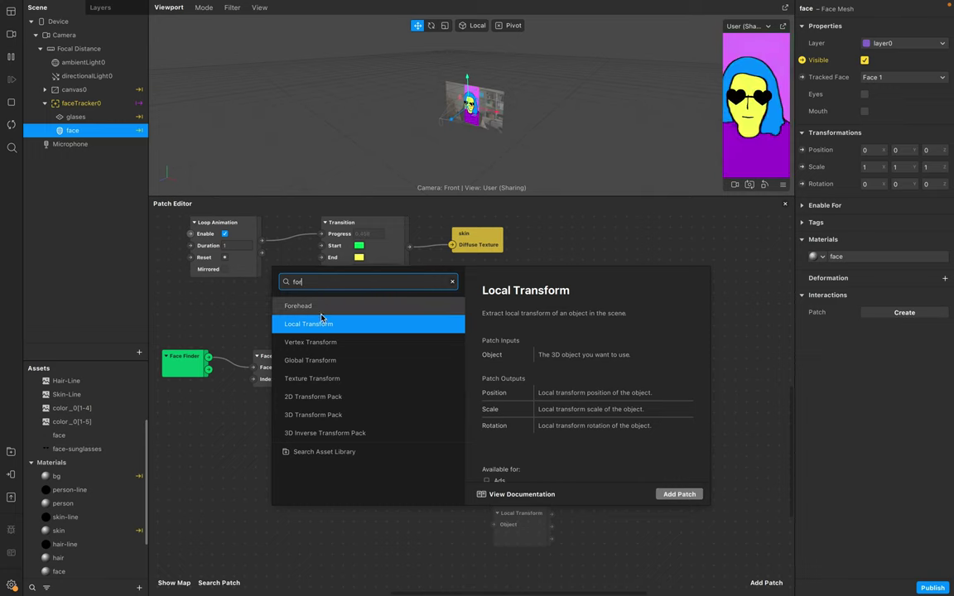
key("Up")
left_click(682, 496)
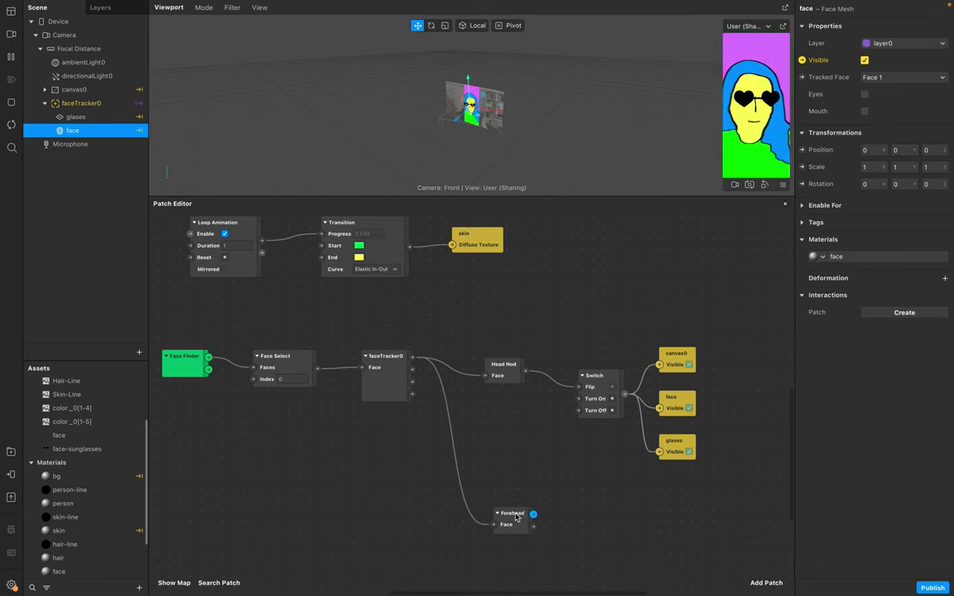
left_click_drag(513, 515, 428, 519)
scroll(450, 531, "right", 5)
scroll(450, 530, "down", 2)
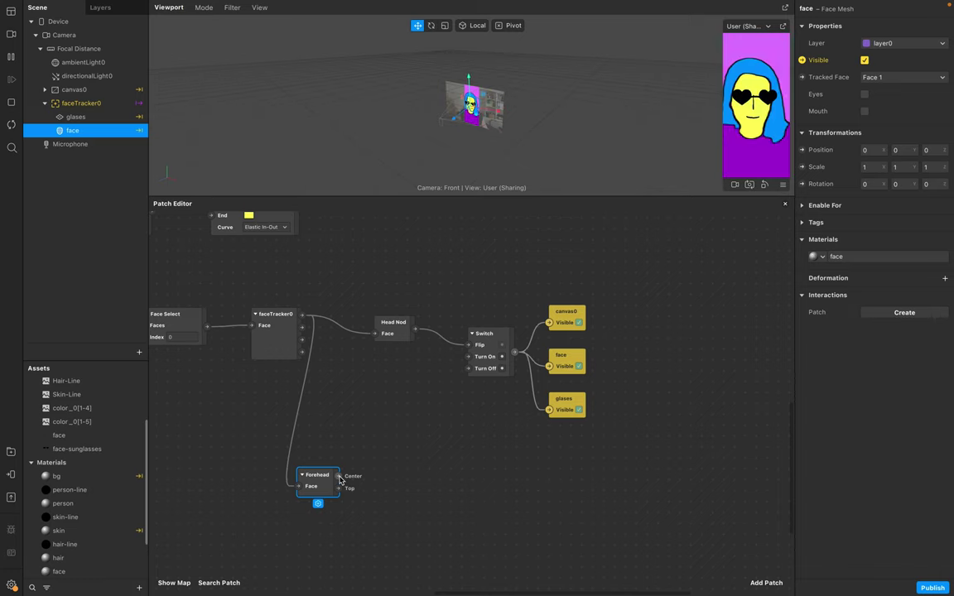
Step: Add an Unpack patch wired from the forehead position
left_click_drag(339, 476, 384, 502)
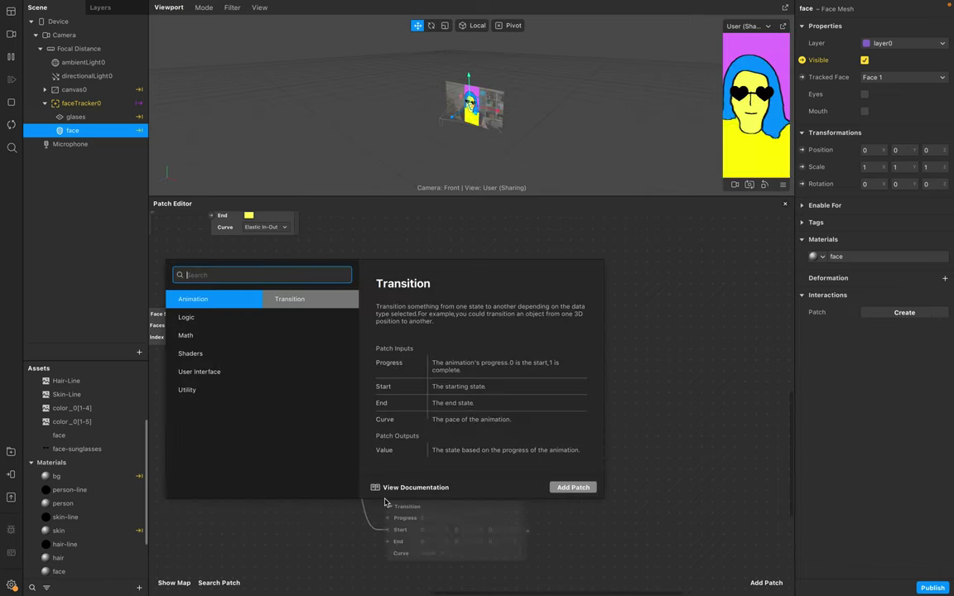
type("un")
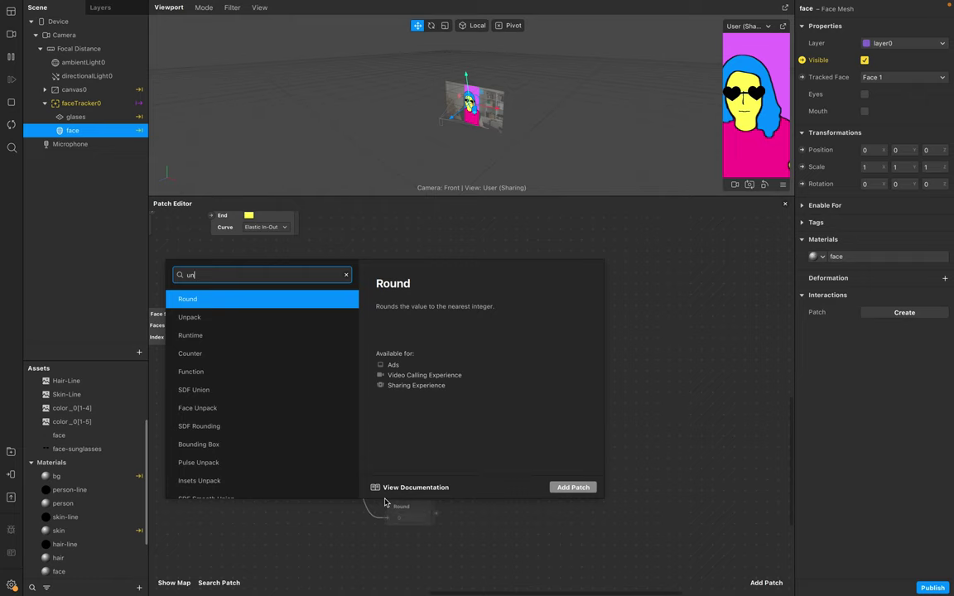
key("Down")
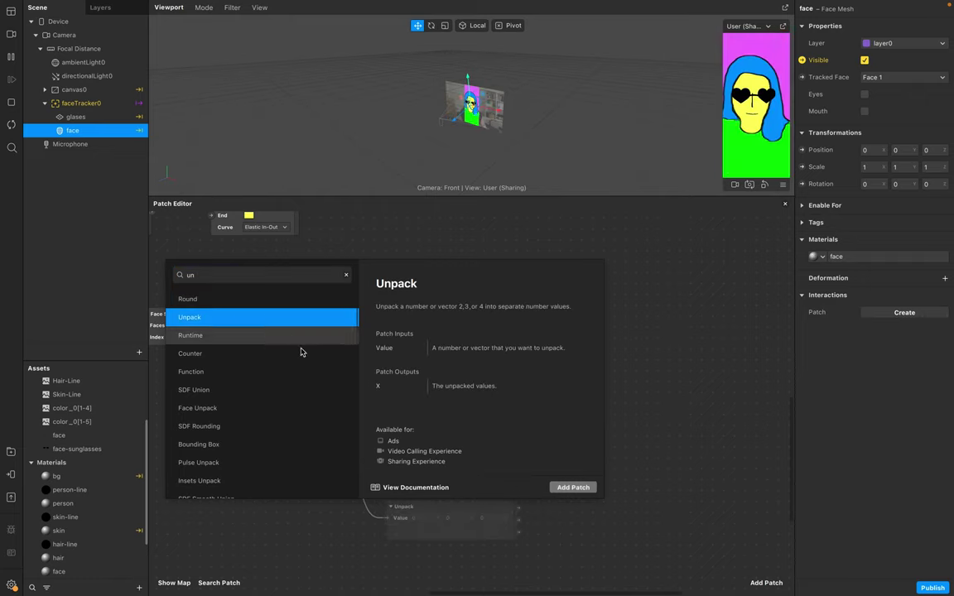
key("Return")
Step: Add a Pack patch right of Unpack and an Add patch below it
double_click(621, 479)
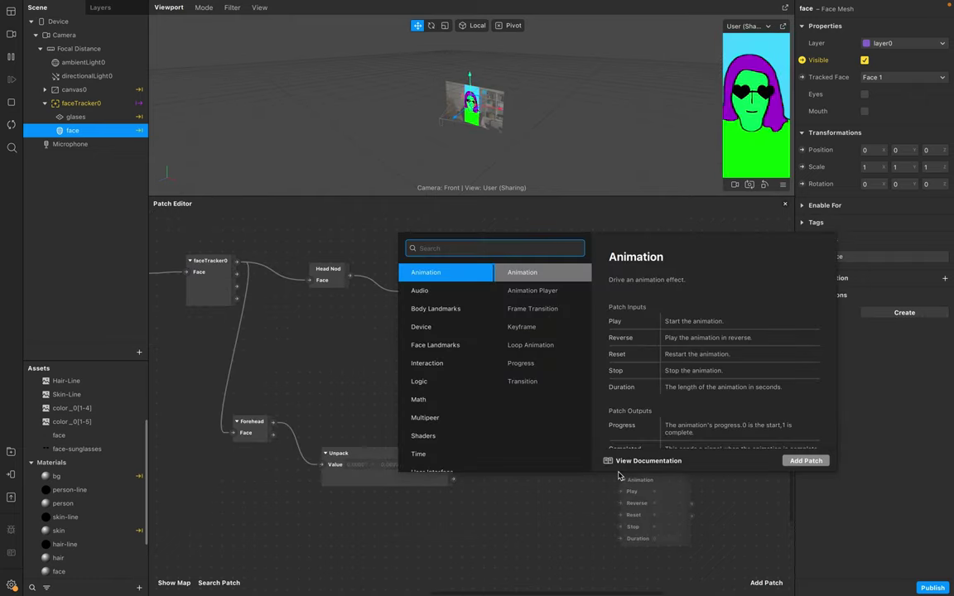
type("pack")
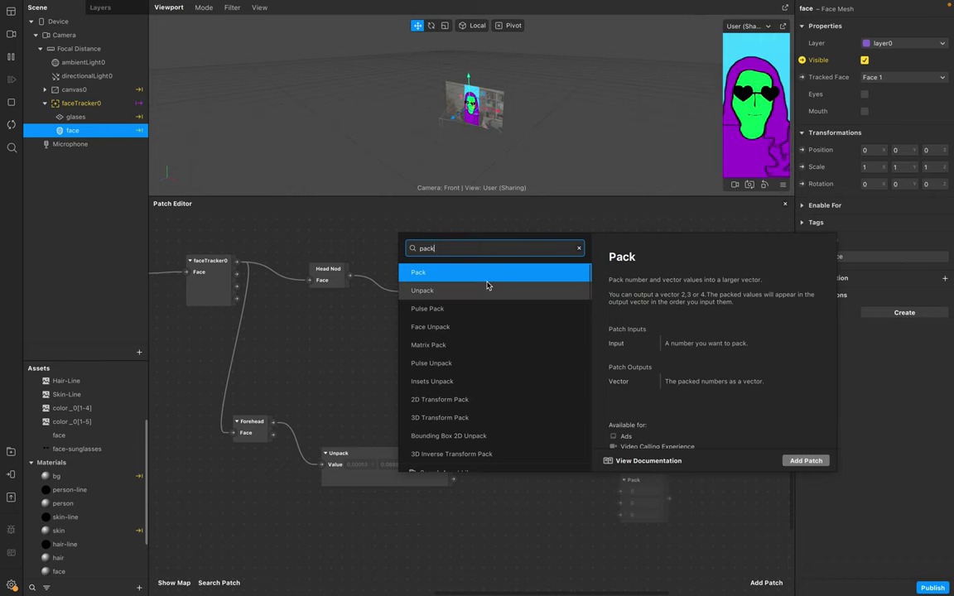
key("Escape")
double_click(552, 477)
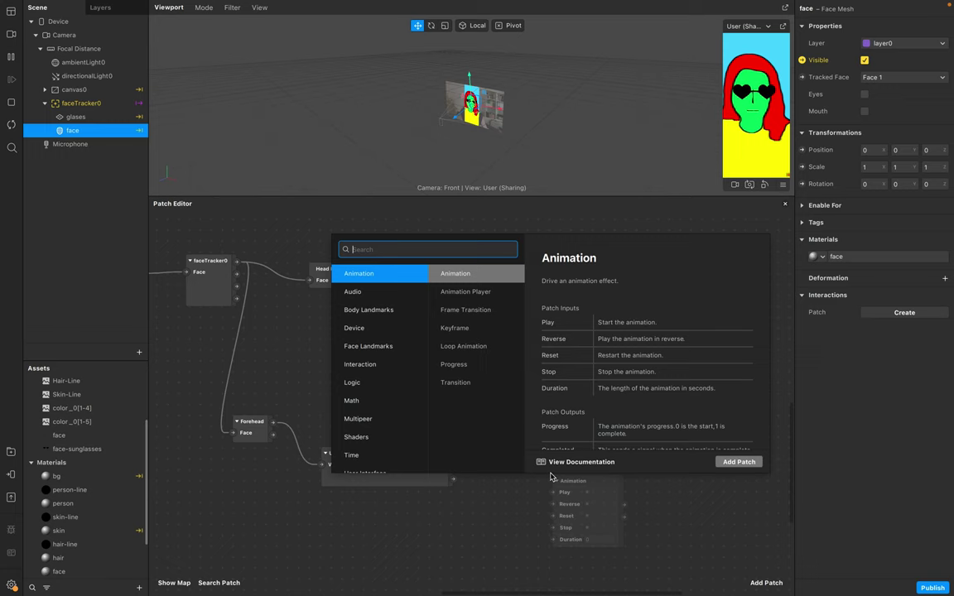
type("pack")
key("Return")
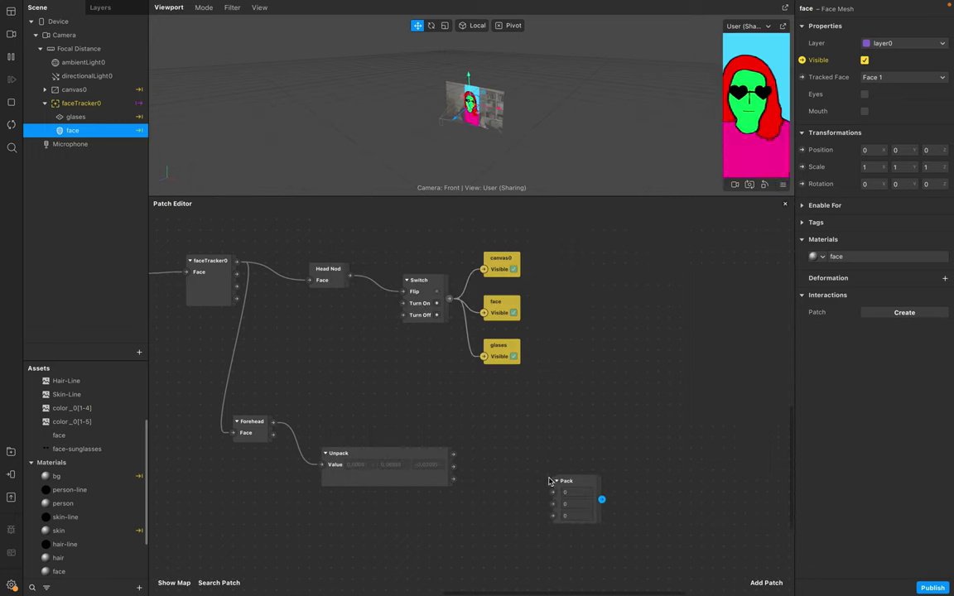
left_click_drag(548, 482, 578, 454)
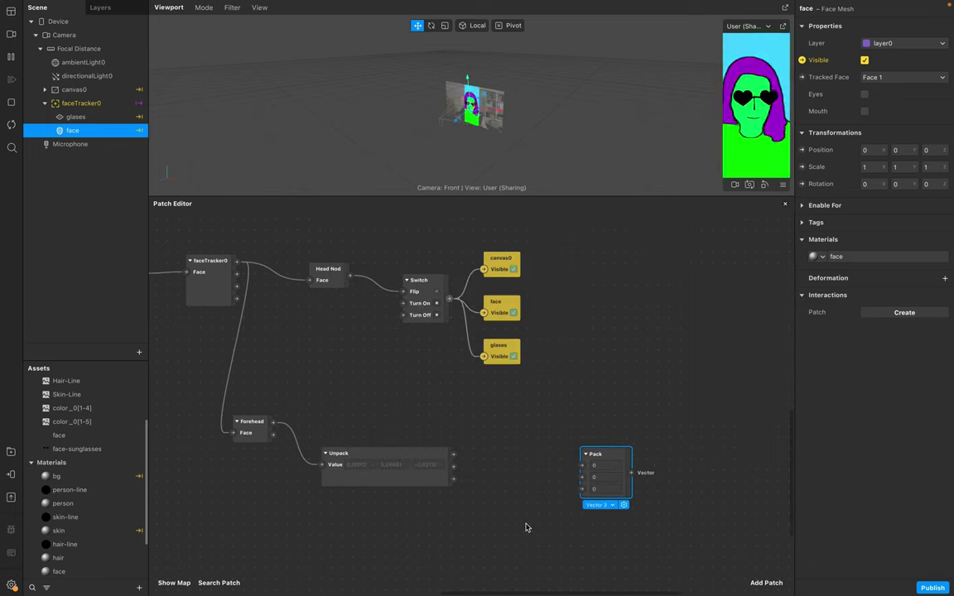
double_click(497, 540)
type("add")
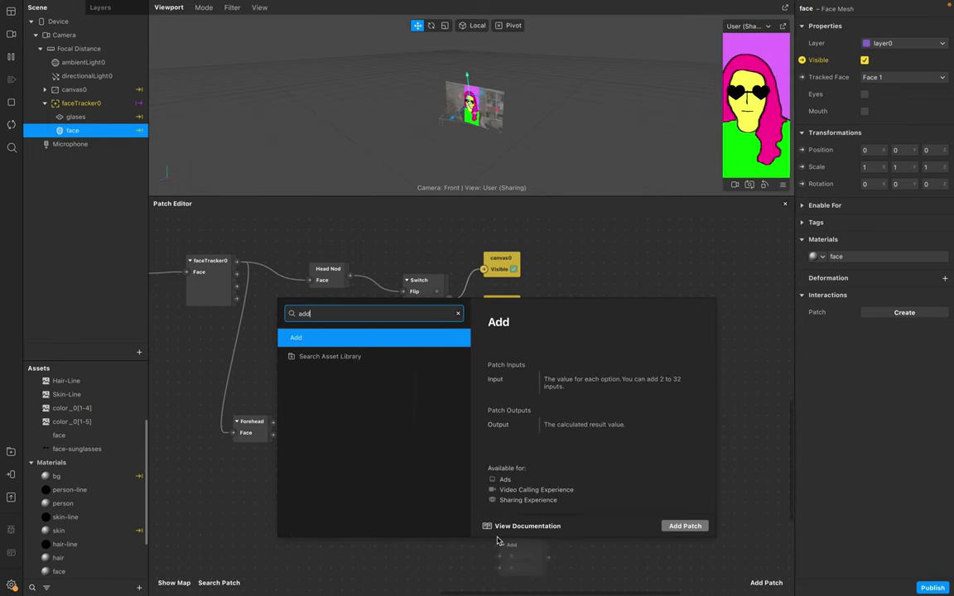
key("Return")
left_click_drag(513, 547, 498, 522)
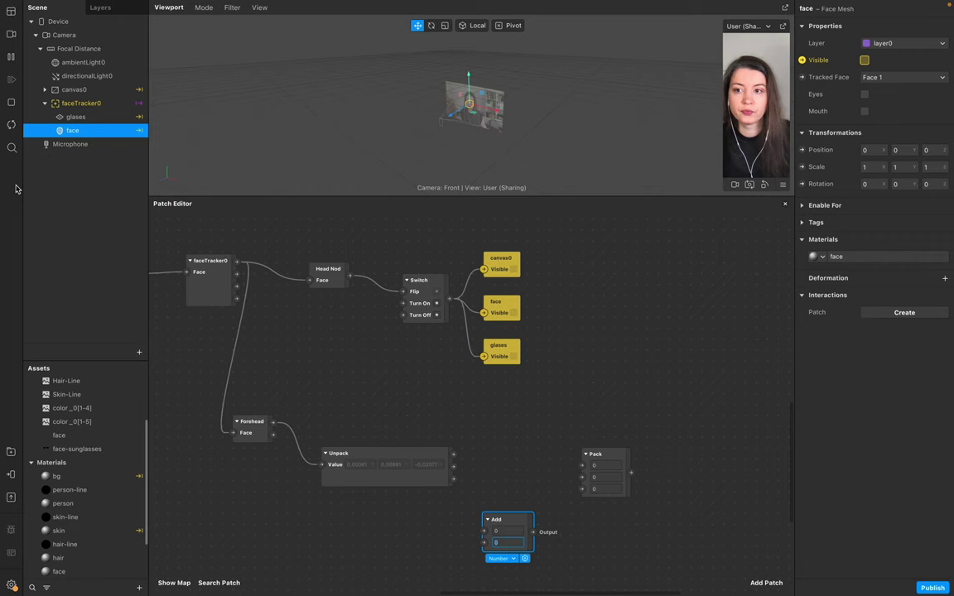
Step: Create a glases Position patch fed by Pack, with Unpack's X and Z wired into Pack
left_click(89, 120)
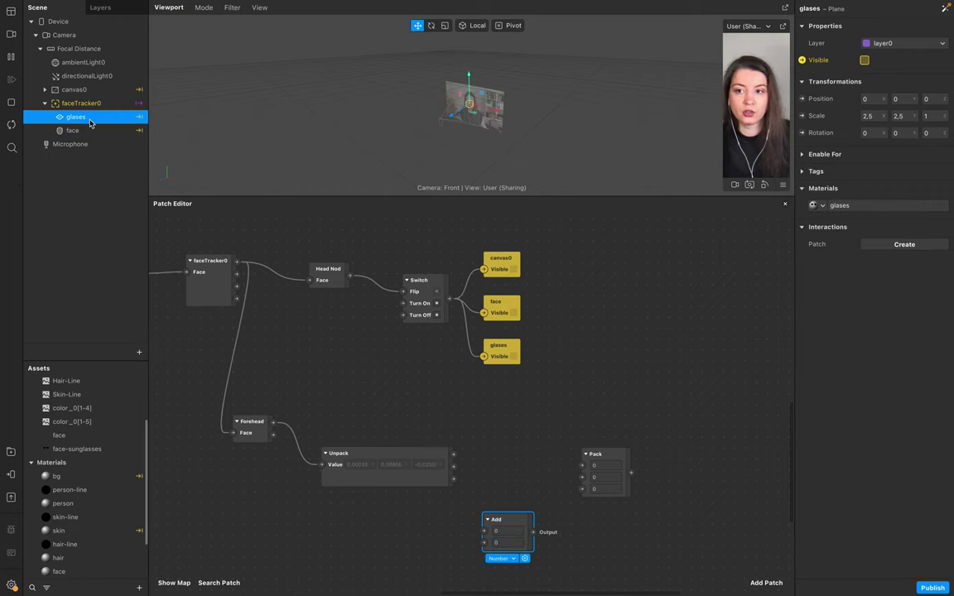
left_click(801, 100)
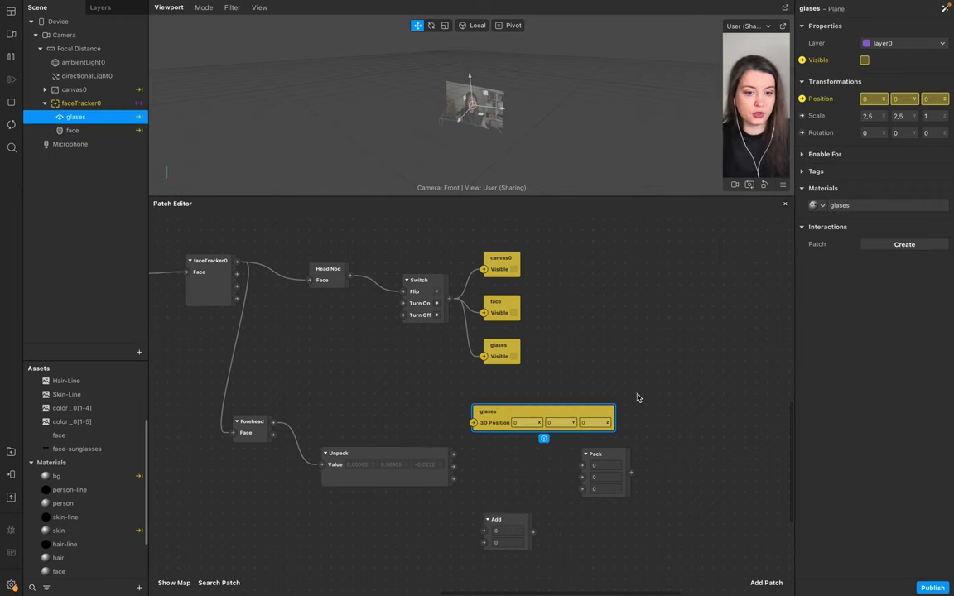
left_click_drag(563, 410, 766, 445)
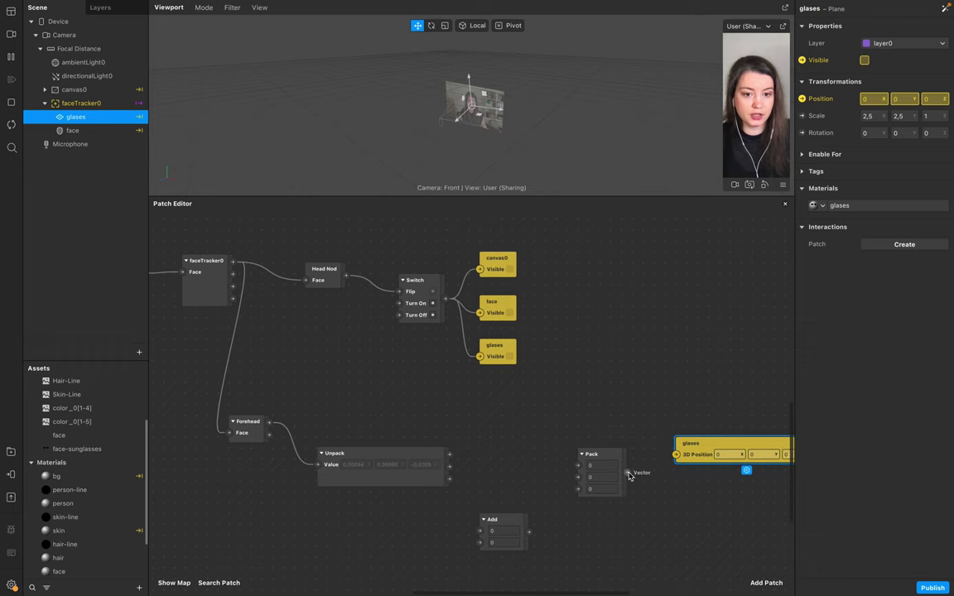
left_click_drag(626, 473, 677, 455)
left_click_drag(448, 453, 578, 477)
right_click(505, 498)
left_click(505, 498)
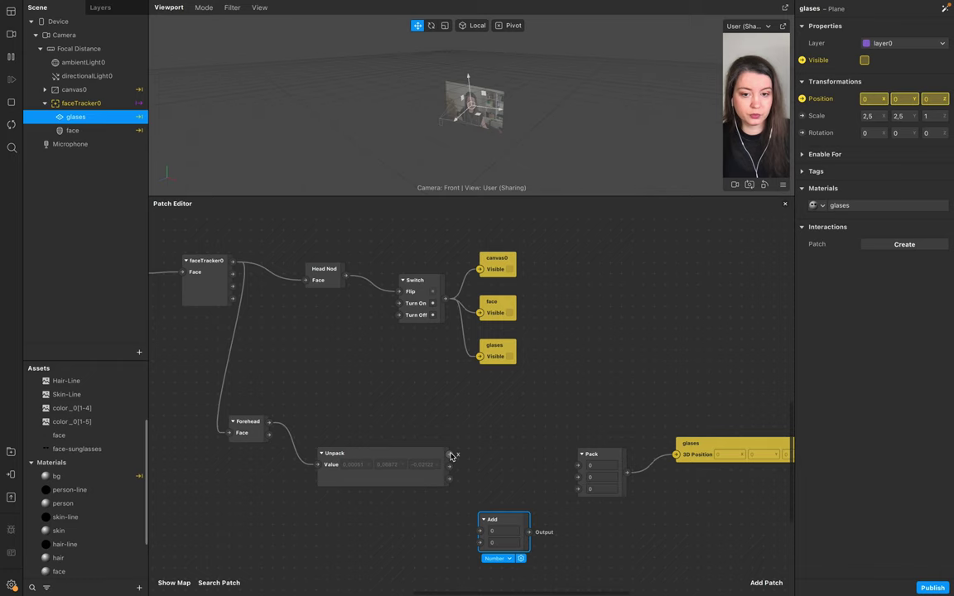
left_click_drag(454, 482, 578, 488)
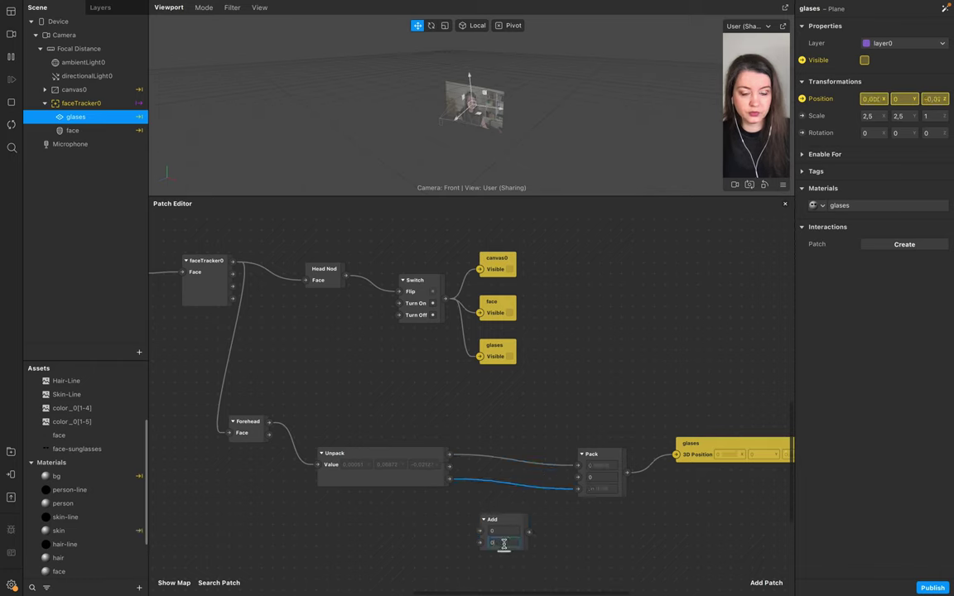
Step: Route Unpack's Y through the Add patch with its offset set to -0.07
left_click(504, 544)
type(".1")
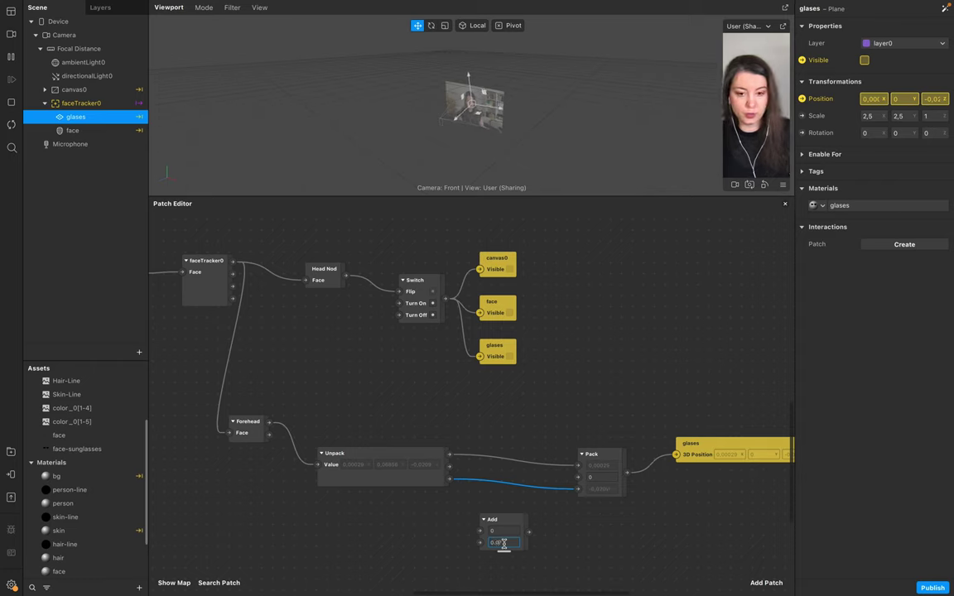
key("Return")
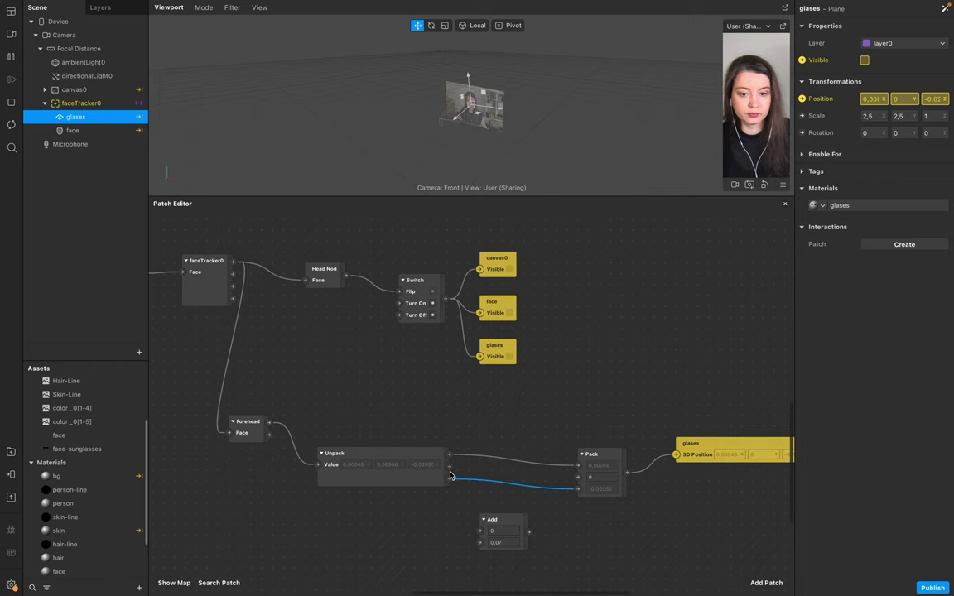
left_click_drag(449, 467, 578, 479)
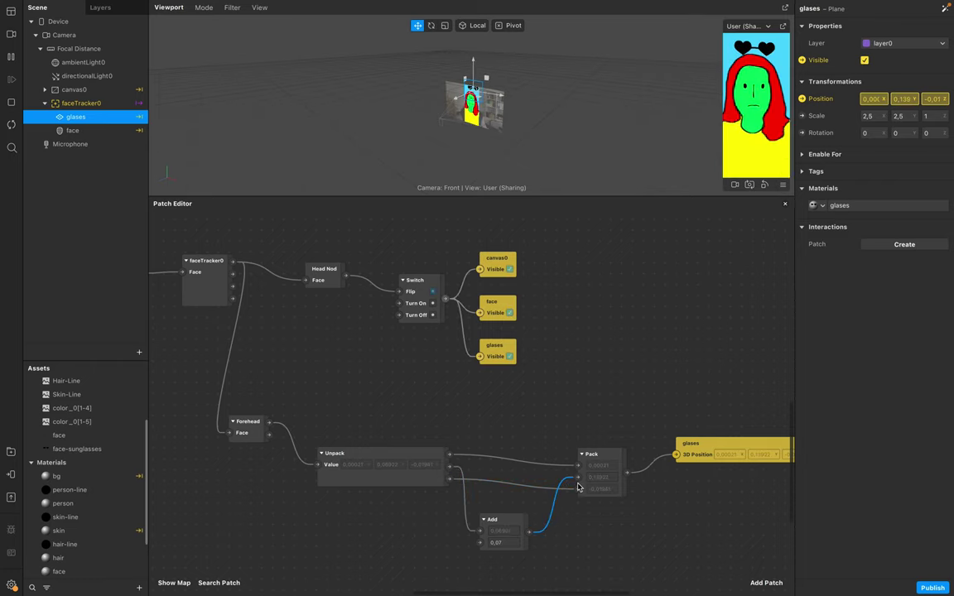
left_click(512, 543)
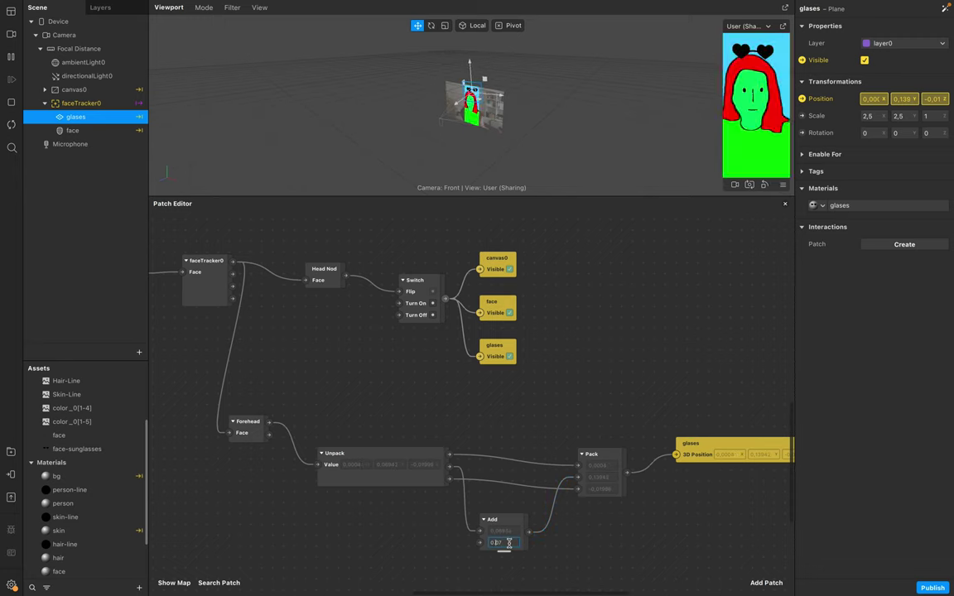
type("-0.07")
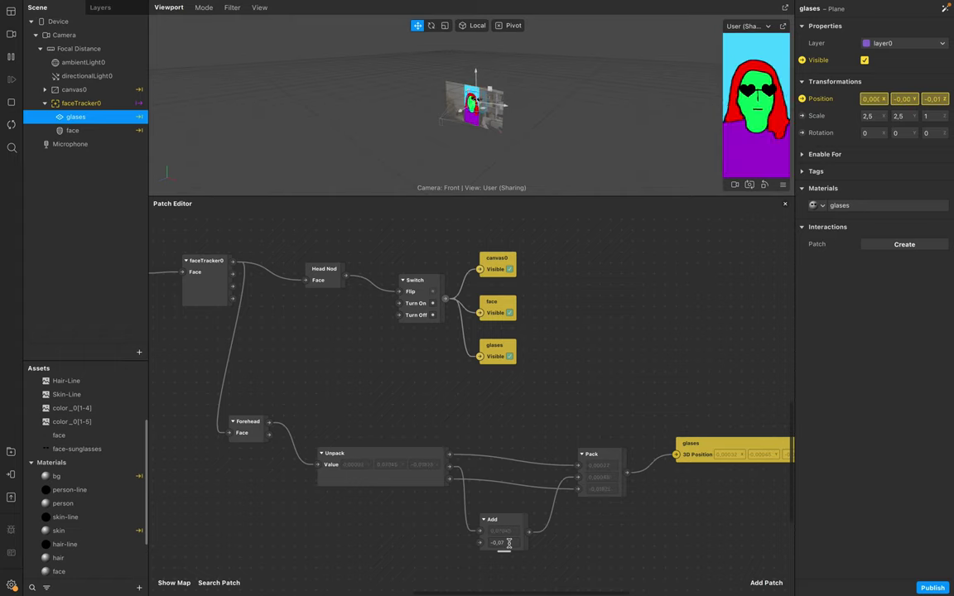
key("Return")
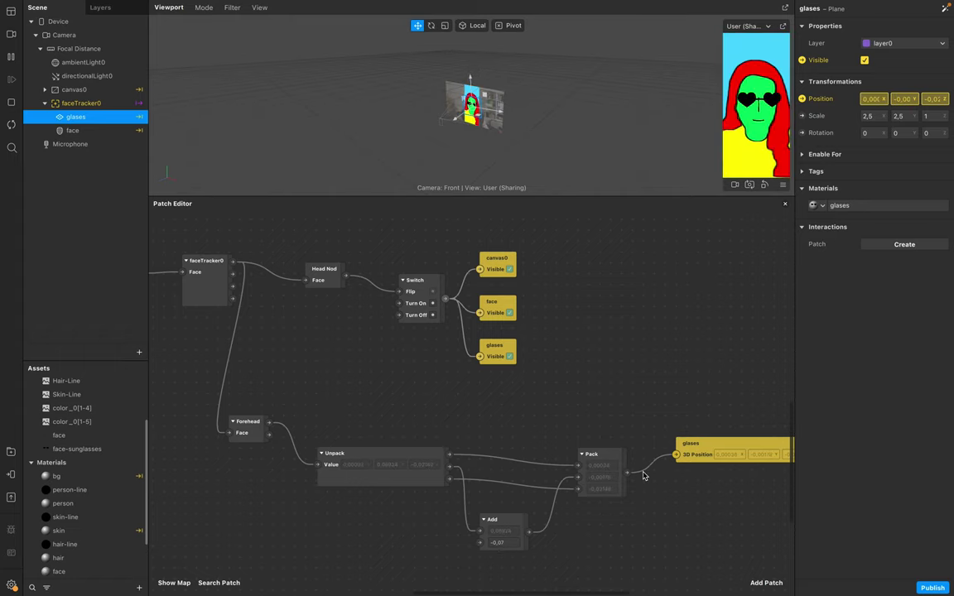
scroll(645, 475, "right", 5)
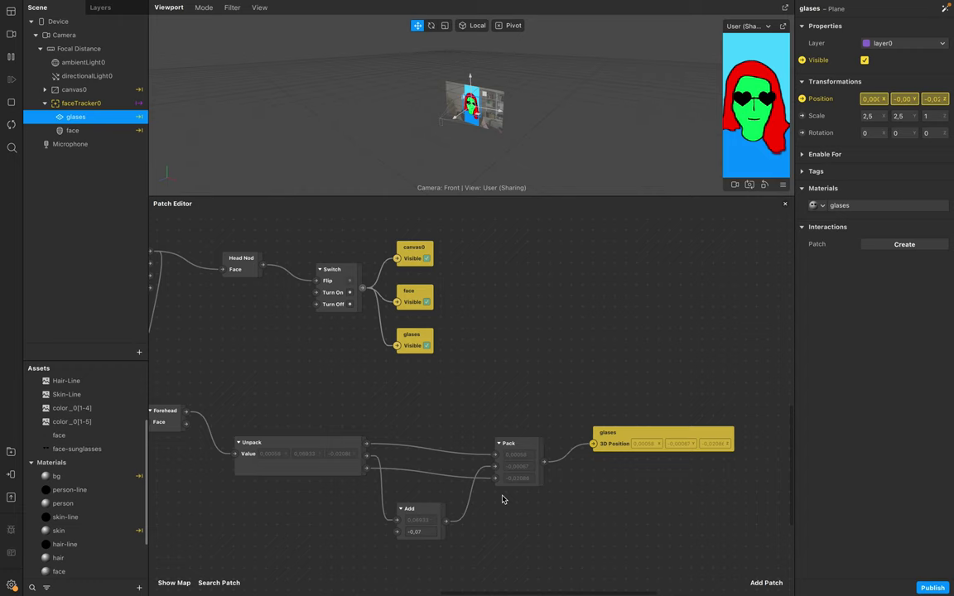
scroll(505, 499, "left", 9)
scroll(505, 499, "up", 6)
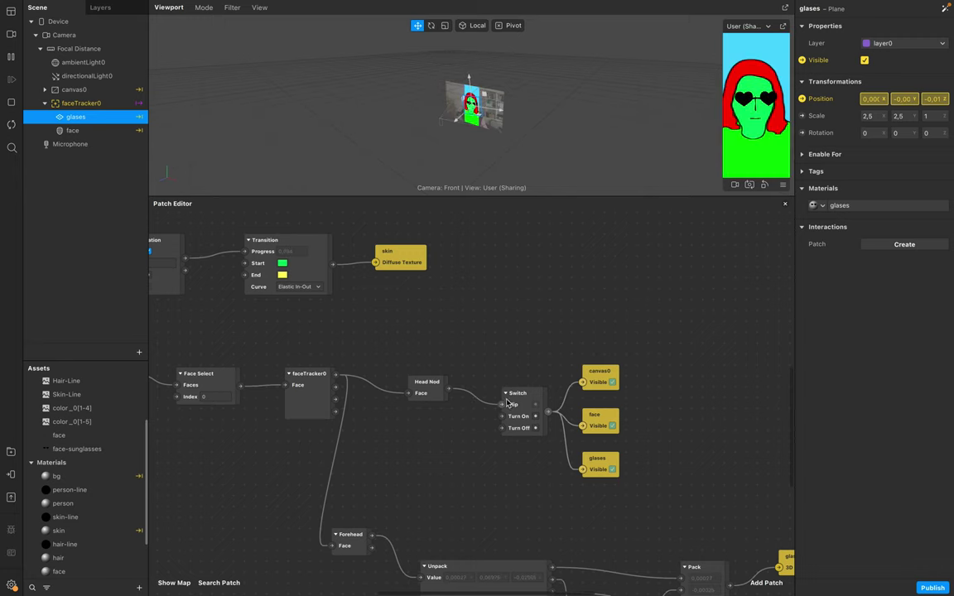
left_click_drag(445, 392, 501, 404)
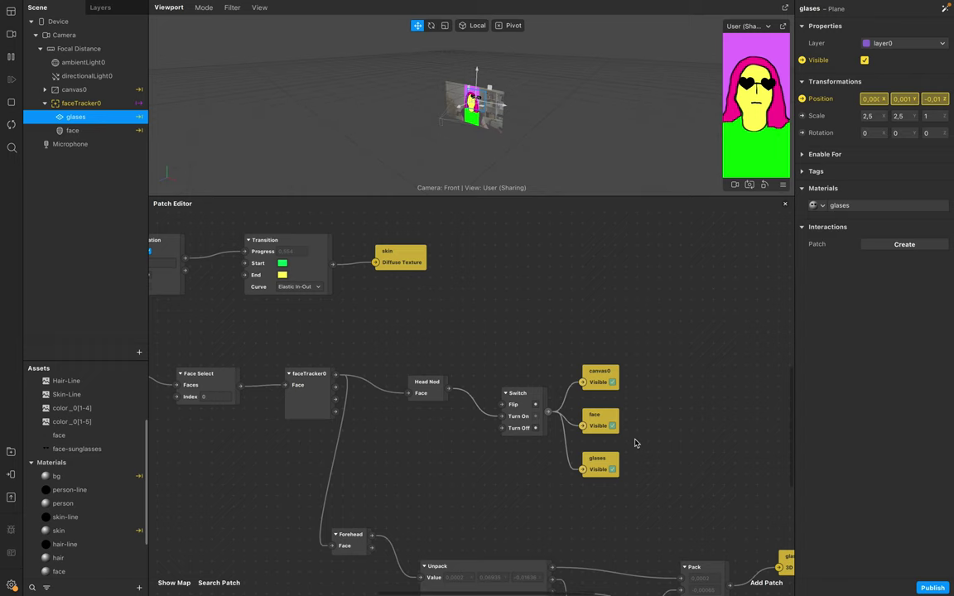
scroll(548, 466, "left", 1)
scroll(550, 469, "left", 5)
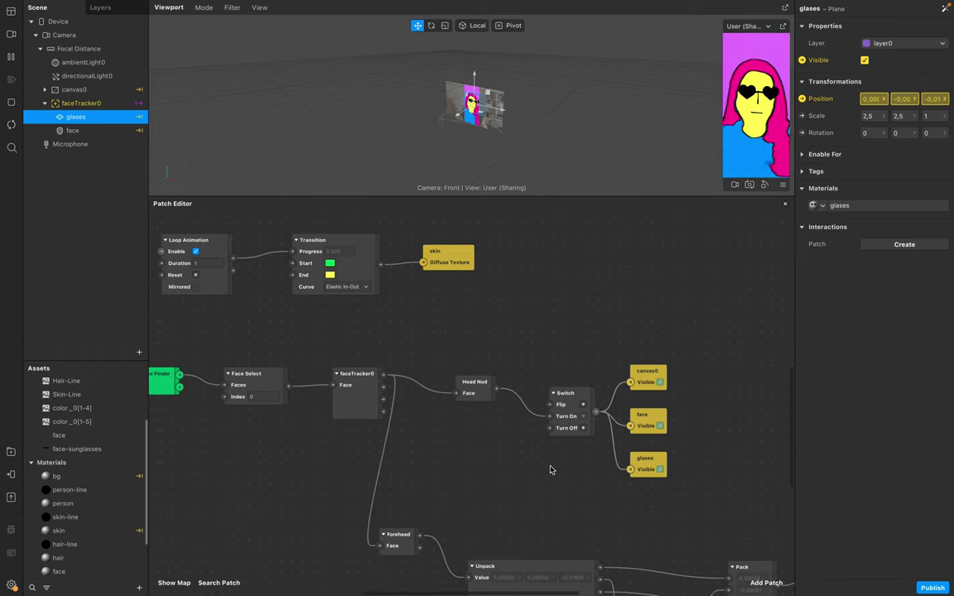
scroll(549, 470, "right", 1)
scroll(550, 469, "down", 2)
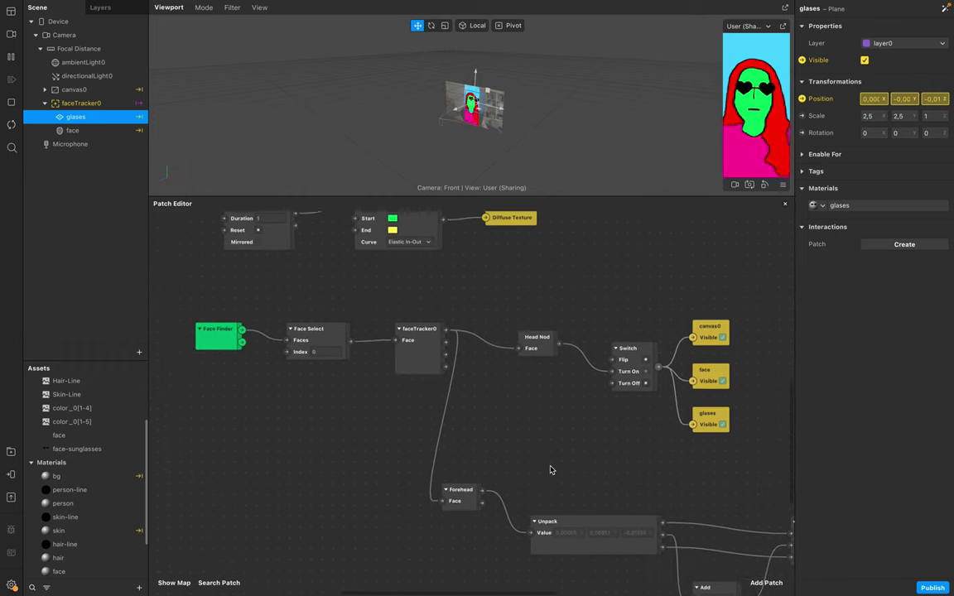
Step: Scroll the patch graph up to show the skin colour animation patches
scroll(550, 470, "up", 2)
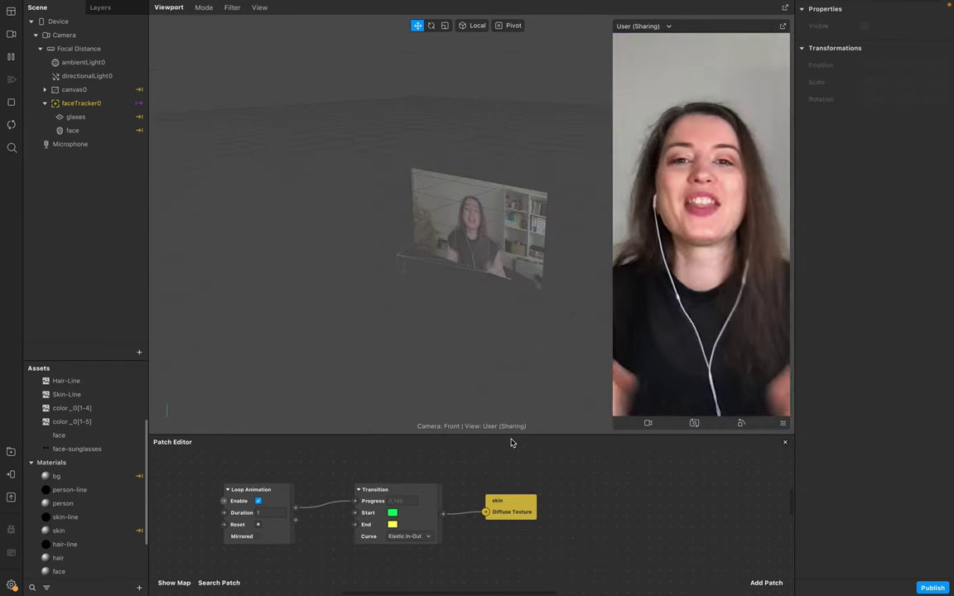